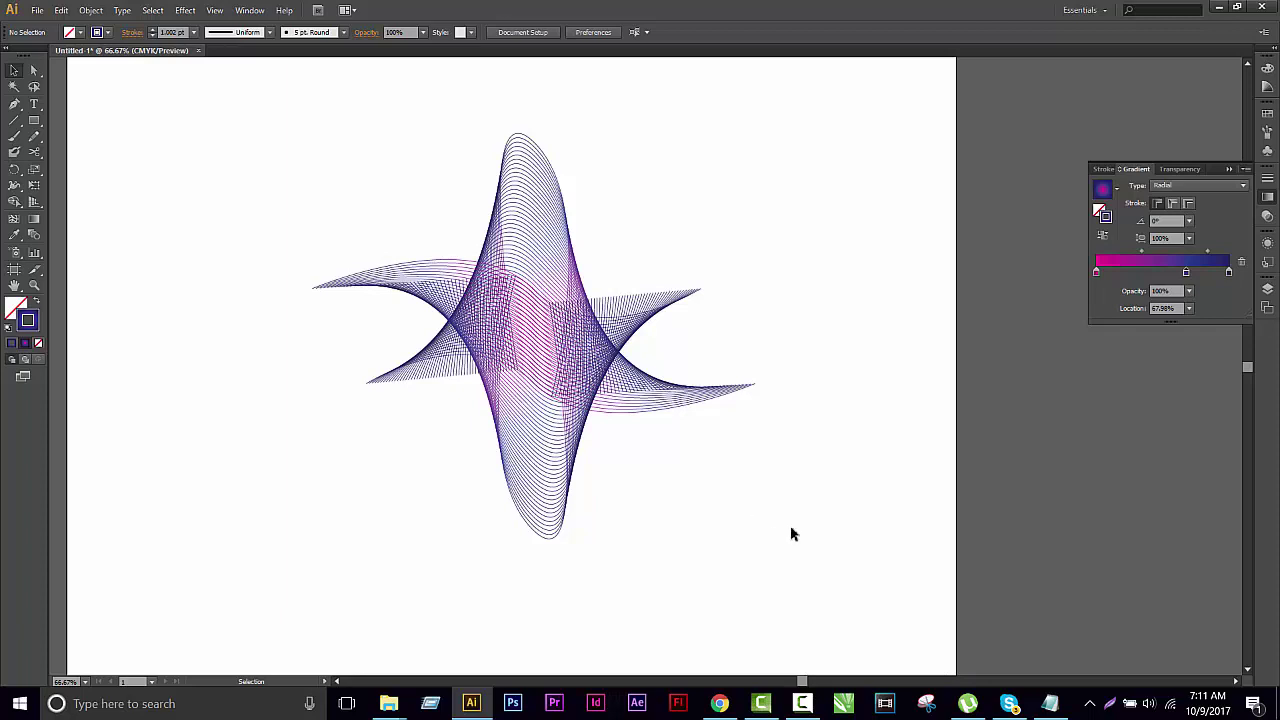
Step: Marquee-select the whole purple star line blend and delete it
{"action": "left_click_drag", "start_coordinate": [791, 534], "coordinate": [322, 202]}
{"action": "left_click", "coordinate": [794, 486]}
{"action": "left_click", "coordinate": [651, 323]}
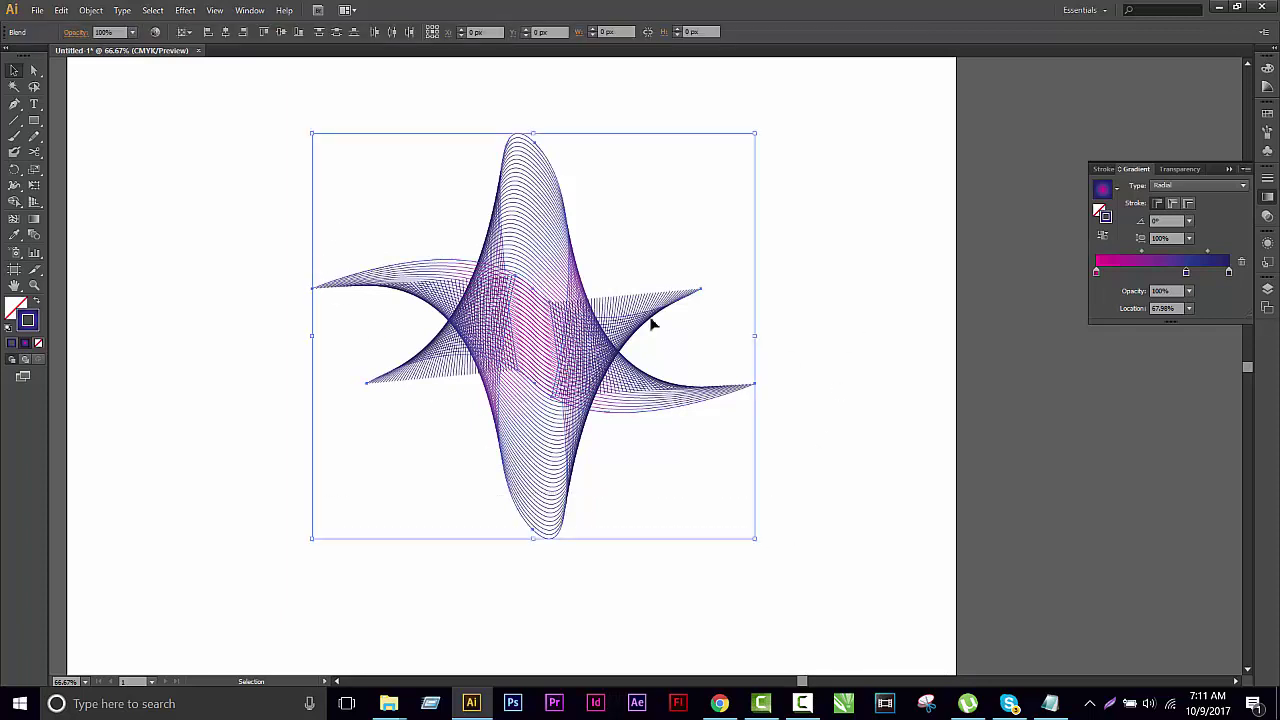
{"action": "left_click", "coordinate": [823, 423]}
{"action": "mouse_move", "coordinate": [772, 492]}
{"action": "left_mouse_down"}
{"action": "mouse_move", "coordinate": [484, 374]}
{"action": "mouse_move", "coordinate": [434, 265]}
{"action": "left_mouse_up"}
{"action": "key", "text": "Delete"}
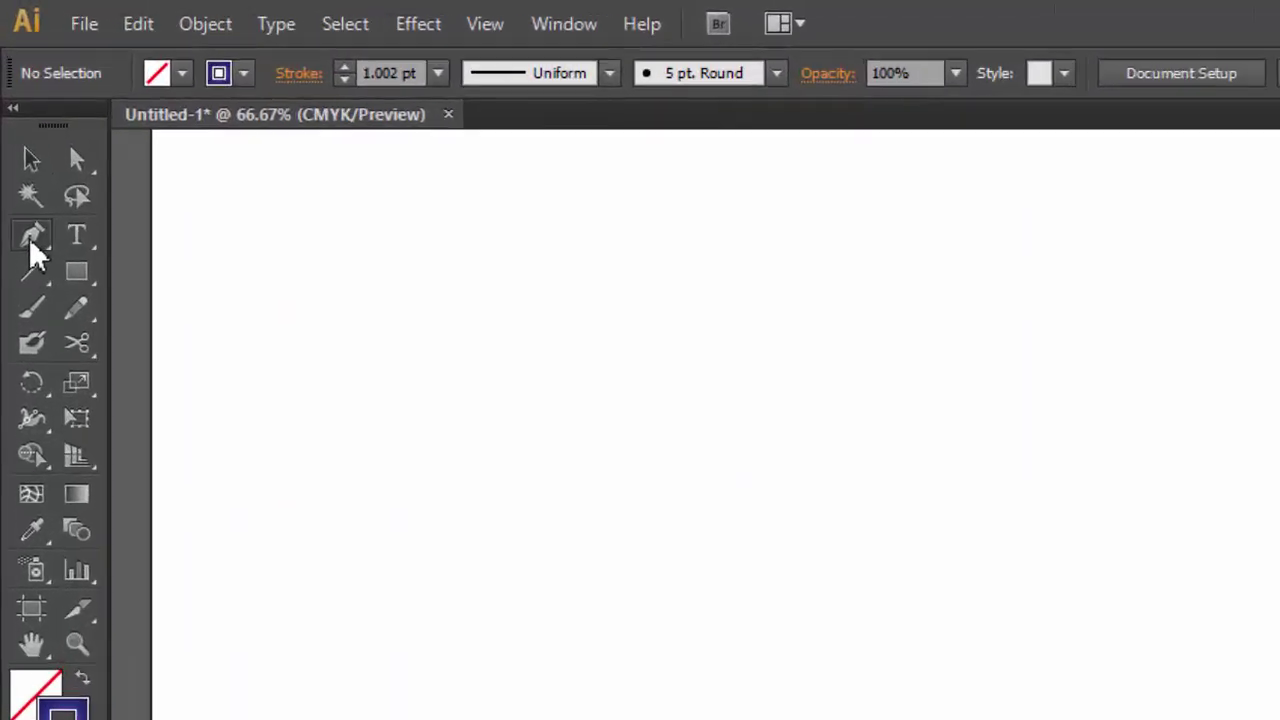
Step: Draw a three-point horizontal Pen line and bend its middle anchor into an S-curve
{"action": "left_click", "coordinate": [14, 104]}
{"action": "left_click", "coordinate": [150, 345]}
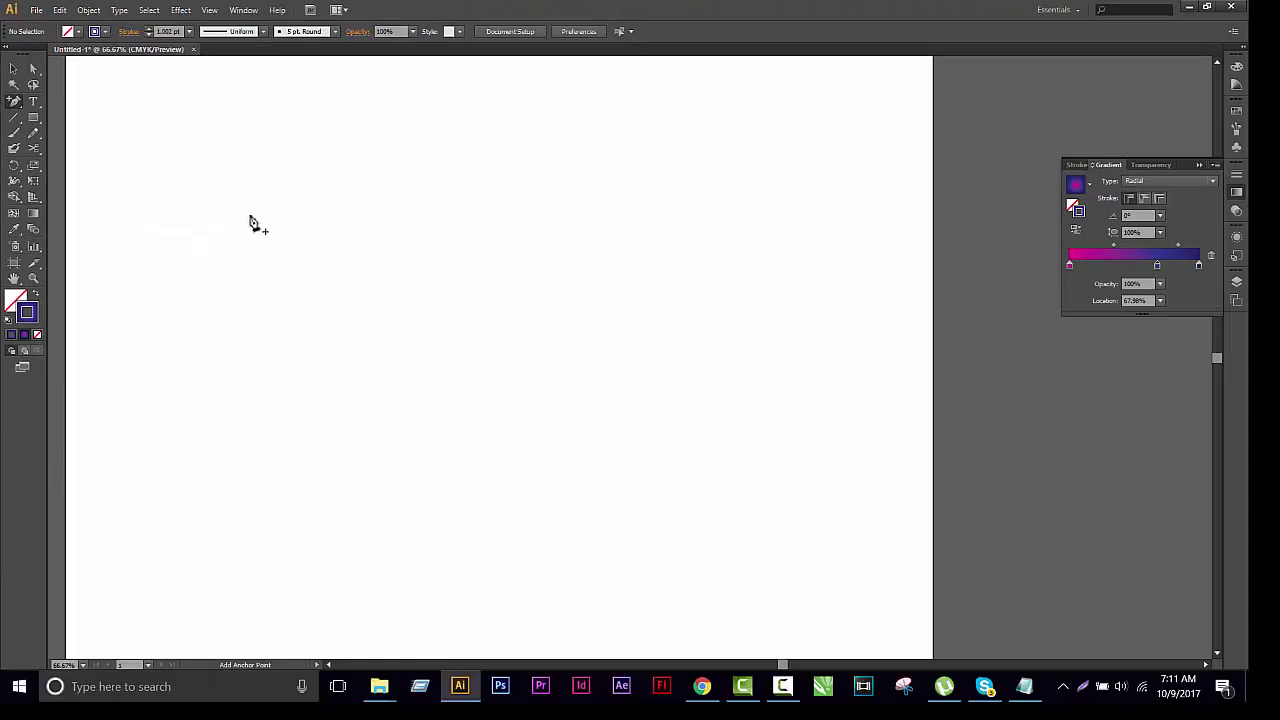
{"action": "key", "text": "p"}
{"action": "left_click", "coordinate": [262, 250]}
{"action": "left_click", "coordinate": [447, 250]}
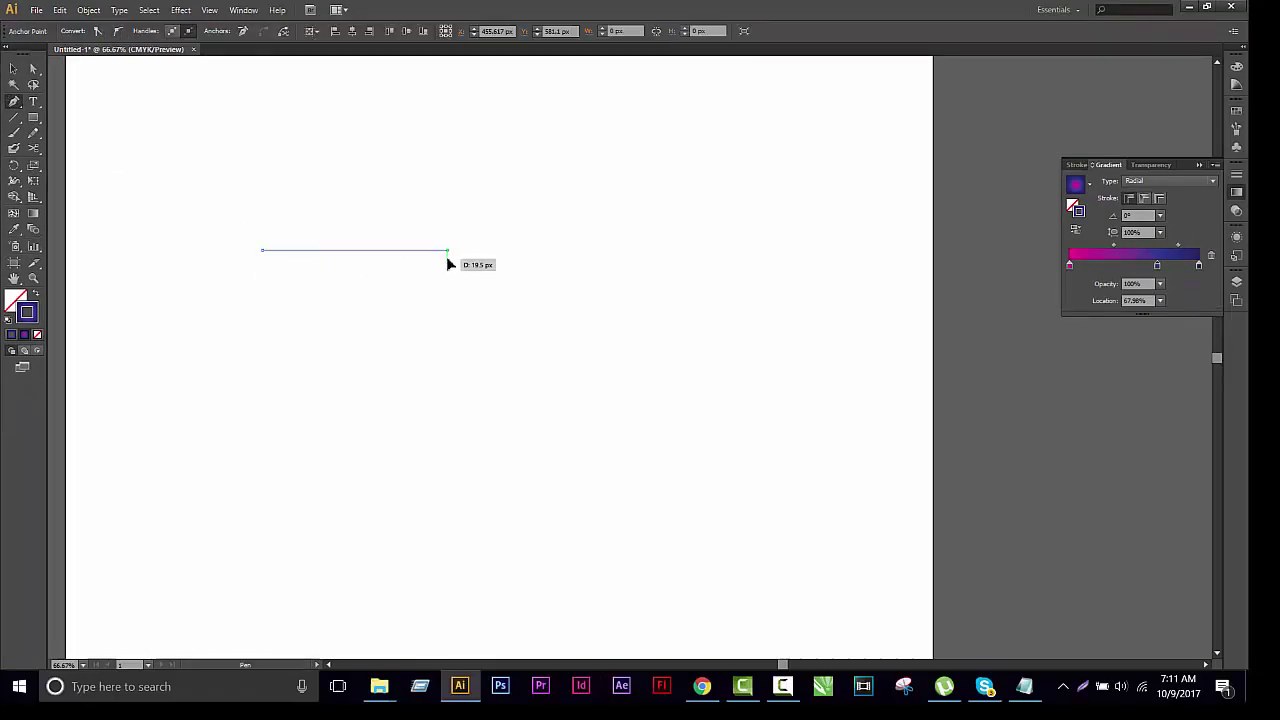
{"action": "left_click", "coordinate": [715, 250]}
{"action": "left_click", "coordinate": [14, 101]}
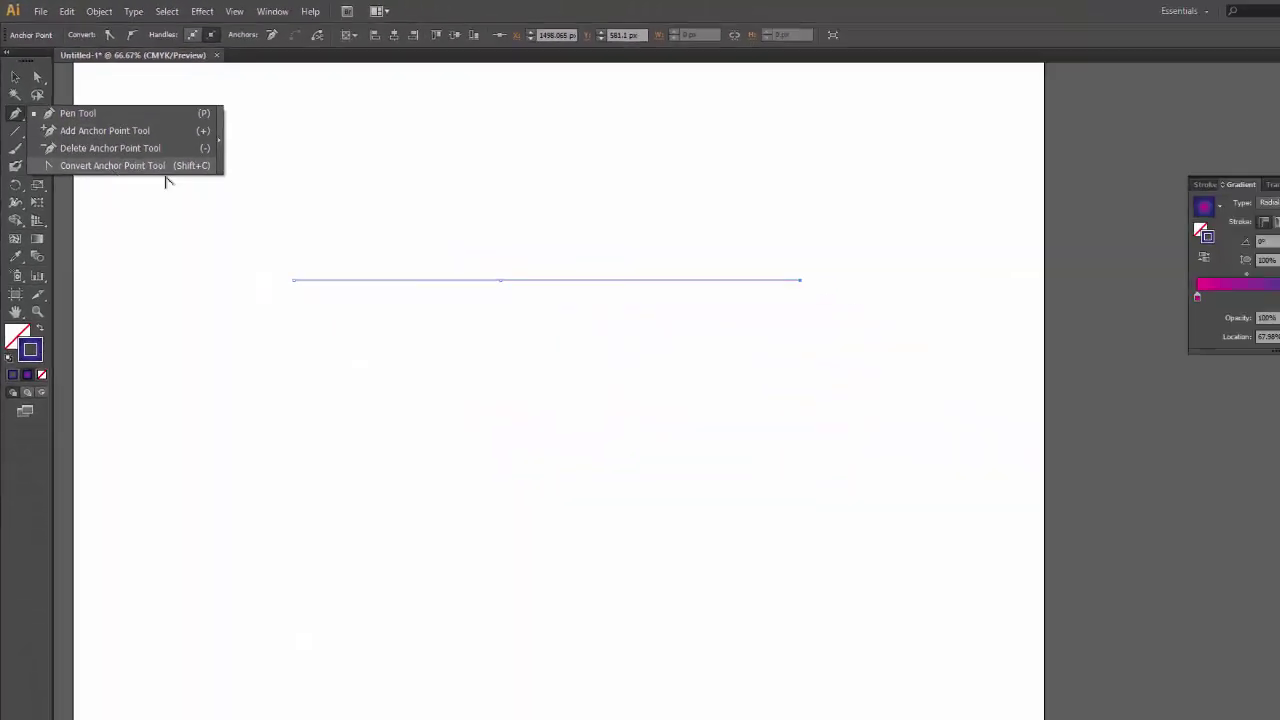
{"action": "left_click", "coordinate": [240, 324]}
{"action": "left_click_drag", "start_coordinate": [448, 250], "coordinate": [545, 350]}
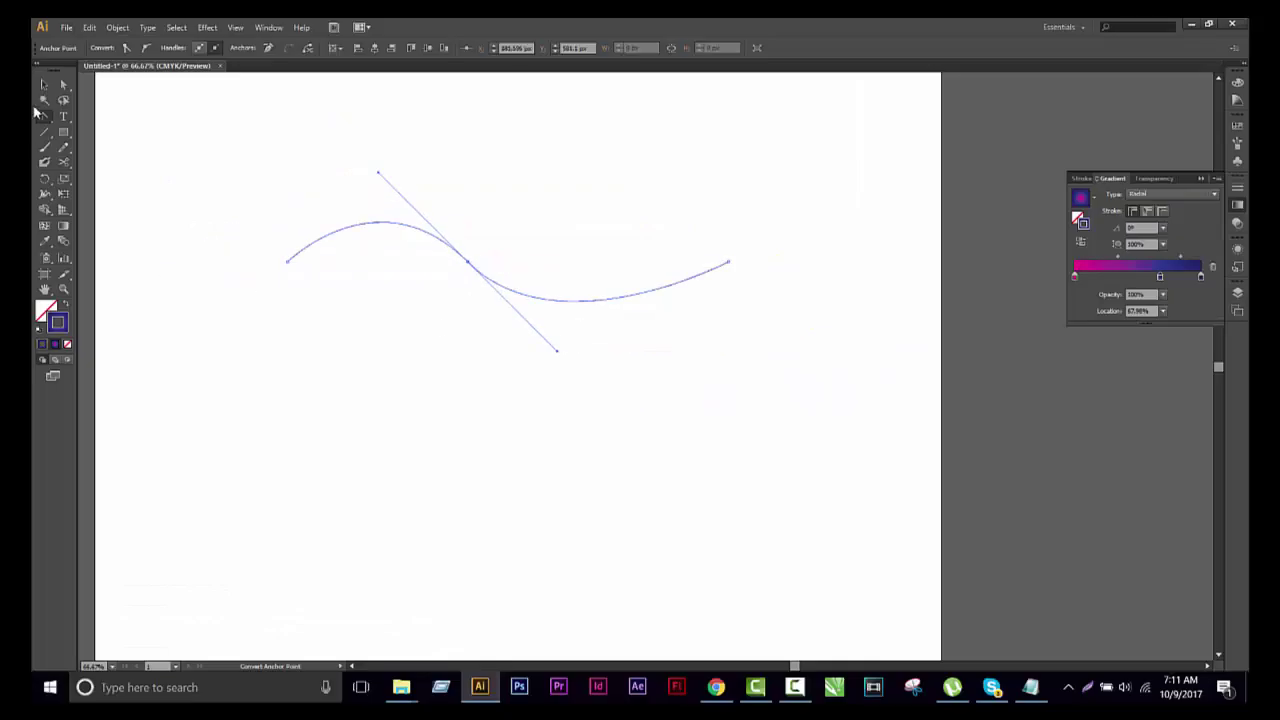
Step: Select the S-curve and drag a copy straight down below the original
{"action": "left_click", "coordinate": [44, 84]}
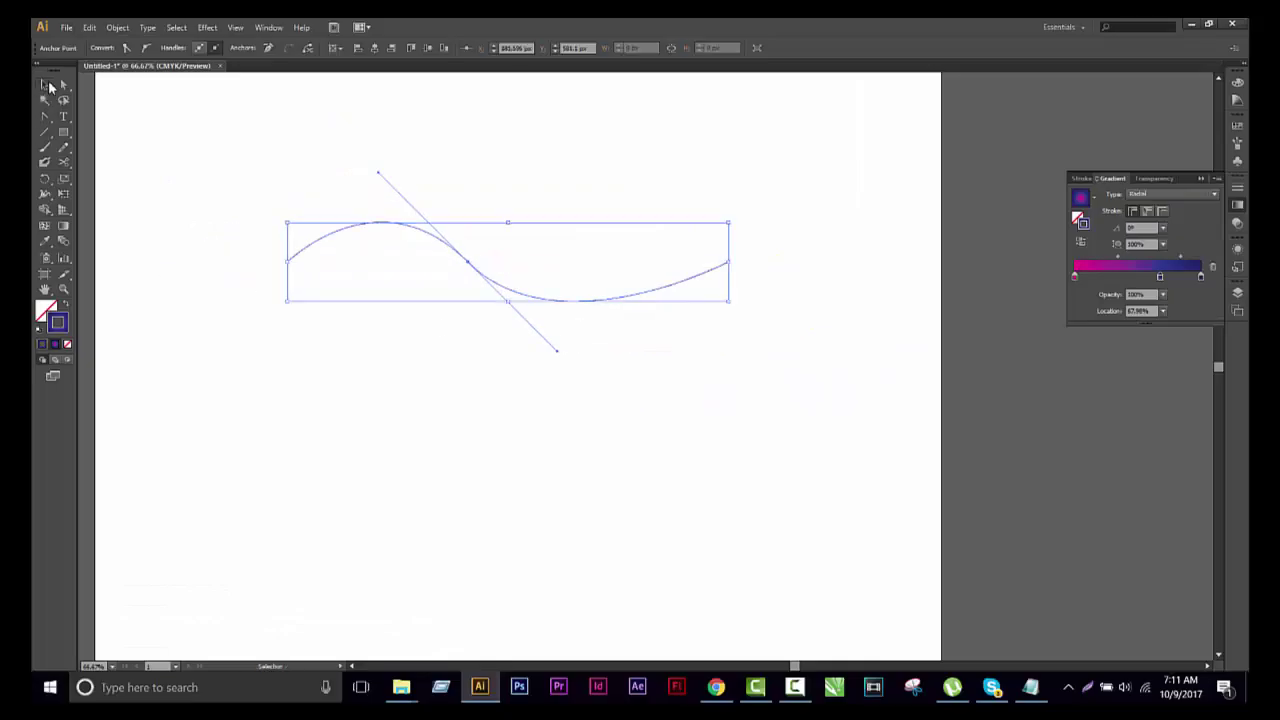
{"action": "left_click_drag", "start_coordinate": [714, 400], "coordinate": [289, 186]}
{"action": "left_click", "coordinate": [624, 420]}
{"action": "scroll", "coordinate": [624, 420], "scroll_direction": "down", "scroll_amount": 3}
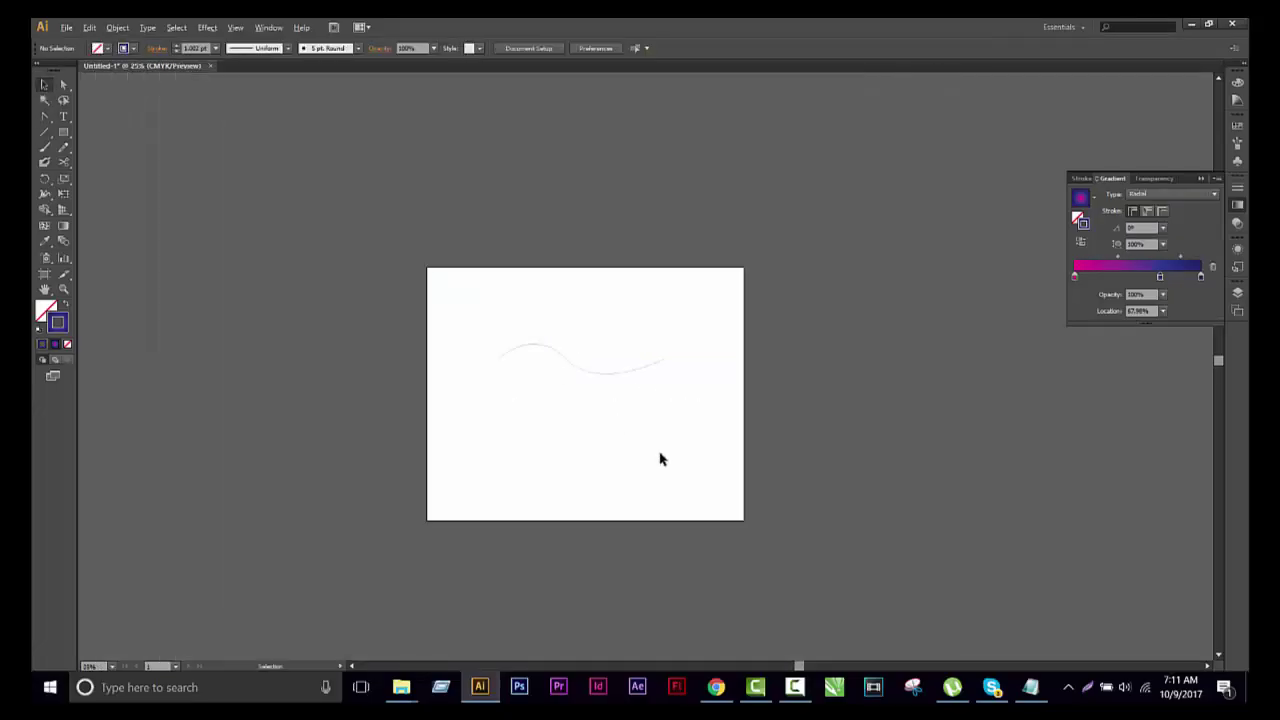
{"action": "scroll", "coordinate": [641, 423], "scroll_direction": "up", "scroll_amount": 1}
{"action": "left_click", "coordinate": [585, 358]}
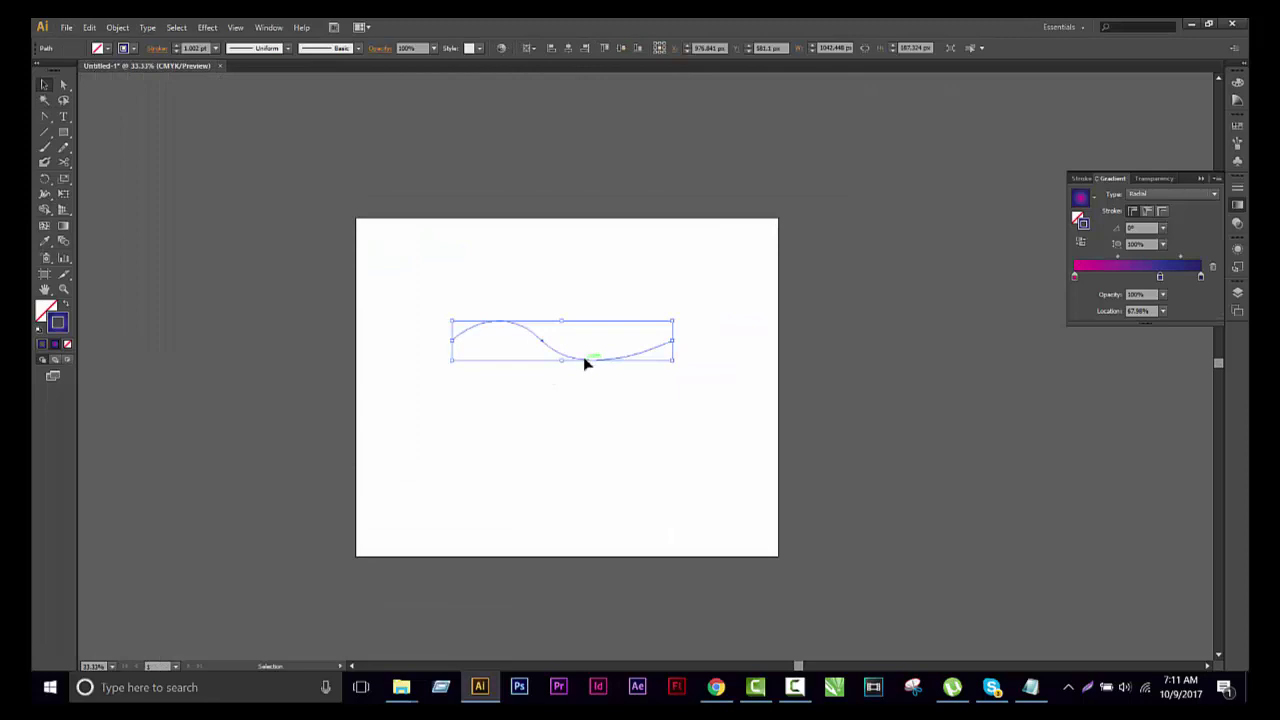
{"action": "mouse_move", "coordinate": [585, 363]}
{"action": "left_mouse_down"}
{"action": "mouse_move", "coordinate": [588, 312]}
{"action": "mouse_move", "coordinate": [579, 519]}
{"action": "left_mouse_up"}
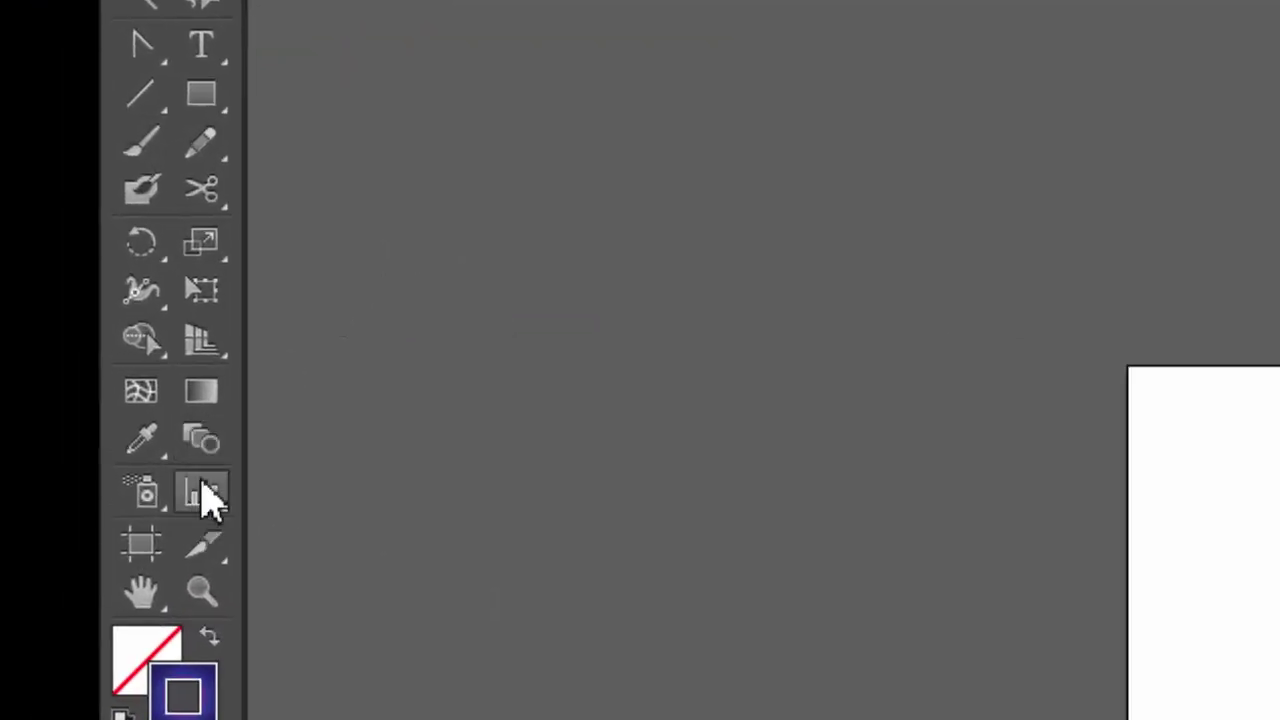
Step: Blend the top and bottom S-curves together with the Blend tool
{"action": "left_click", "coordinate": [170, 370]}
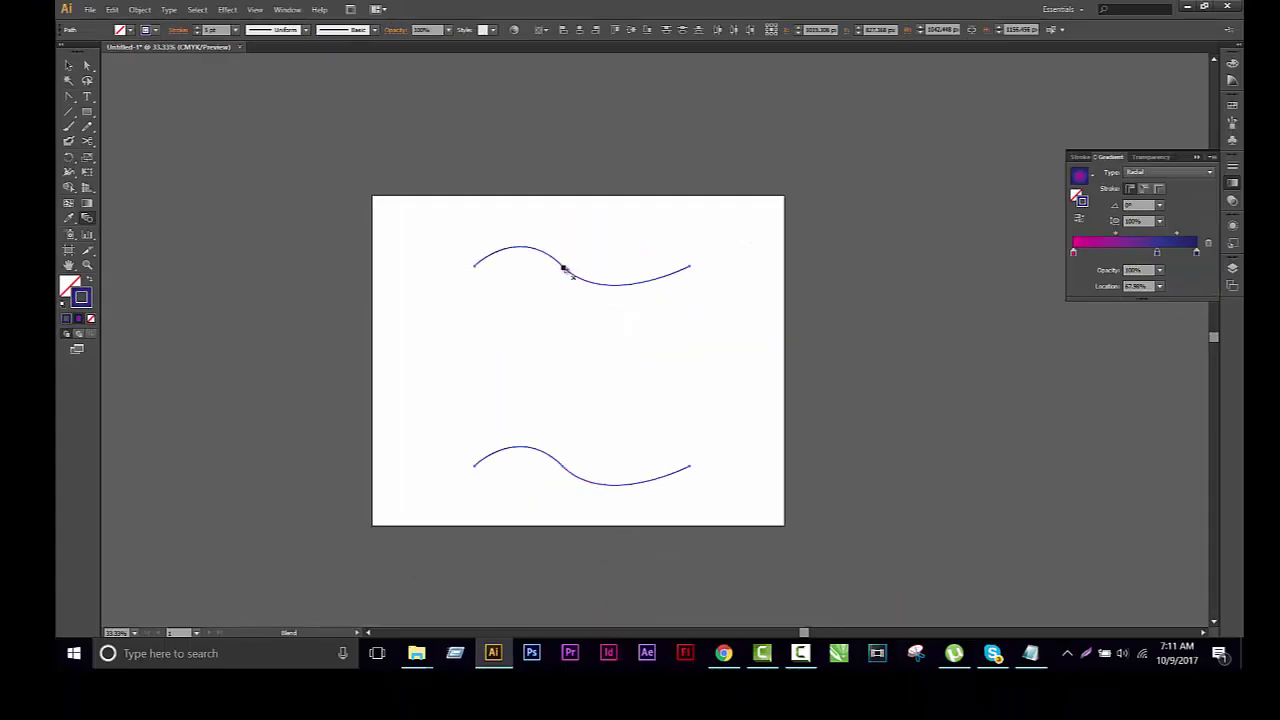
{"action": "left_click", "coordinate": [564, 470]}
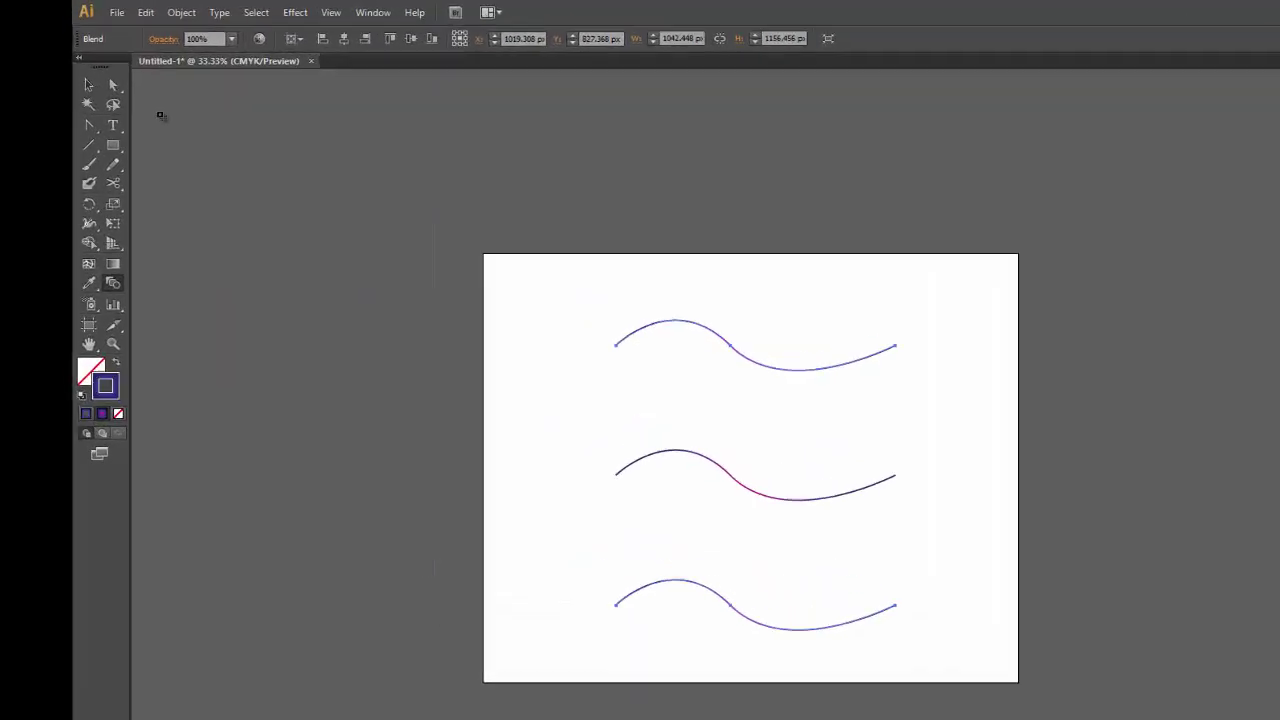
{"action": "left_click", "coordinate": [139, 9]}
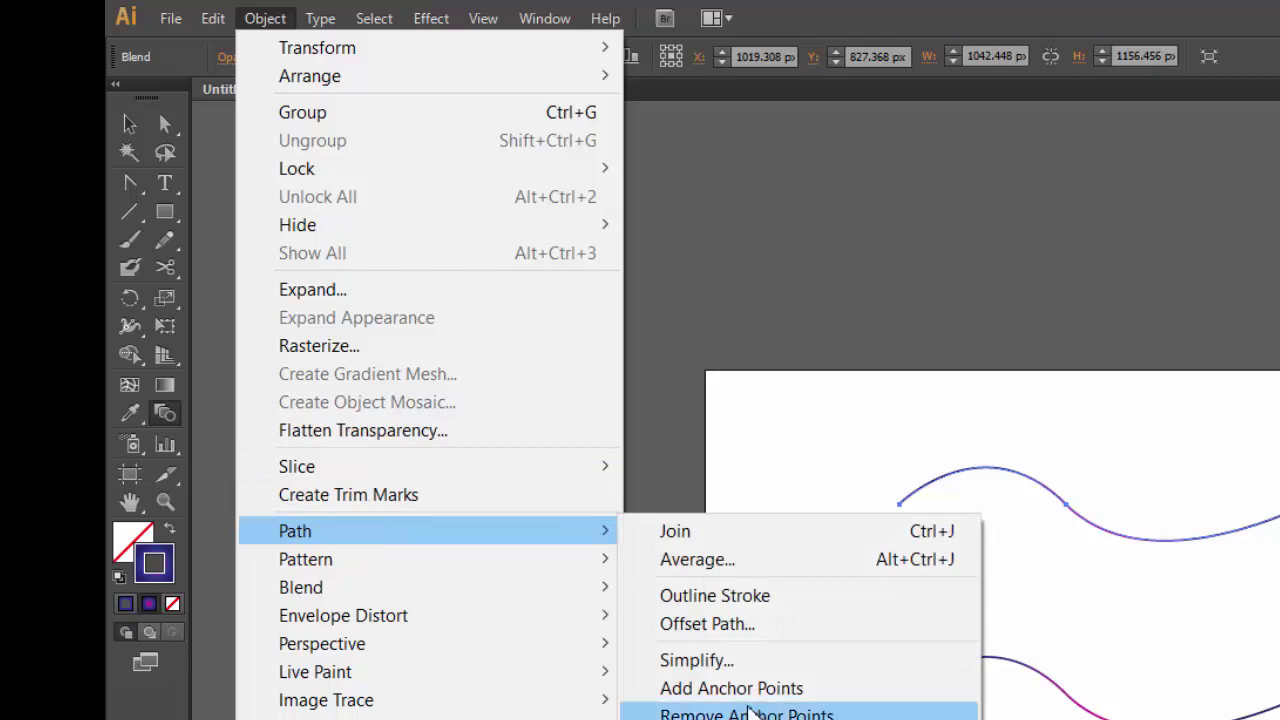
{"action": "mouse_move", "coordinate": [187, 366]}
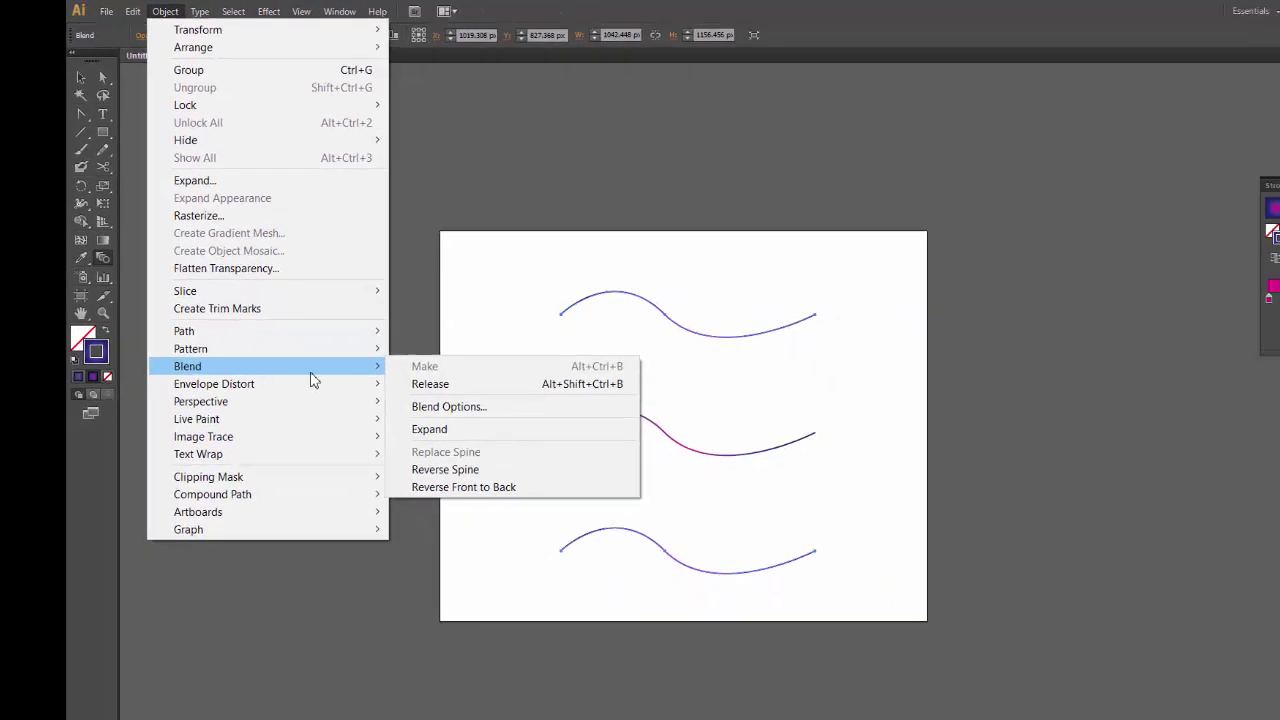
Step: Set Blend Options spacing to Specified Steps with about 30 steps, previewing before confirming
{"action": "left_click", "coordinate": [380, 343]}
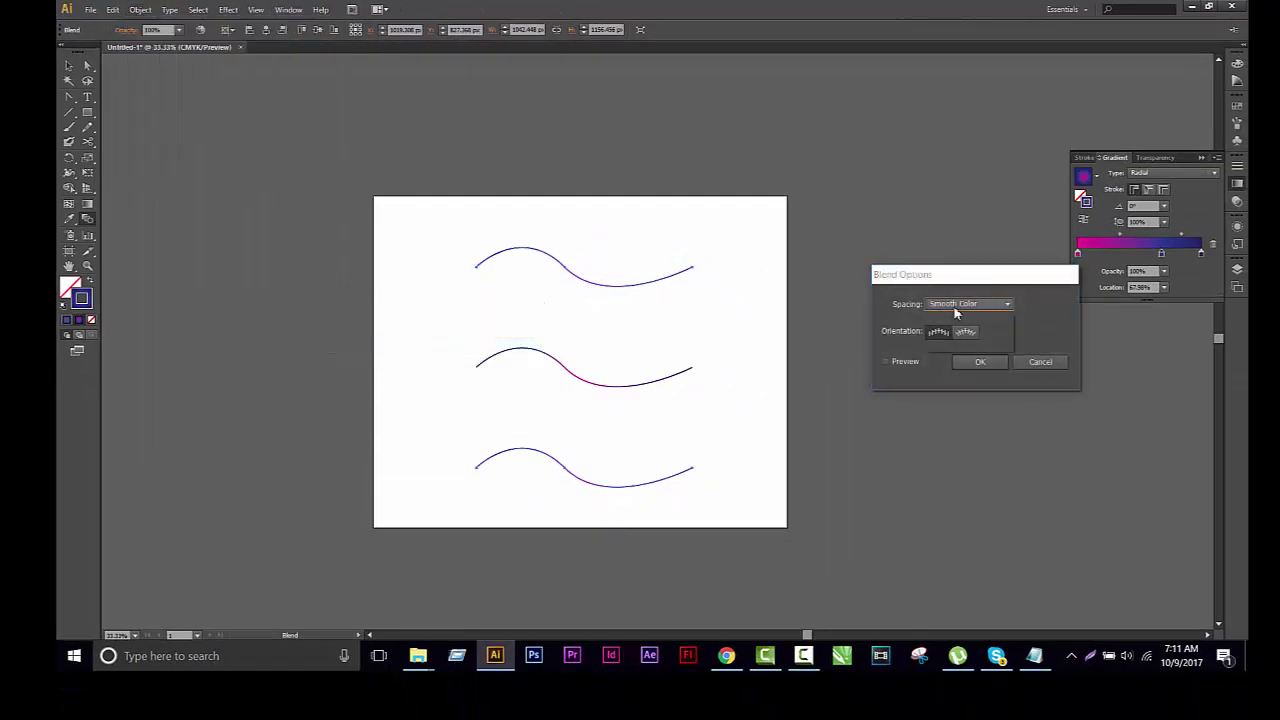
{"action": "left_click", "coordinate": [960, 304]}
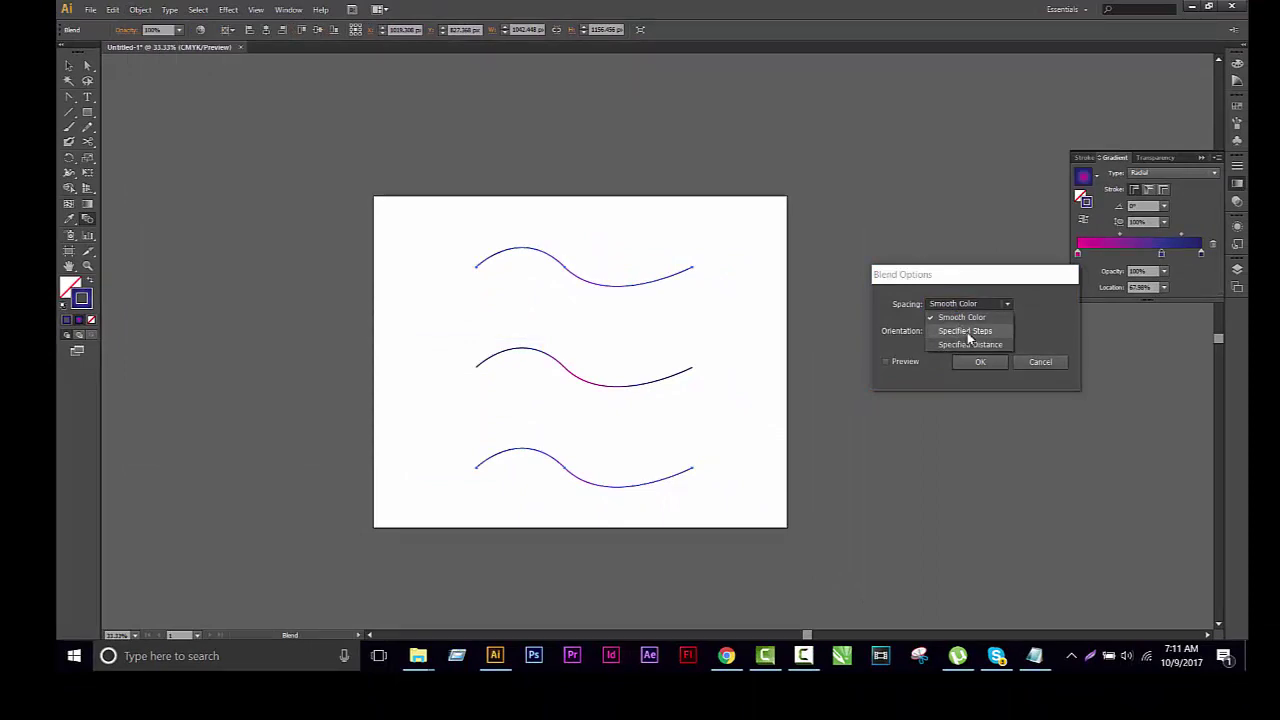
{"action": "left_click", "coordinate": [965, 331]}
{"action": "left_click", "coordinate": [885, 361]}
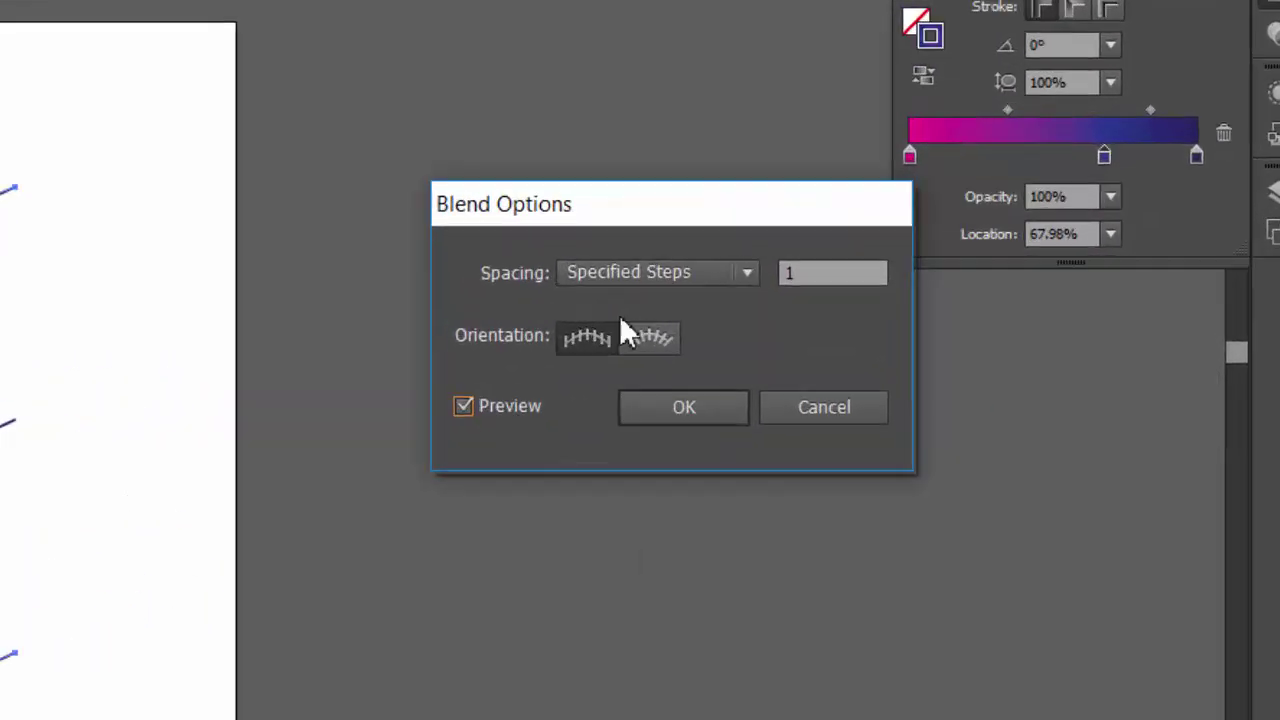
{"action": "type", "text": "20"}
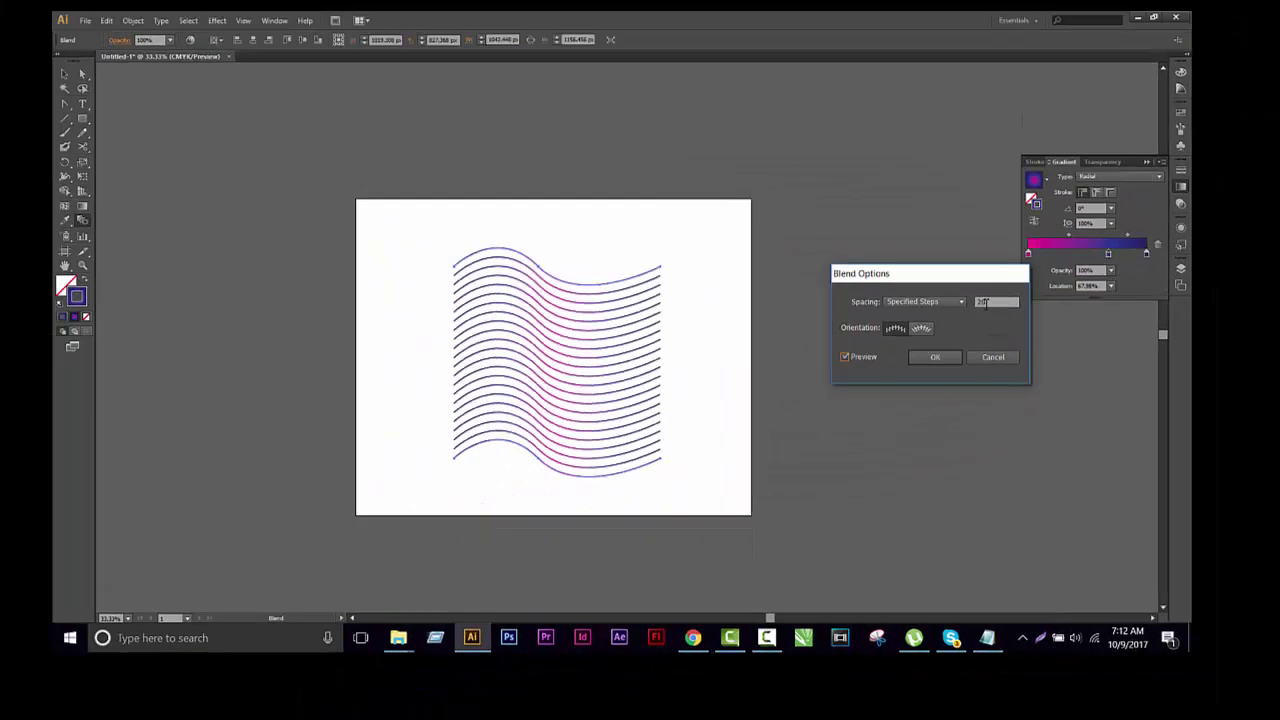
{"action": "key", "text": "Up"}
{"action": "key", "text": "Up"}
{"action": "key", "text": "Up"}
{"action": "key", "text": "Up"}
{"action": "key", "text": "Up"}
{"action": "key", "text": "Up"}
{"action": "key", "text": "Up"}
{"action": "key", "text": "Up"}
{"action": "key", "text": "Up"}
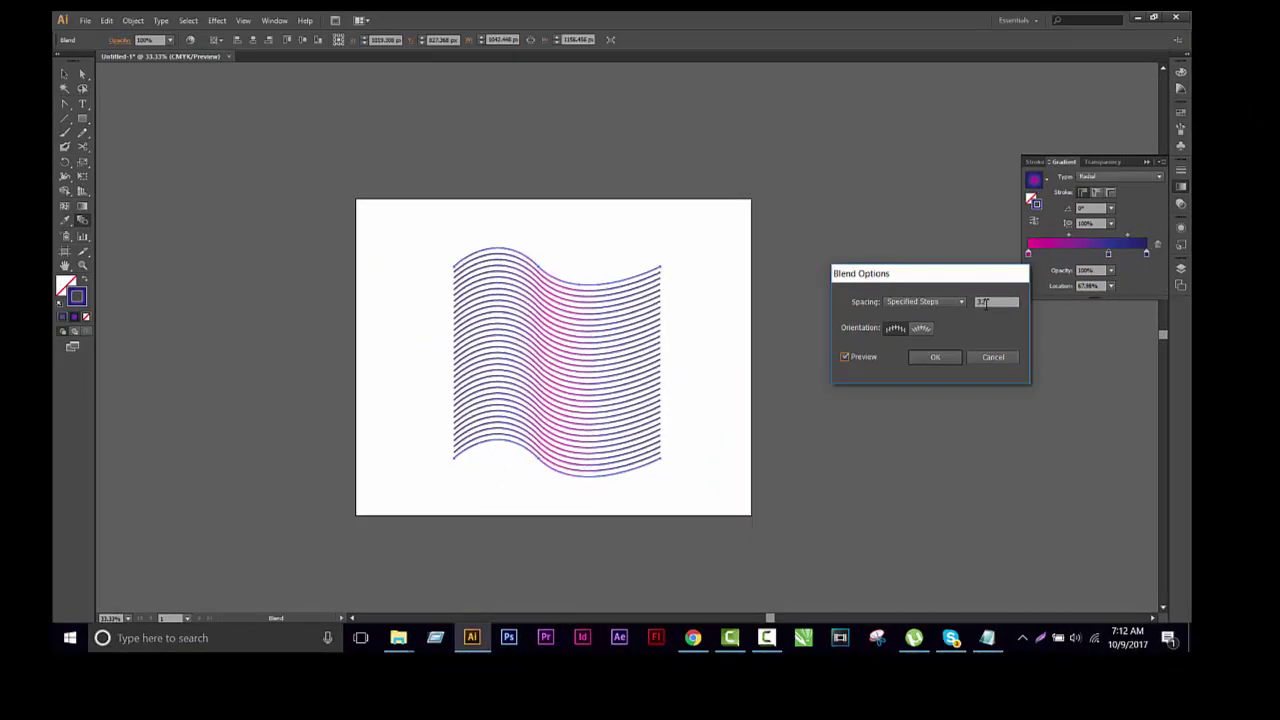
{"action": "left_click", "coordinate": [938, 357]}
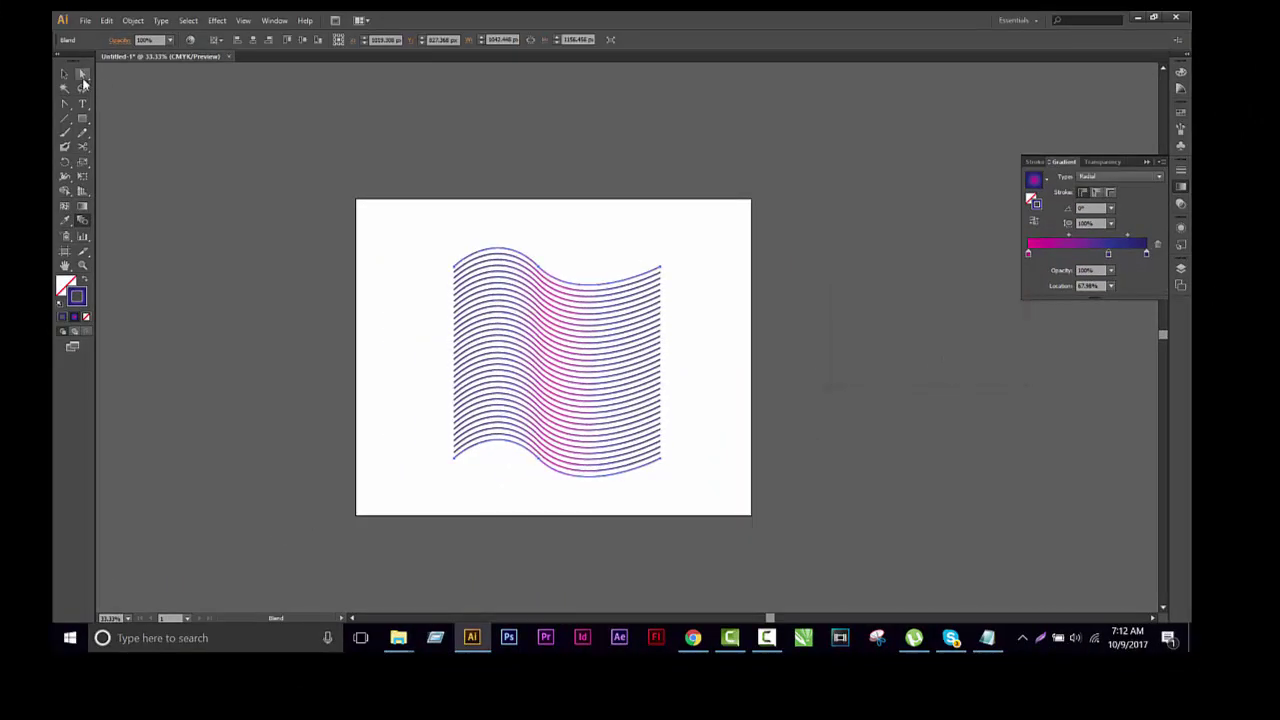
{"action": "left_click", "coordinate": [64, 74]}
Step: Zoom in to inspect the wavy lines, then fit the whole artboard in view
{"action": "left_click", "coordinate": [711, 263]}
{"action": "key", "text": "ctrl+1"}
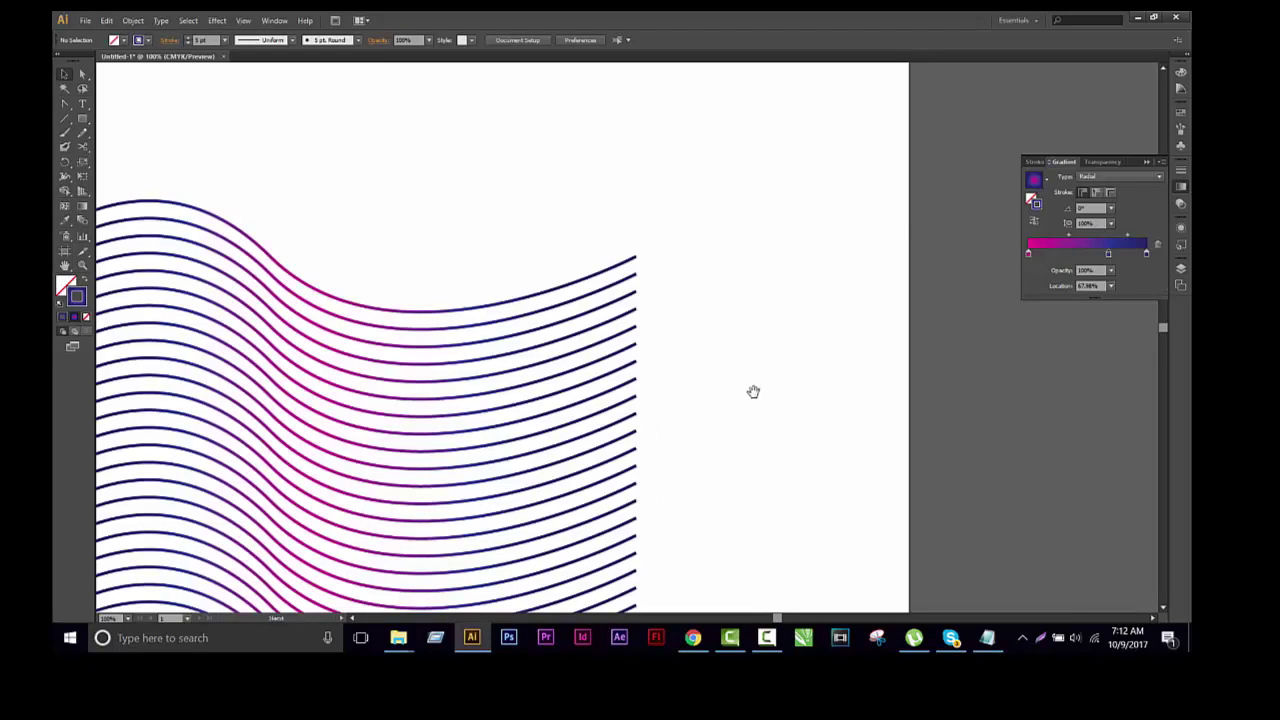
{"action": "left_click_drag", "start_coordinate": [751, 391], "coordinate": [918, 243]}
{"action": "key", "text": "ctrl+0"}
Step: Move the wavy-line blend up toward the upper middle of the artboard
{"action": "left_click", "coordinate": [760, 366]}
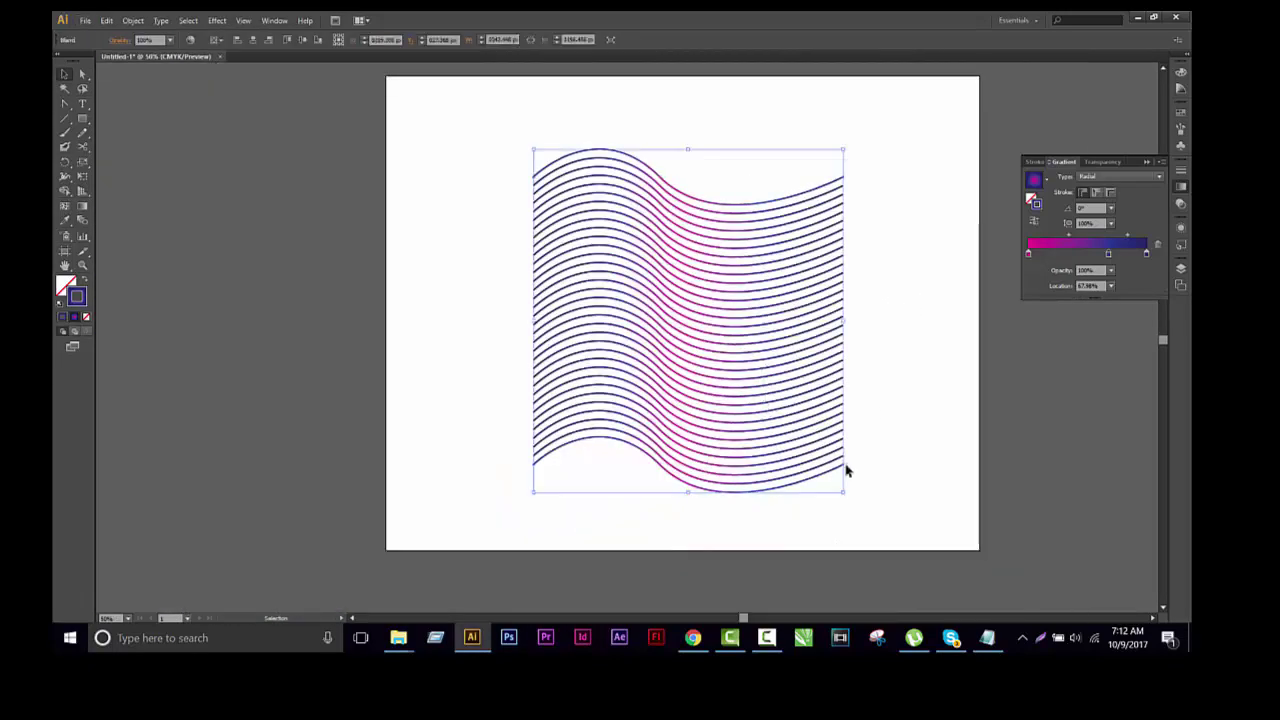
{"action": "left_click", "coordinate": [758, 398]}
{"action": "left_click", "coordinate": [756, 330]}
{"action": "left_click_drag", "start_coordinate": [814, 481], "coordinate": [799, 410]}
{"action": "left_click", "coordinate": [891, 383]}
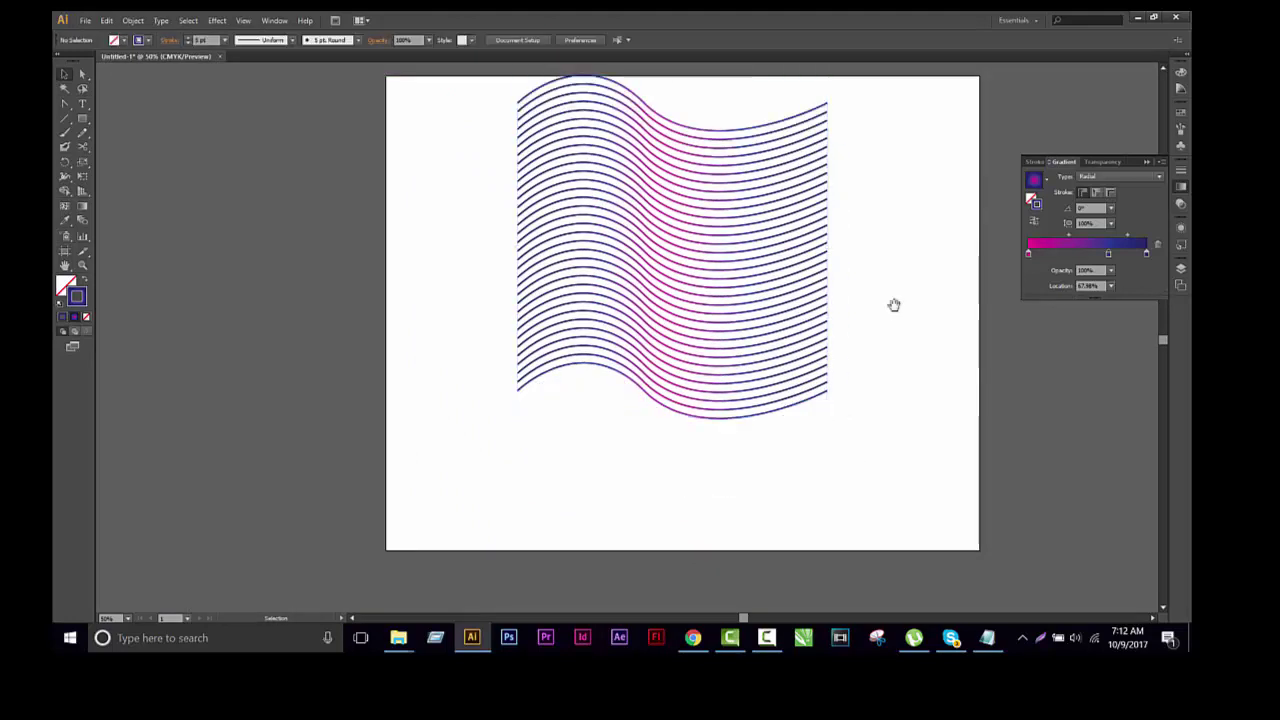
{"action": "left_click_drag", "start_coordinate": [894, 303], "coordinate": [699, 364]}
{"action": "left_click_drag", "start_coordinate": [640, 325], "coordinate": [737, 229]}
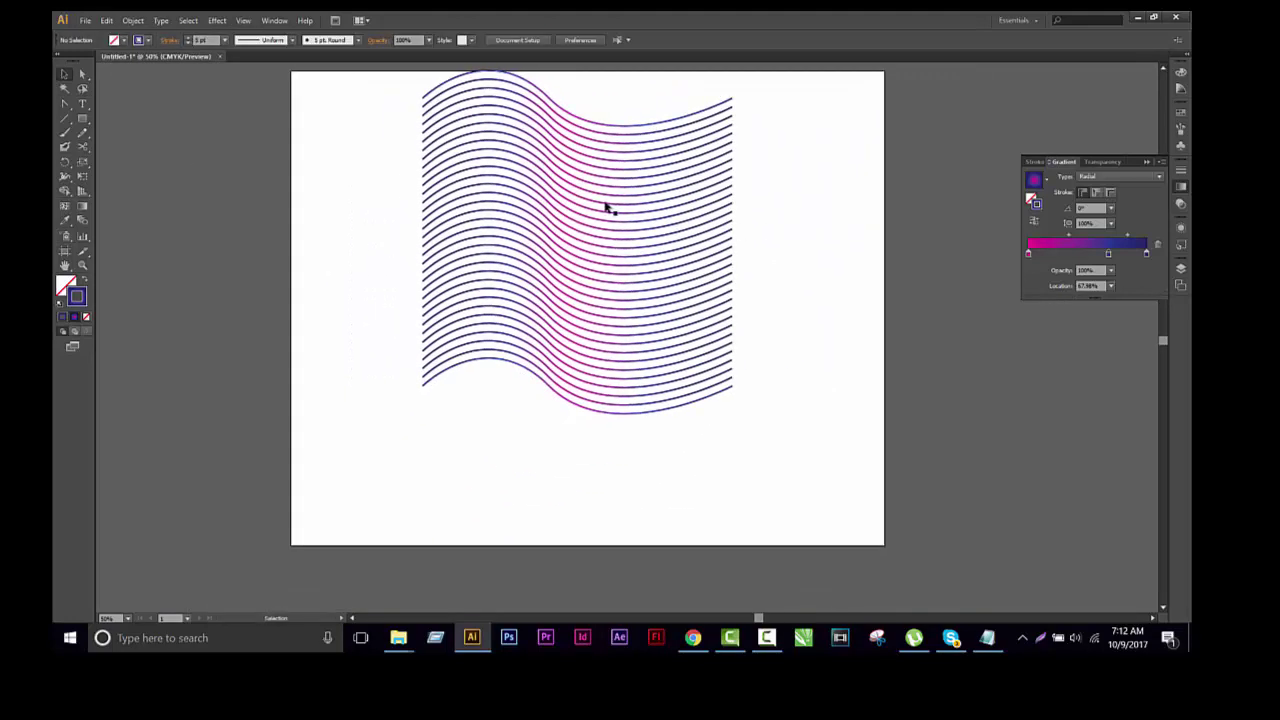
{"action": "left_click_drag", "start_coordinate": [606, 239], "coordinate": [604, 275]}
{"action": "left_click", "coordinate": [606, 259]}
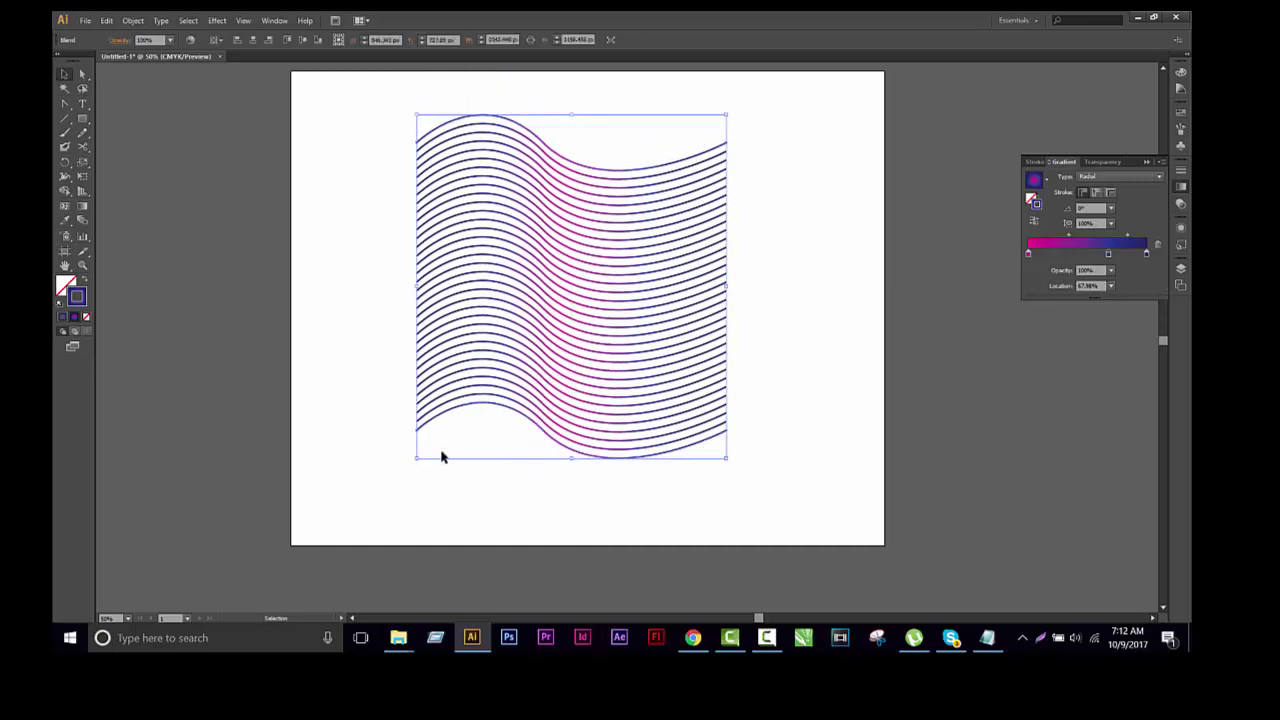
Step: Try dragging the blend's end anchors into twisted fans, then undo back to the flowing wave
{"action": "key", "text": "a"}
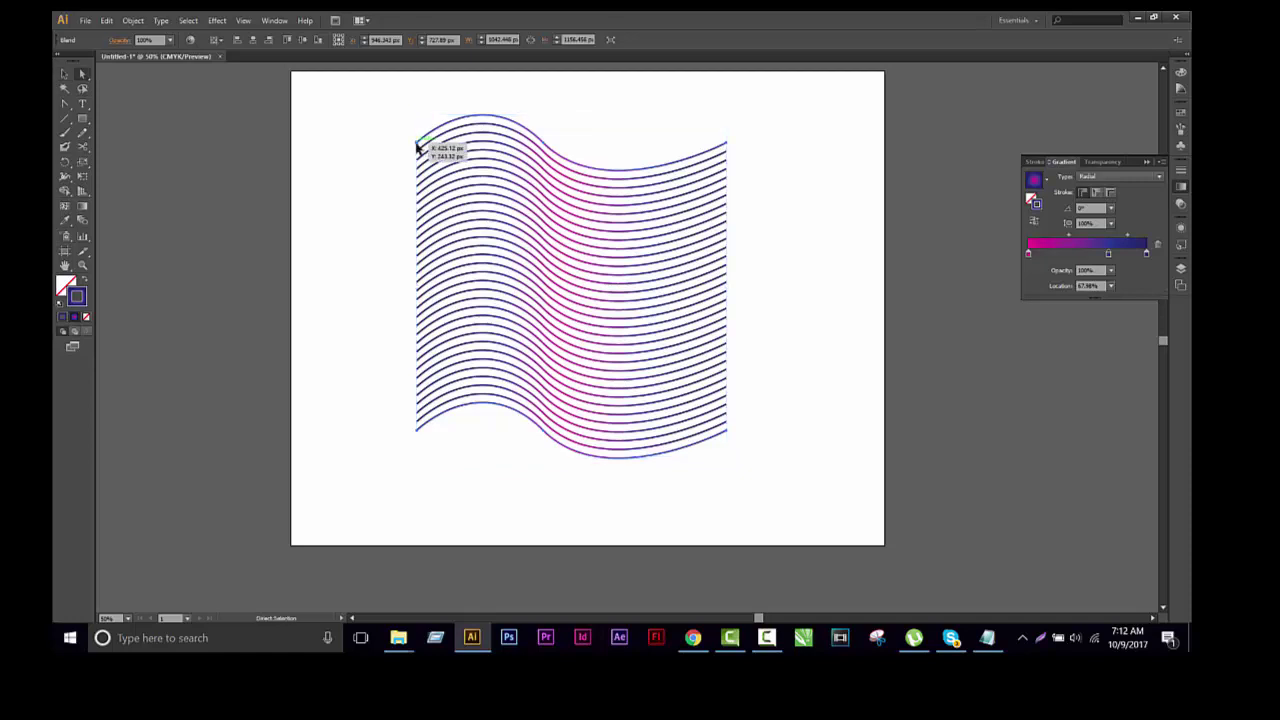
{"action": "left_click_drag", "start_coordinate": [417, 147], "coordinate": [292, 265]}
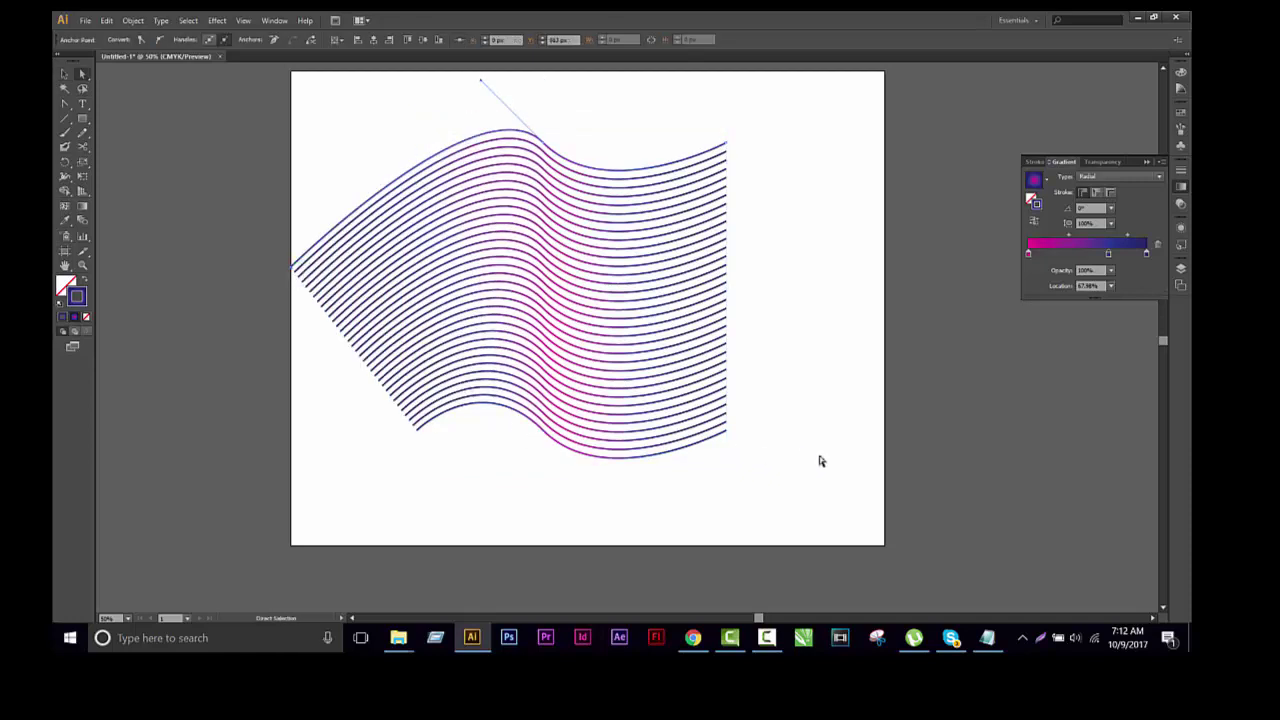
{"action": "left_click_drag", "start_coordinate": [727, 437], "coordinate": [883, 256]}
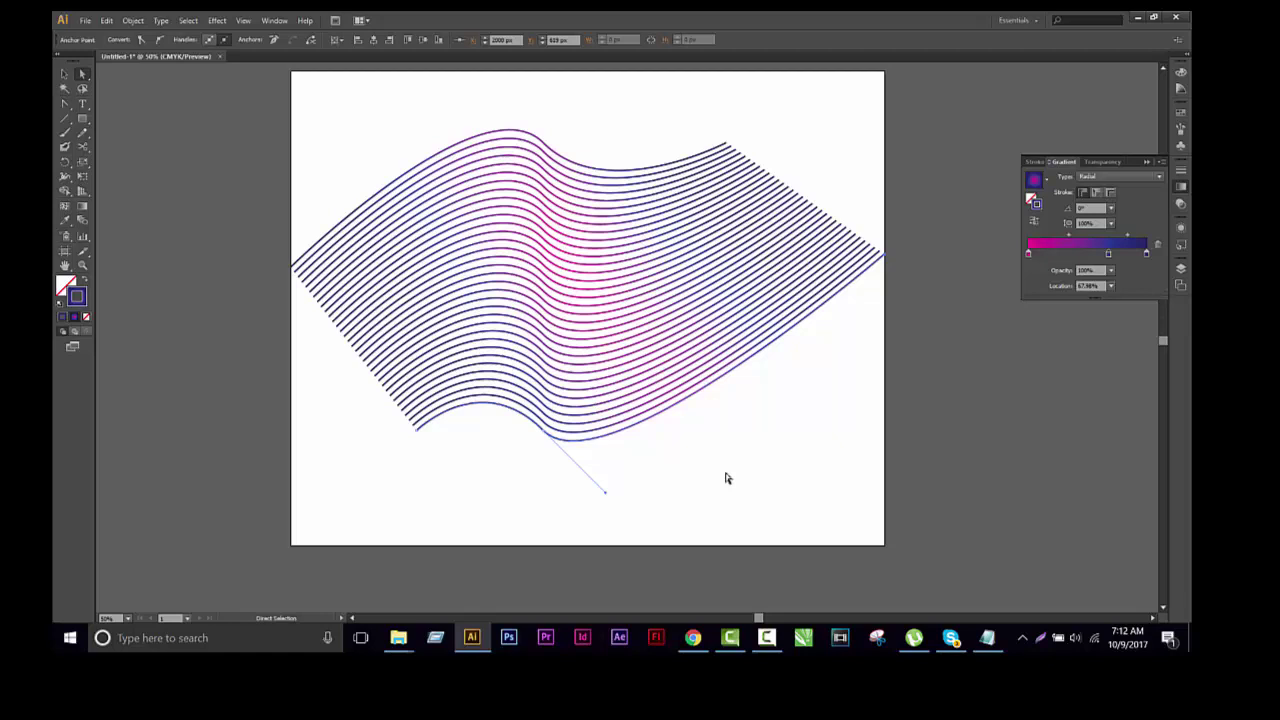
{"action": "key", "text": "ctrl+z"}
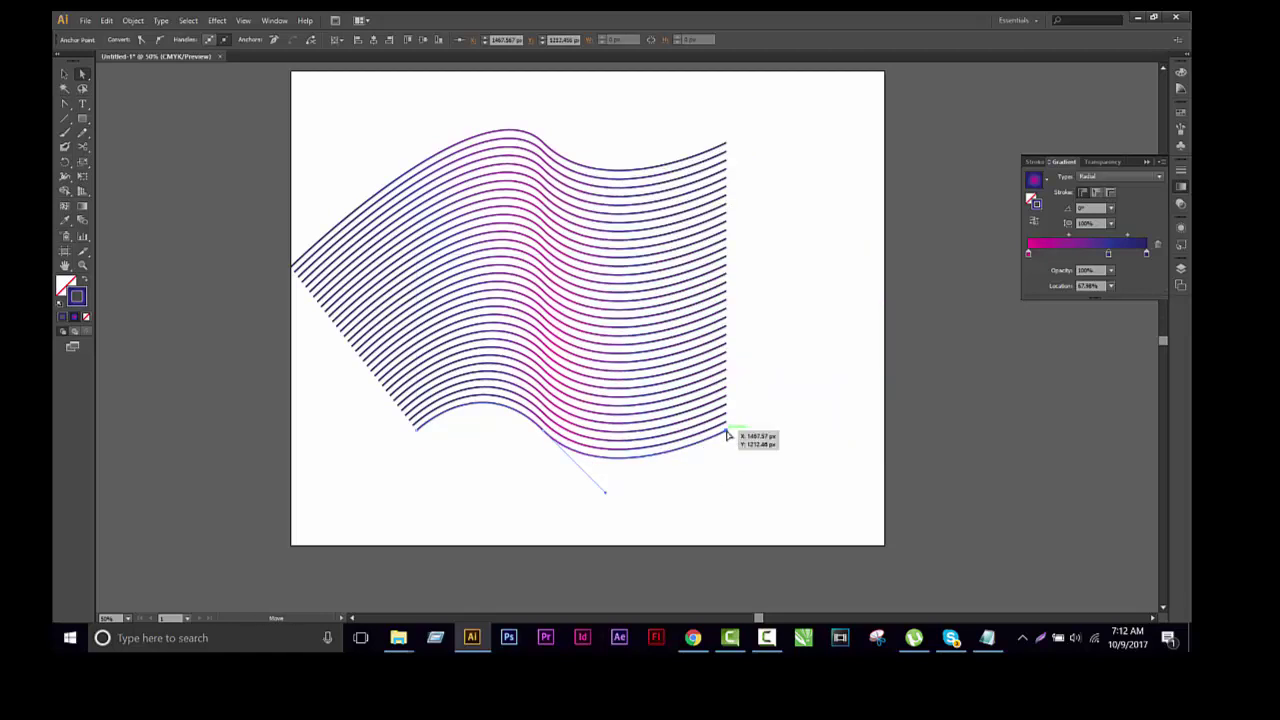
{"action": "left_click_drag", "start_coordinate": [728, 435], "coordinate": [322, 137]}
{"action": "left_click_drag", "start_coordinate": [305, 277], "coordinate": [773, 273]}
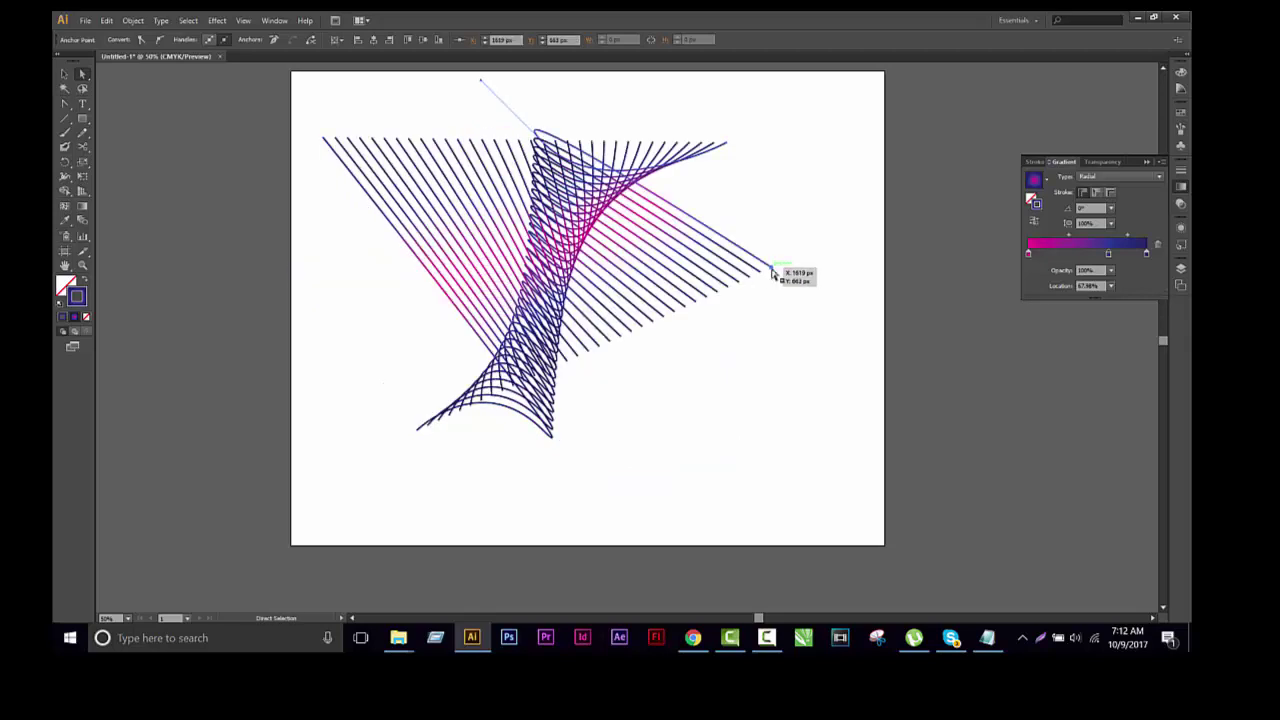
{"action": "mouse_move", "coordinate": [773, 273]}
{"action": "left_mouse_down"}
{"action": "mouse_move", "coordinate": [868, 458]}
{"action": "mouse_move", "coordinate": [841, 343]}
{"action": "left_mouse_up"}
{"action": "mouse_move", "coordinate": [550, 148]}
{"action": "left_mouse_down"}
{"action": "mouse_move", "coordinate": [352, 121]}
{"action": "mouse_move", "coordinate": [314, 131]}
{"action": "left_mouse_up"}
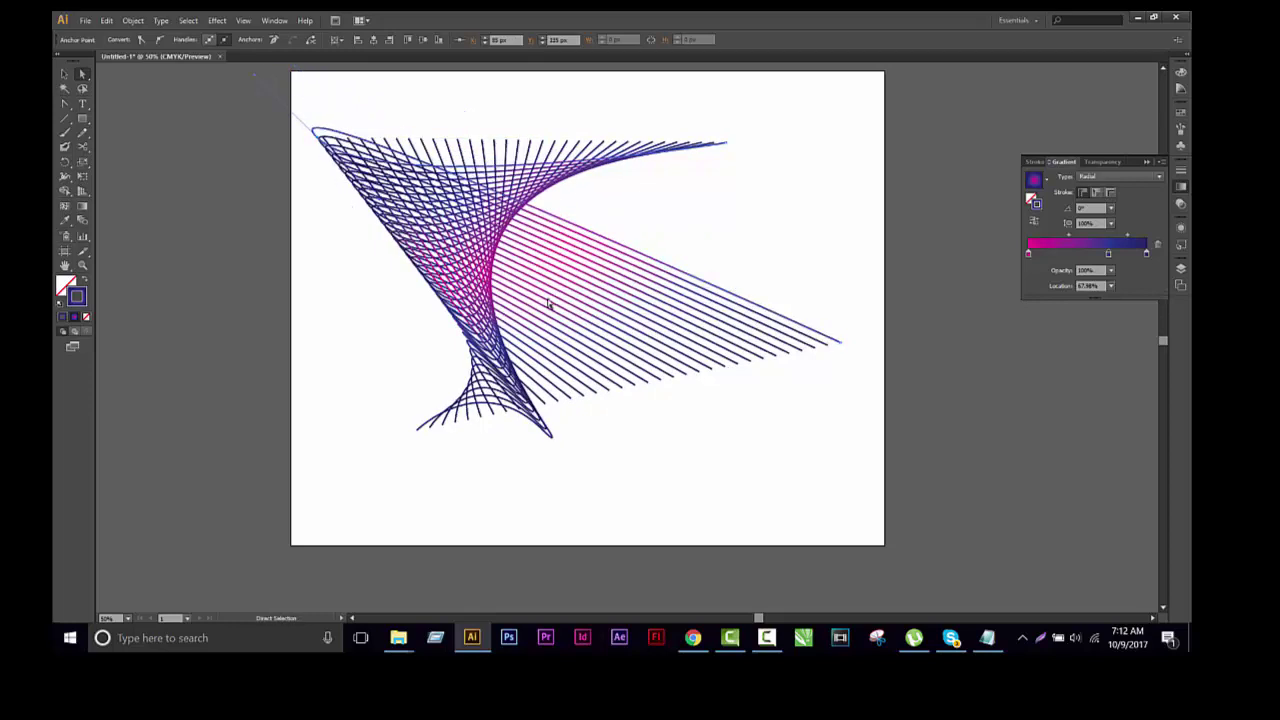
{"action": "key", "text": "ctrl+z"}
{"action": "key", "text": "ctrl+z"}
{"action": "key", "text": "ctrl+z"}
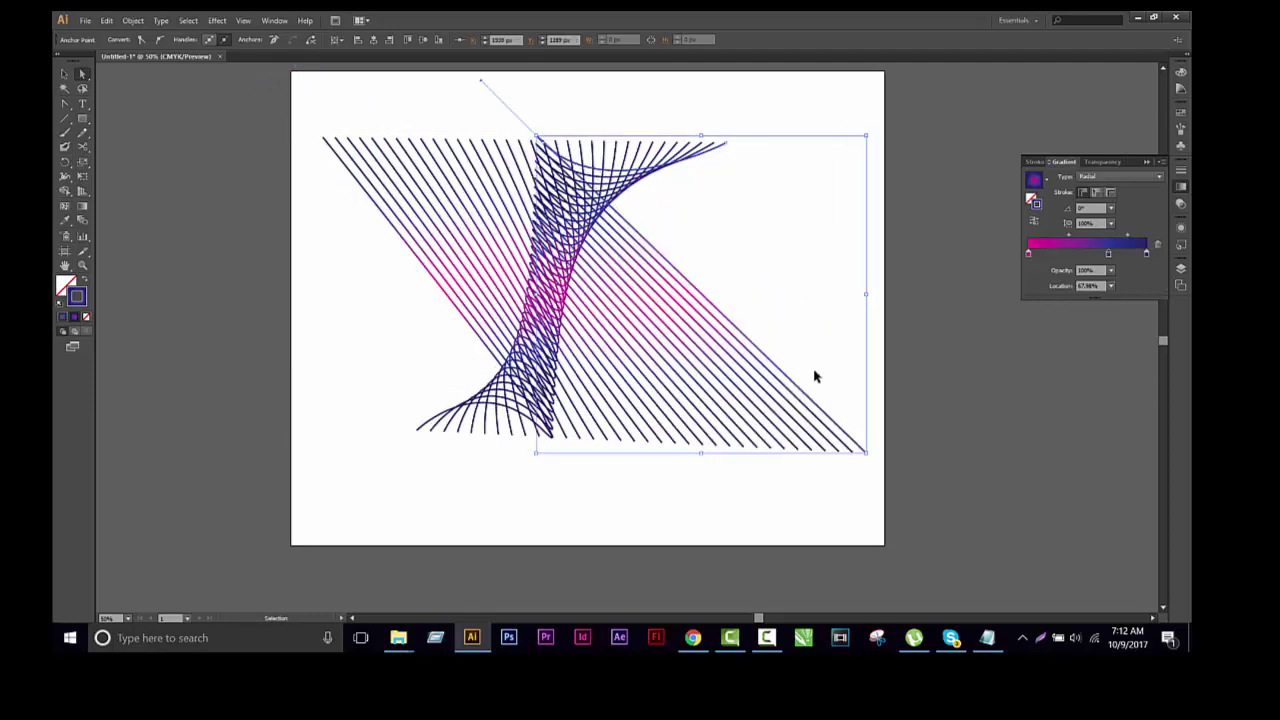
{"action": "key", "text": "ctrl+z"}
{"action": "key", "text": "ctrl+z"}
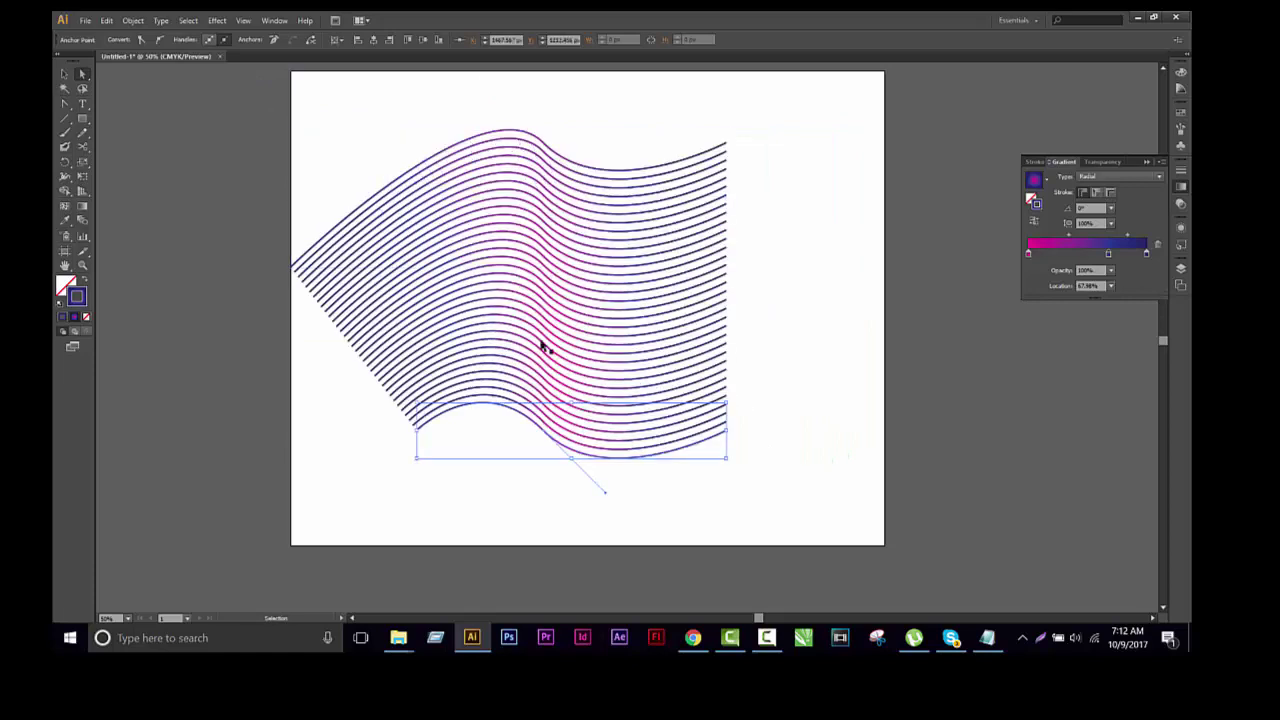
{"action": "key", "text": "ctrl+z"}
{"action": "key", "text": "ctrl+z"}
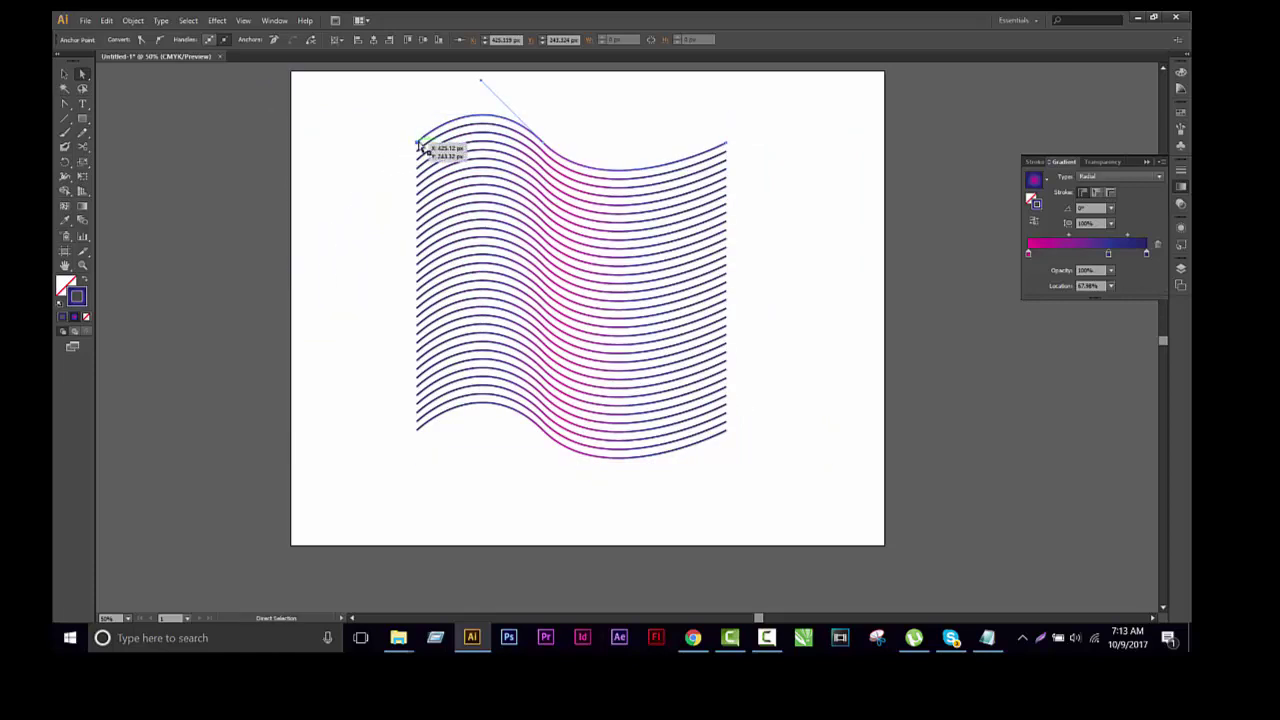
Step: Drag the blend's spine anchors and top handle down into a tall rounded peak
{"action": "left_click_drag", "start_coordinate": [418, 145], "coordinate": [533, 421]}
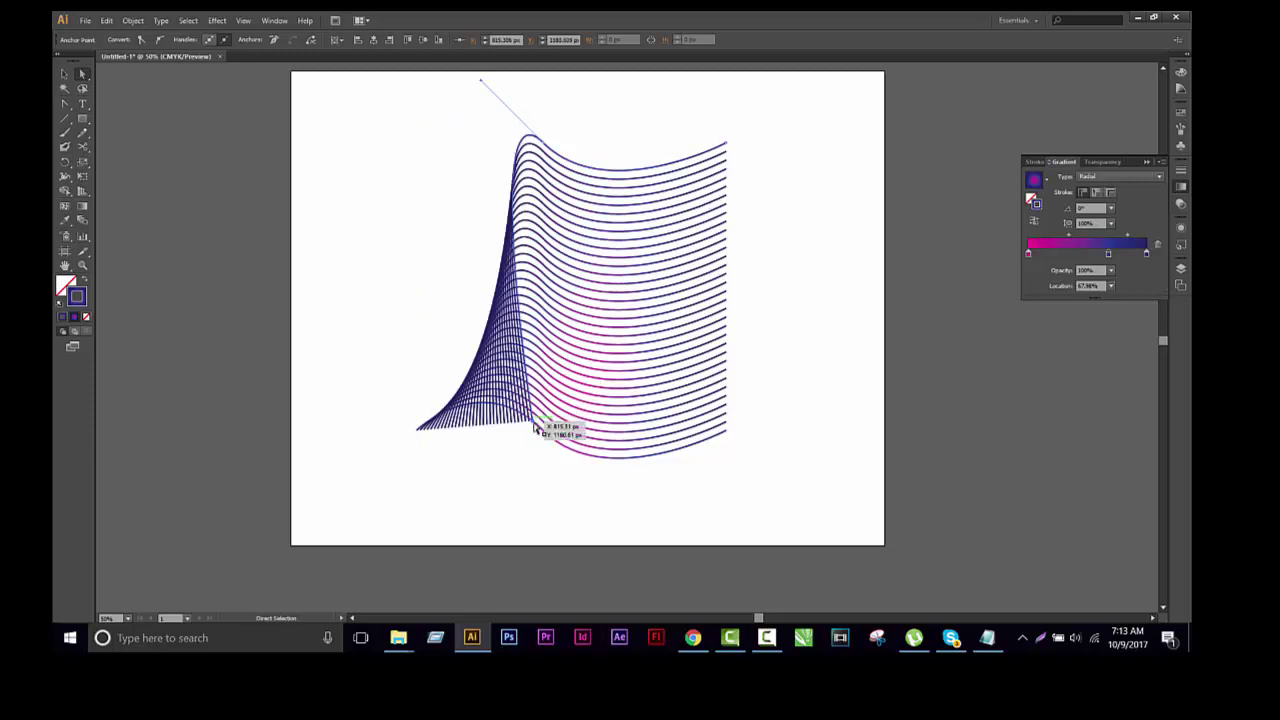
{"action": "left_click_drag", "start_coordinate": [535, 425], "coordinate": [632, 457]}
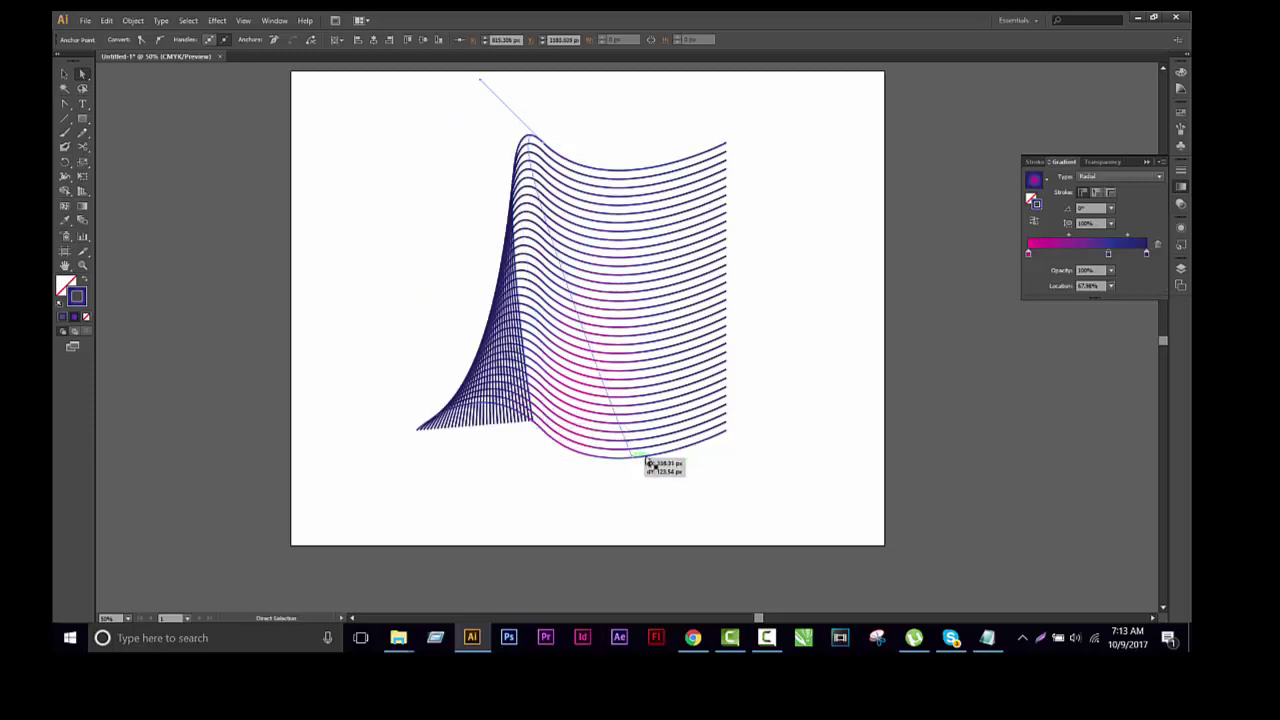
{"action": "mouse_move", "coordinate": [727, 144]}
{"action": "left_mouse_down"}
{"action": "mouse_move", "coordinate": [652, 461]}
{"action": "mouse_move", "coordinate": [630, 459]}
{"action": "left_mouse_up"}
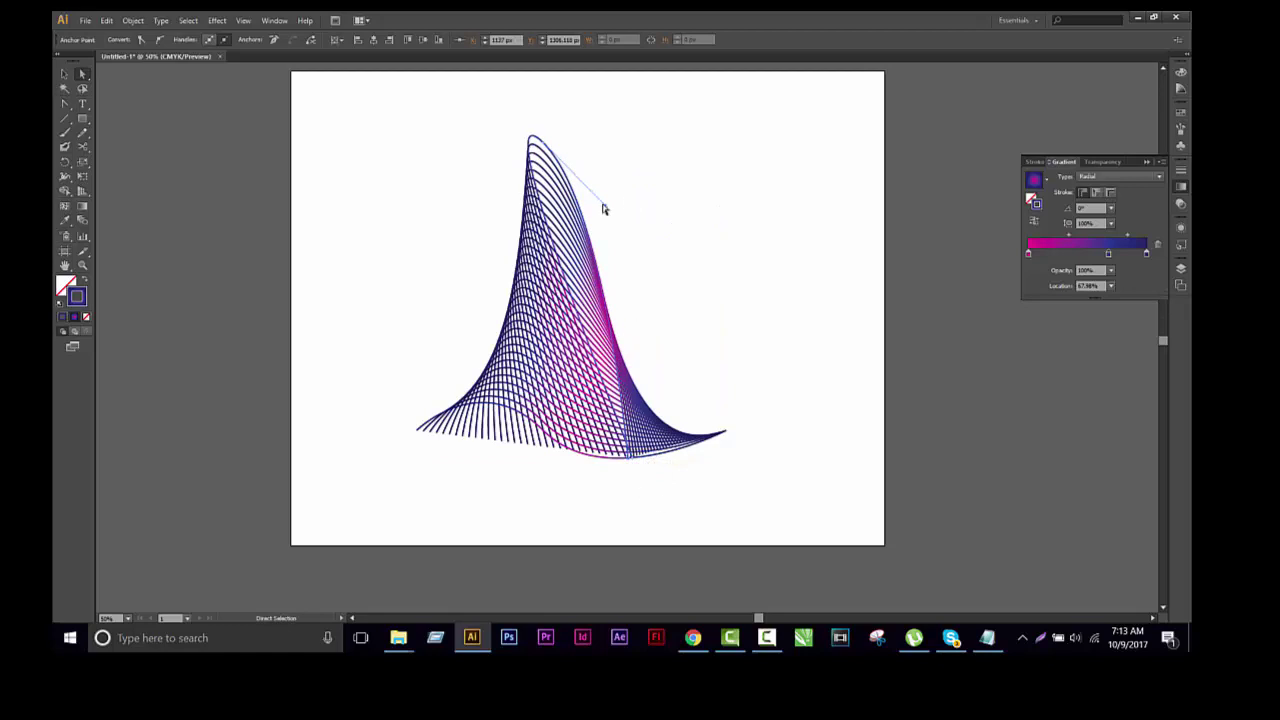
{"action": "mouse_move", "coordinate": [606, 207]}
{"action": "left_mouse_down"}
{"action": "mouse_move", "coordinate": [813, 173]}
{"action": "mouse_move", "coordinate": [615, 107]}
{"action": "left_mouse_up"}
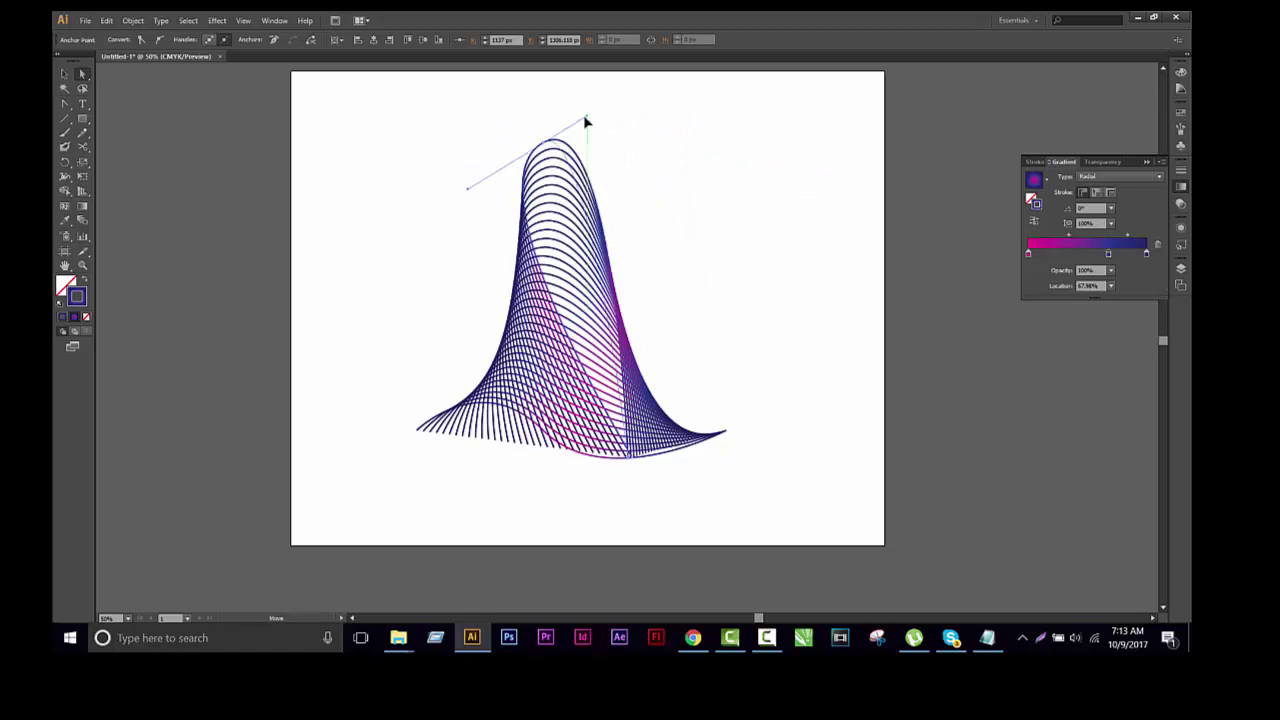
{"action": "mouse_move", "coordinate": [615, 107]}
{"action": "left_mouse_down"}
{"action": "mouse_move", "coordinate": [578, 124]}
{"action": "mouse_move", "coordinate": [620, 110]}
{"action": "left_mouse_up"}
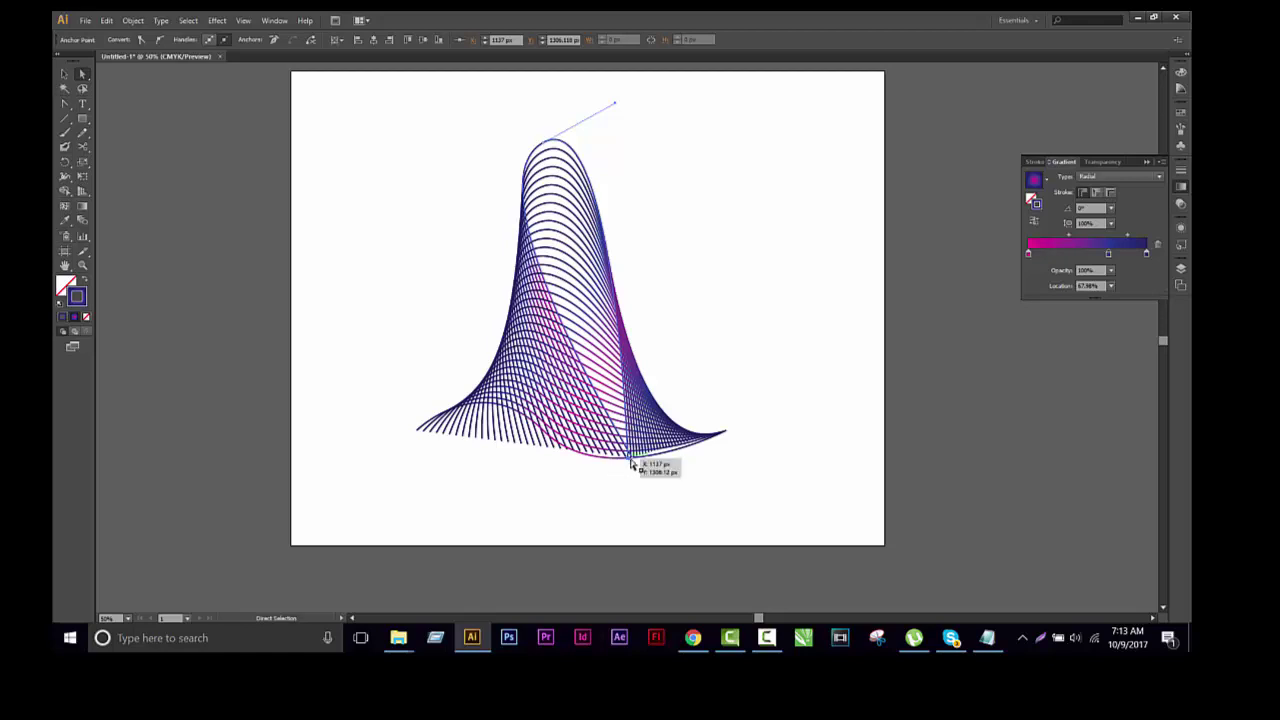
{"action": "key", "text": "ctrl+z"}
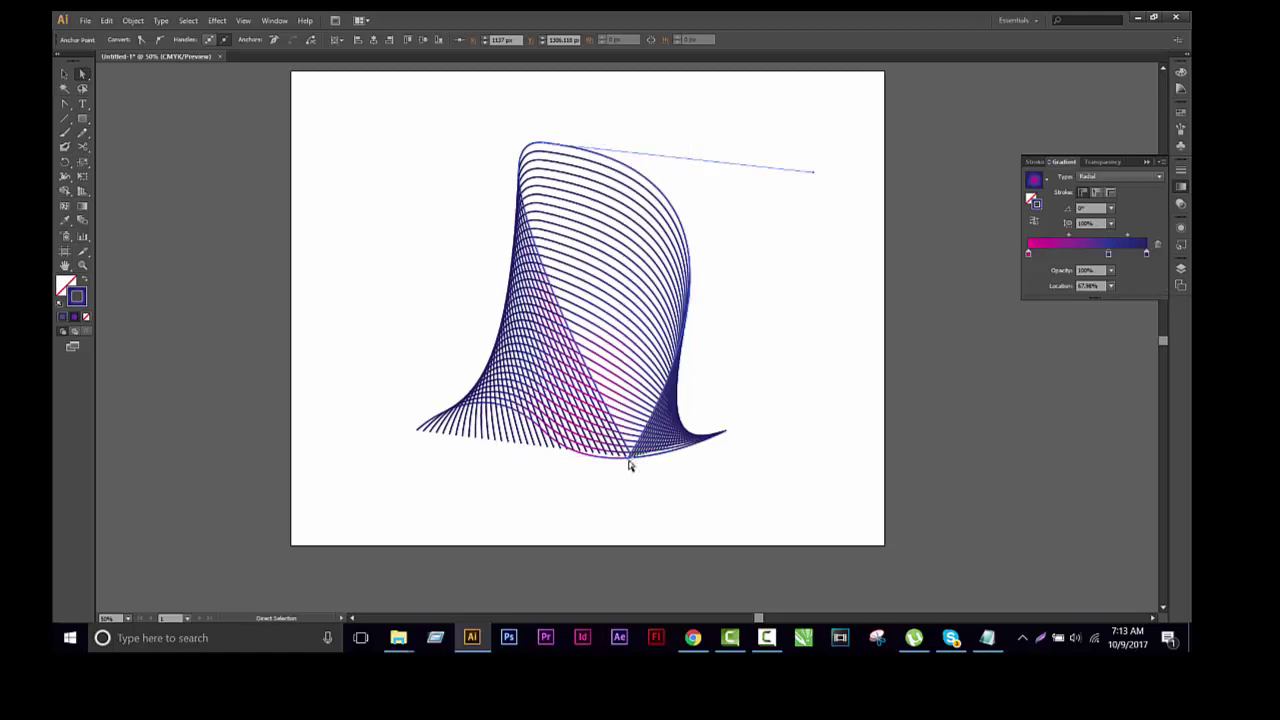
{"action": "left_click_drag", "start_coordinate": [637, 462], "coordinate": [652, 461]}
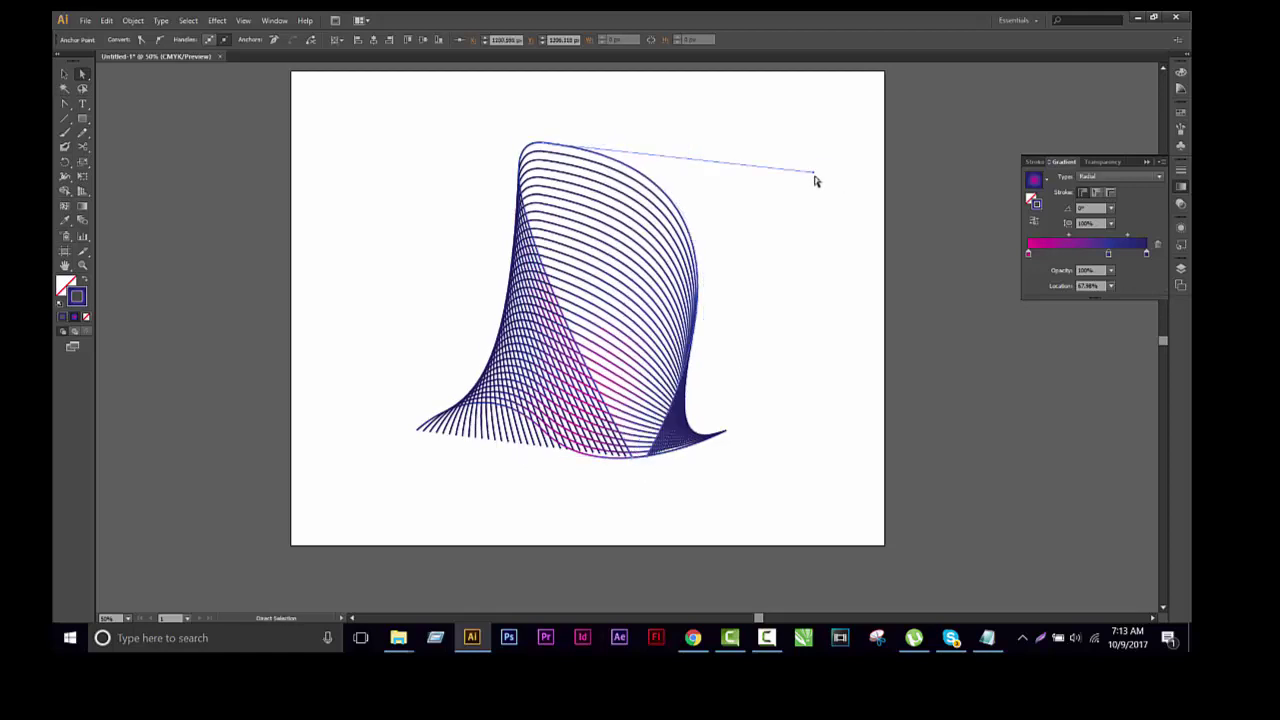
{"action": "left_click_drag", "start_coordinate": [815, 175], "coordinate": [626, 157]}
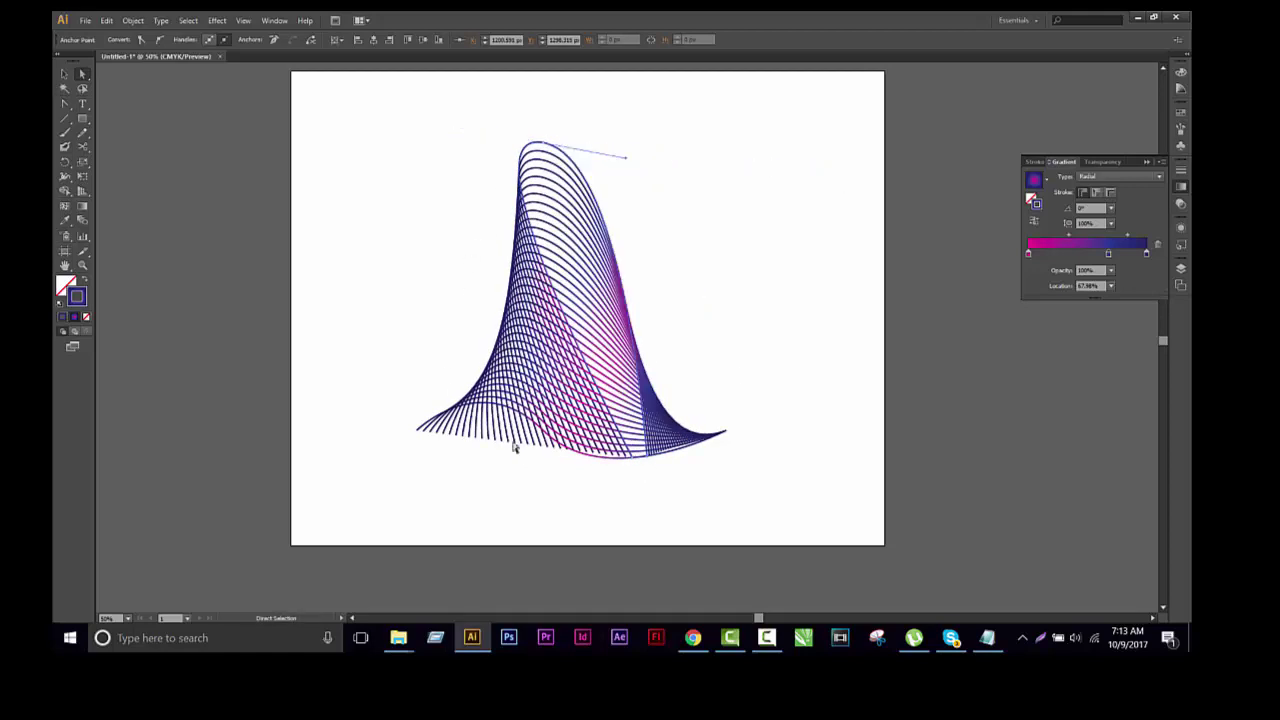
{"action": "left_click", "coordinate": [703, 502]}
Step: Move the whole bell-shaped blend up and slightly right on the artboard
{"action": "key", "text": "v"}
{"action": "left_click", "coordinate": [528, 349]}
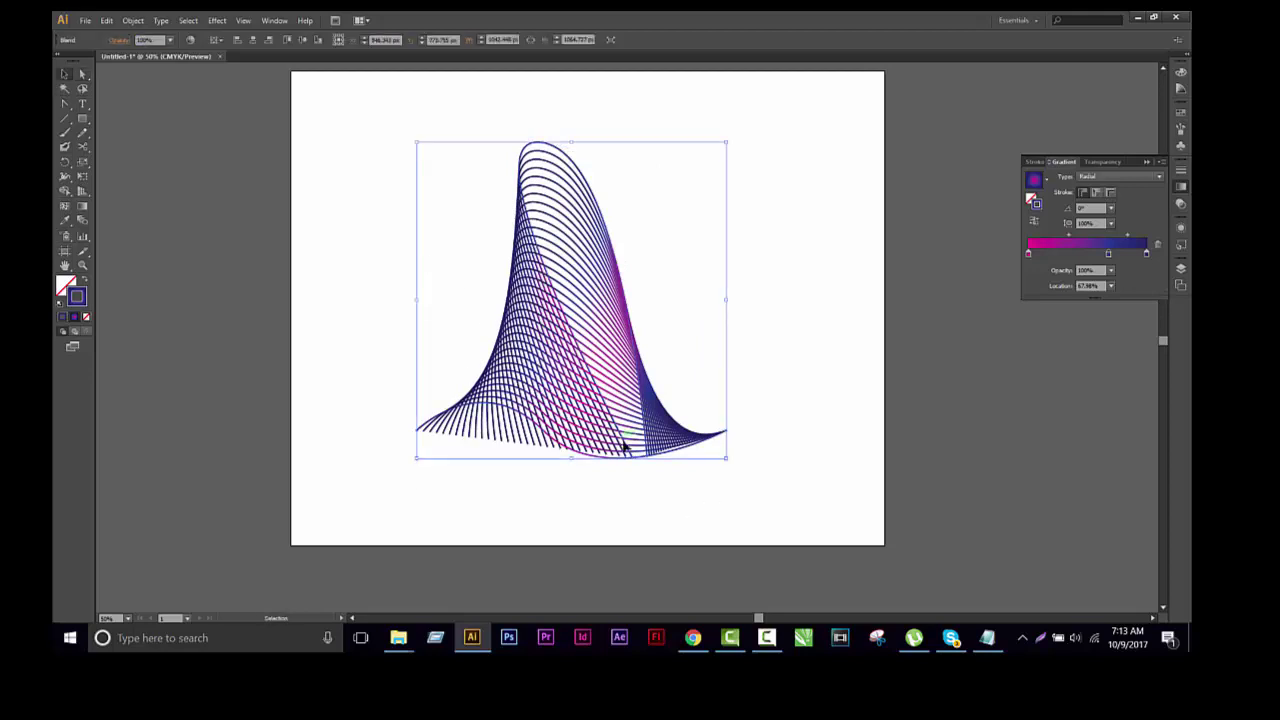
{"action": "mouse_move", "coordinate": [624, 446]}
{"action": "left_mouse_down"}
{"action": "mouse_move", "coordinate": [614, 326]}
{"action": "mouse_move", "coordinate": [600, 330]}
{"action": "left_mouse_up"}
{"action": "scroll", "coordinate": [595, 325], "scroll_direction": "up", "scroll_amount": 1, "text": "alt"}
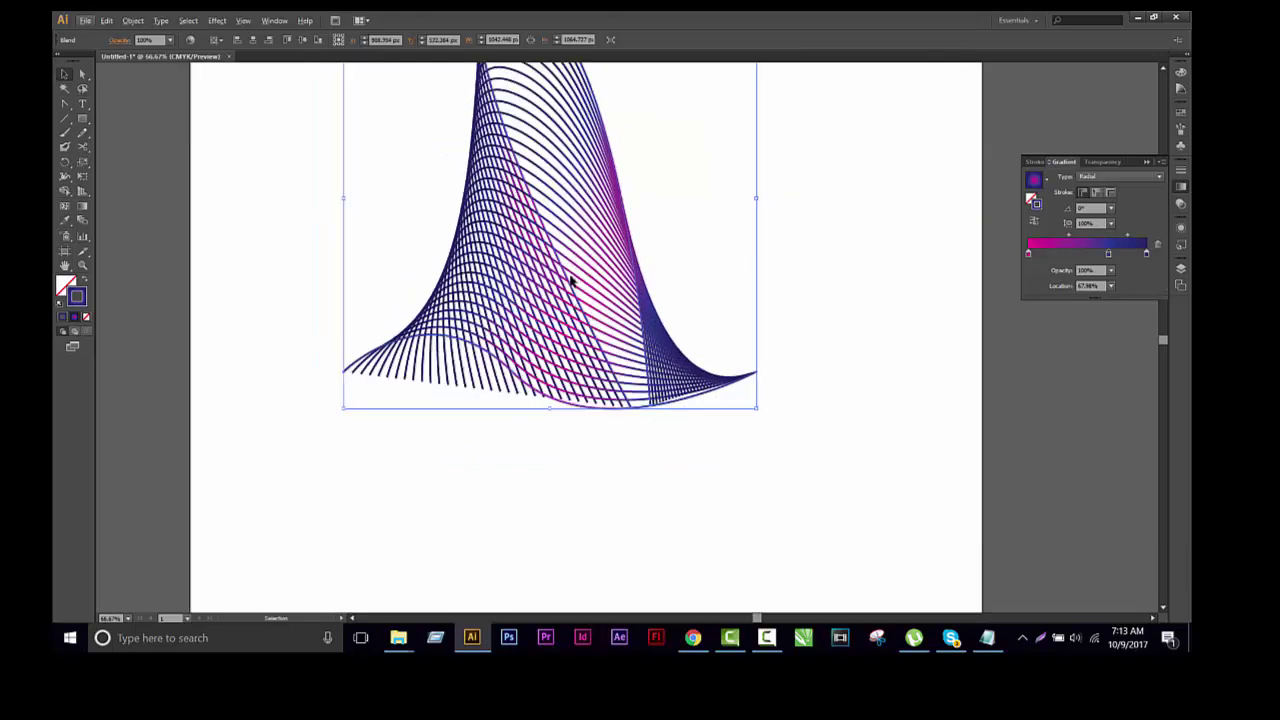
{"action": "left_click_drag", "start_coordinate": [570, 283], "coordinate": [586, 335]}
Step: Drag the left end and bottom anchors to level and flatten the bell's base
{"action": "key", "text": "a"}
{"action": "left_click", "coordinate": [650, 473]}
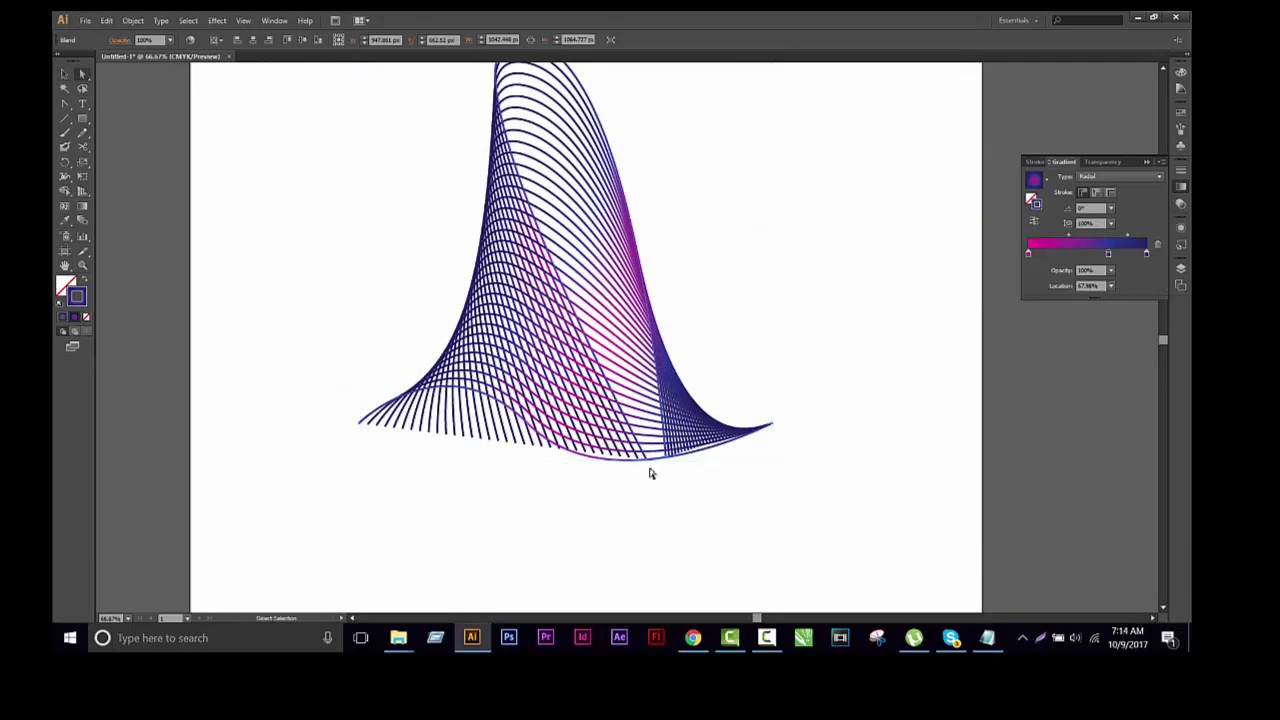
{"action": "left_click", "coordinate": [361, 424]}
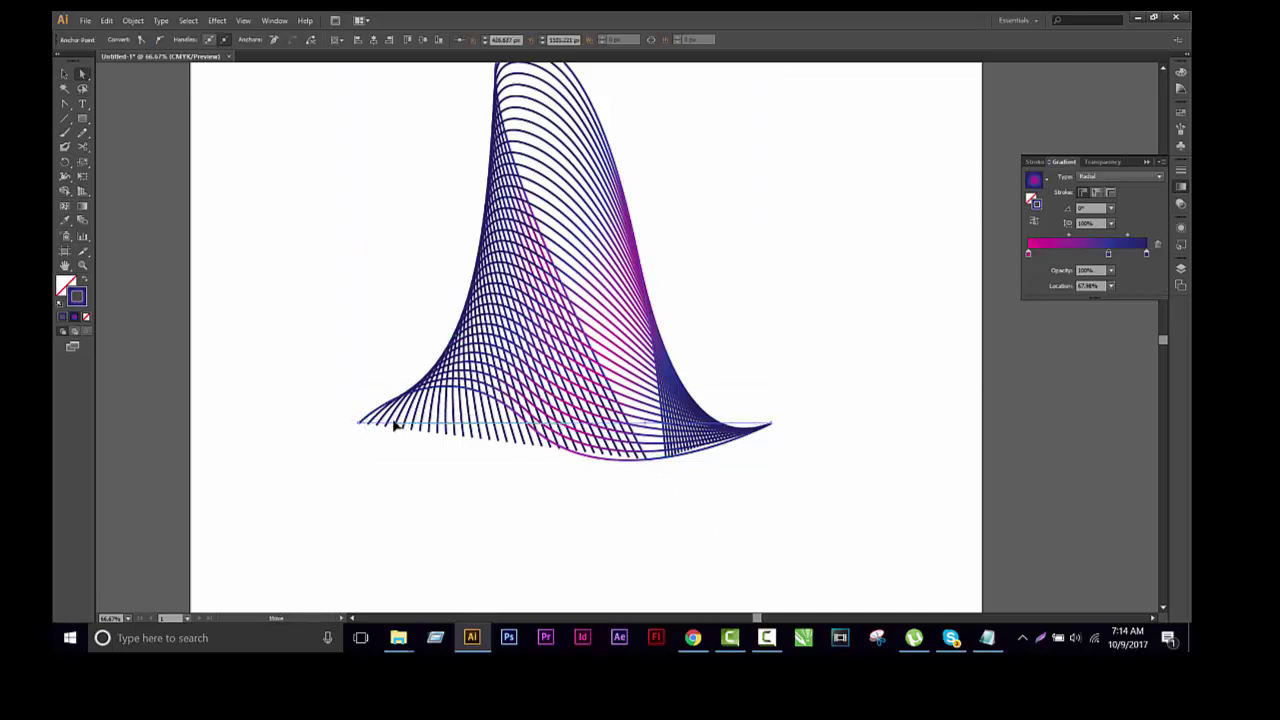
{"action": "left_click_drag", "start_coordinate": [395, 425], "coordinate": [663, 457]}
{"action": "left_click", "coordinate": [760, 476]}
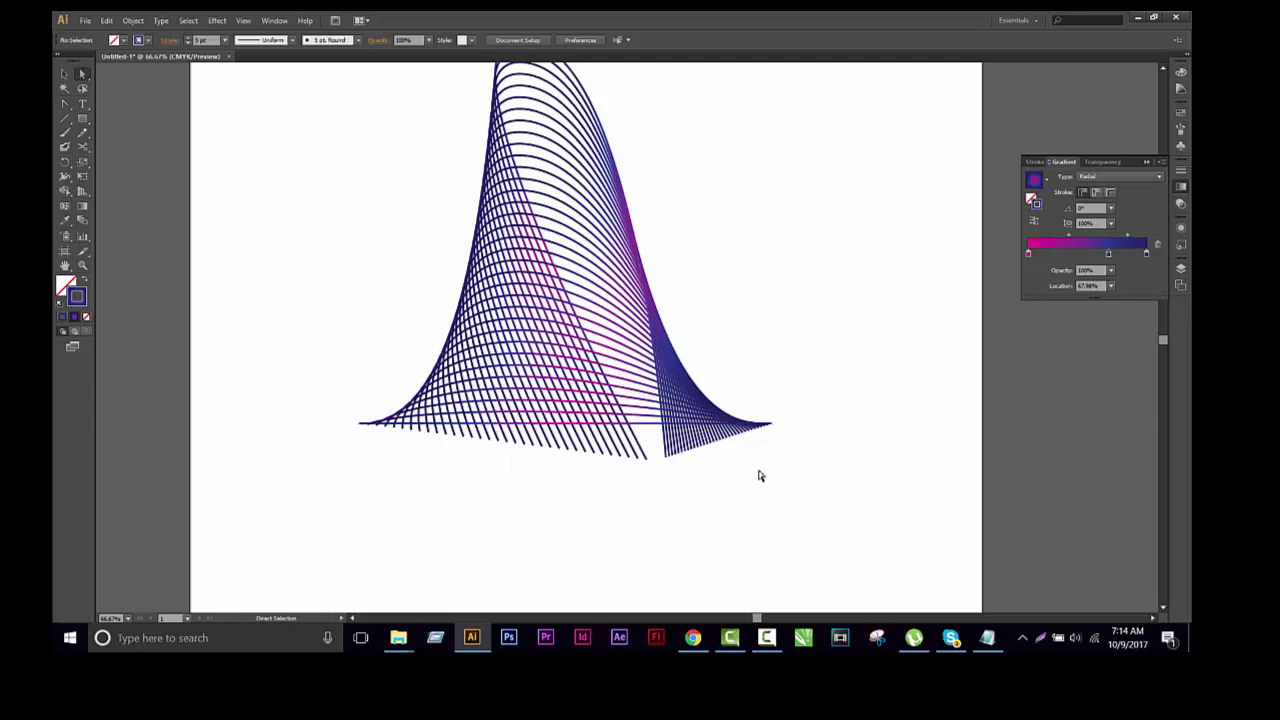
{"action": "scroll", "coordinate": [760, 476], "scroll_direction": "right", "scroll_amount": 1}
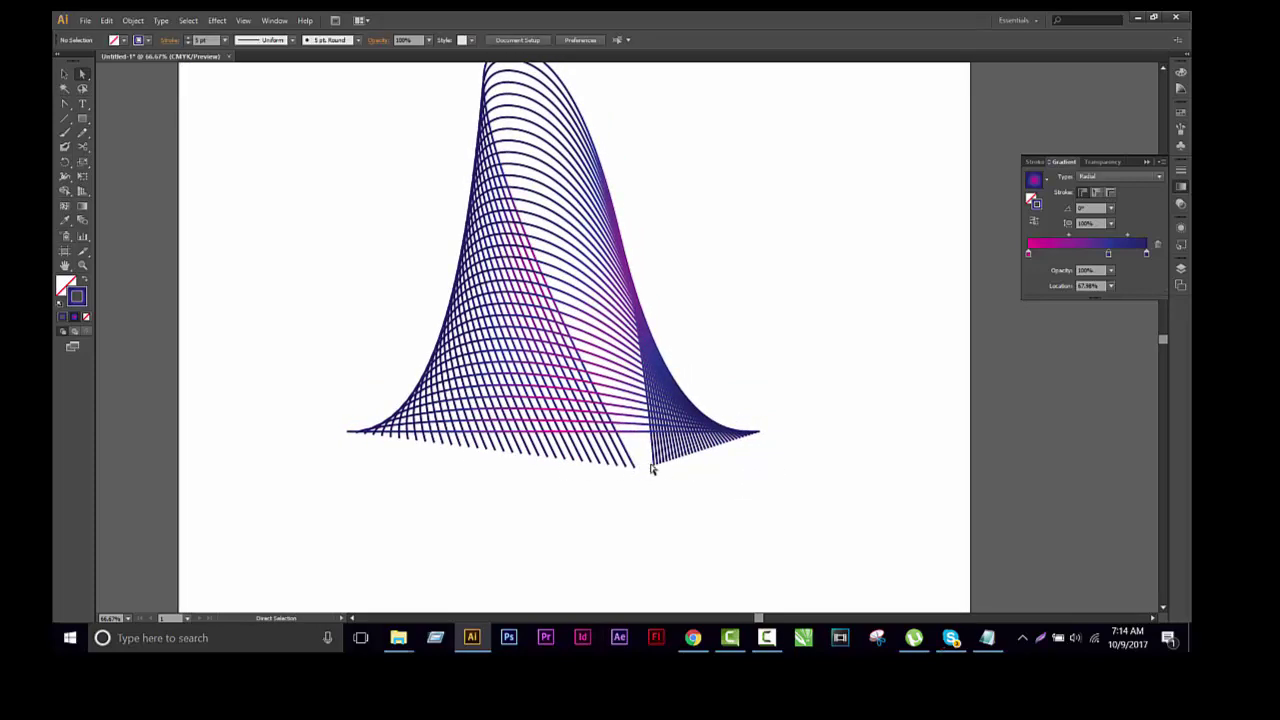
{"action": "mouse_move", "coordinate": [655, 468]}
{"action": "left_mouse_down"}
{"action": "mouse_move", "coordinate": [655, 433]}
{"action": "mouse_move", "coordinate": [620, 432]}
{"action": "left_mouse_up"}
{"action": "left_click", "coordinate": [678, 486]}
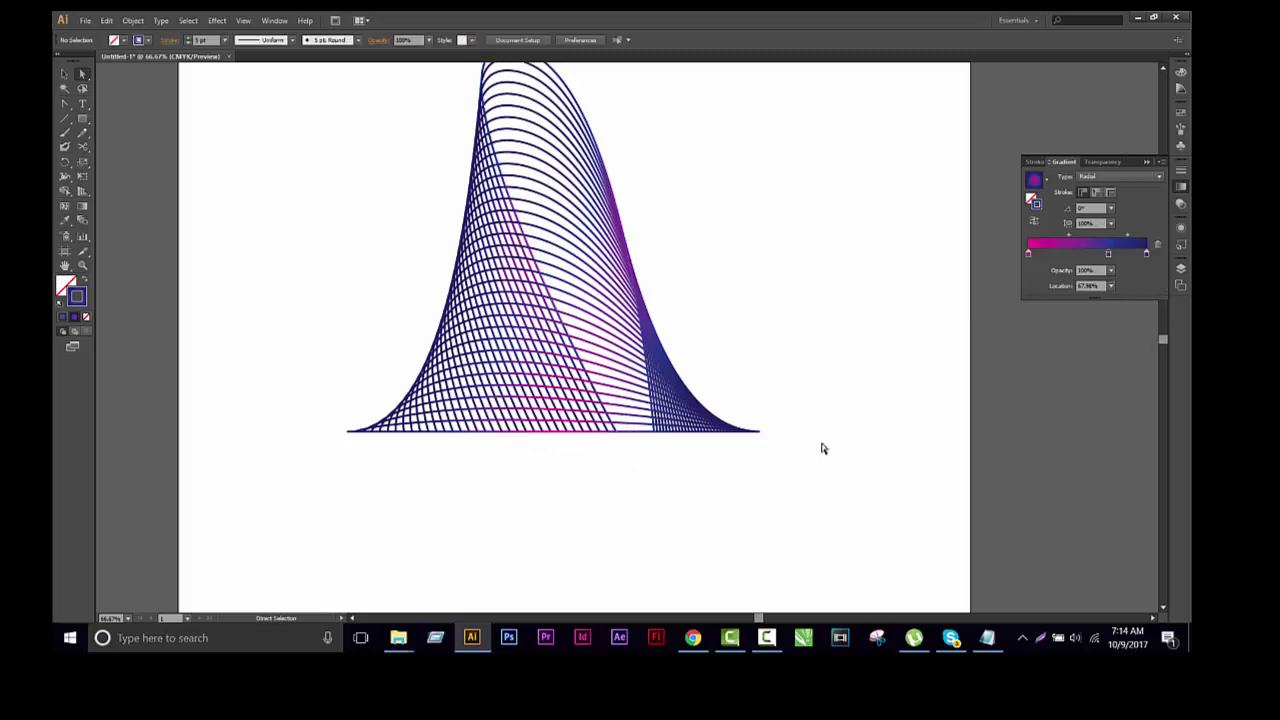
{"action": "scroll", "coordinate": [836, 409], "scroll_direction": "down", "scroll_amount": 1, "text": "alt"}
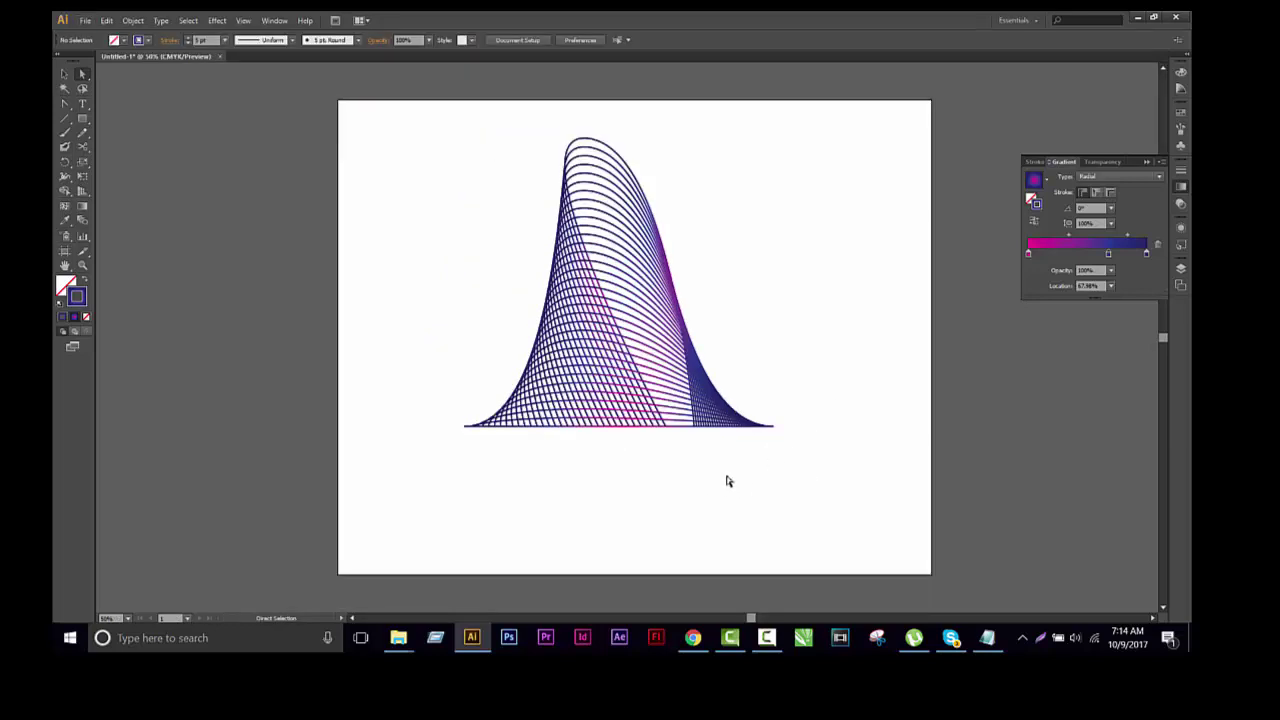
{"action": "key", "text": "v"}
{"action": "left_click", "coordinate": [706, 390]}
{"action": "scroll", "coordinate": [634, 390], "scroll_direction": "up", "scroll_amount": 1}
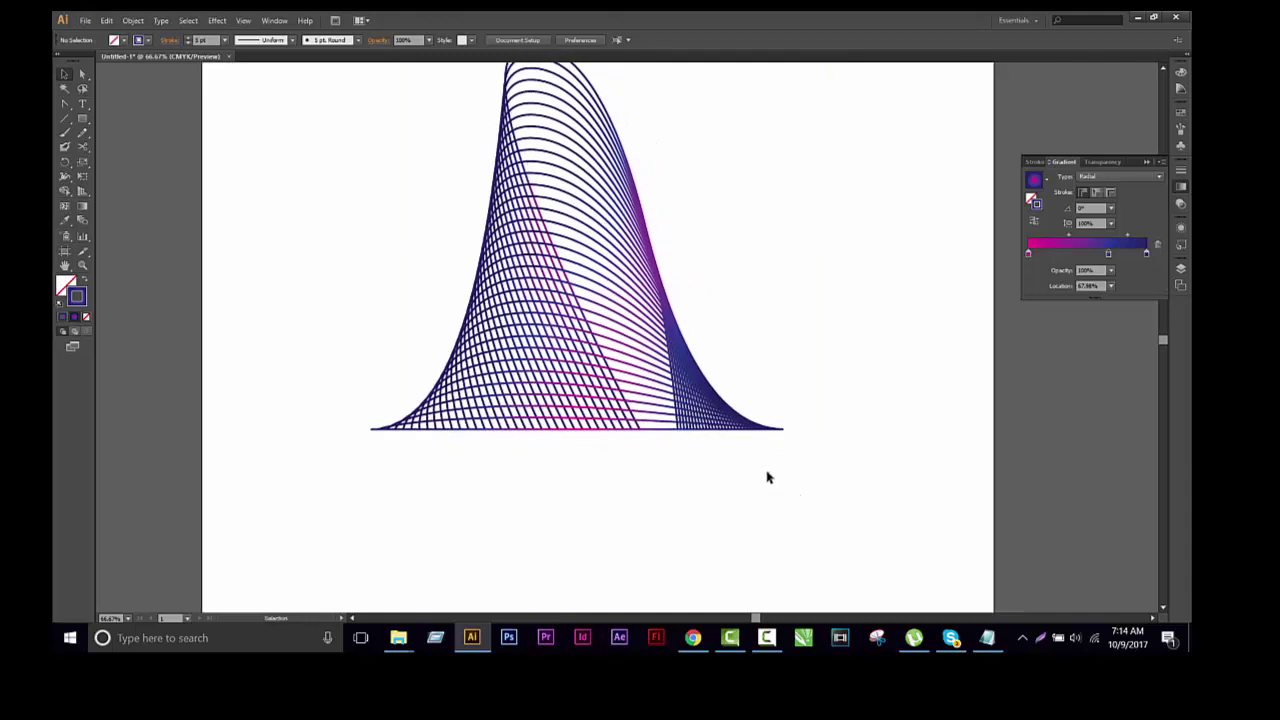
Step: Scale the bell blend down from its corner and move it upward
{"action": "scroll", "coordinate": [766, 474], "scroll_direction": "down", "scroll_amount": 2}
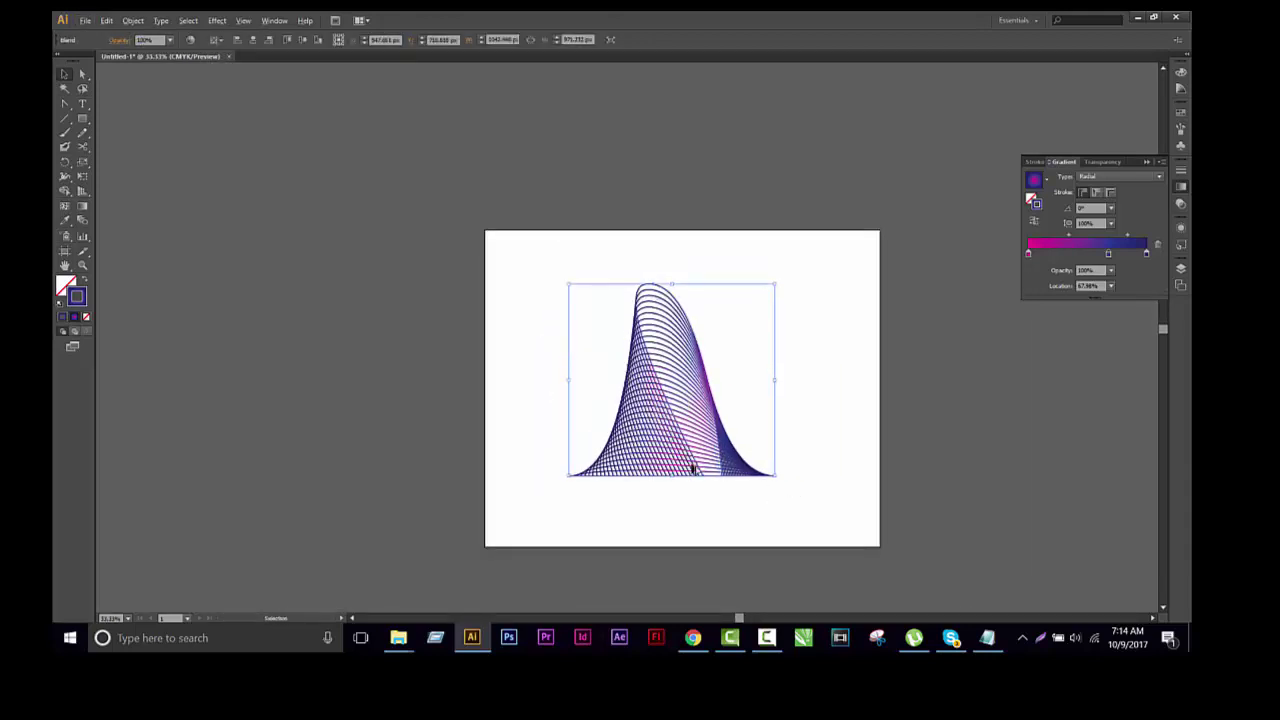
{"action": "scroll", "coordinate": [691, 408], "scroll_direction": "up", "scroll_amount": 2}
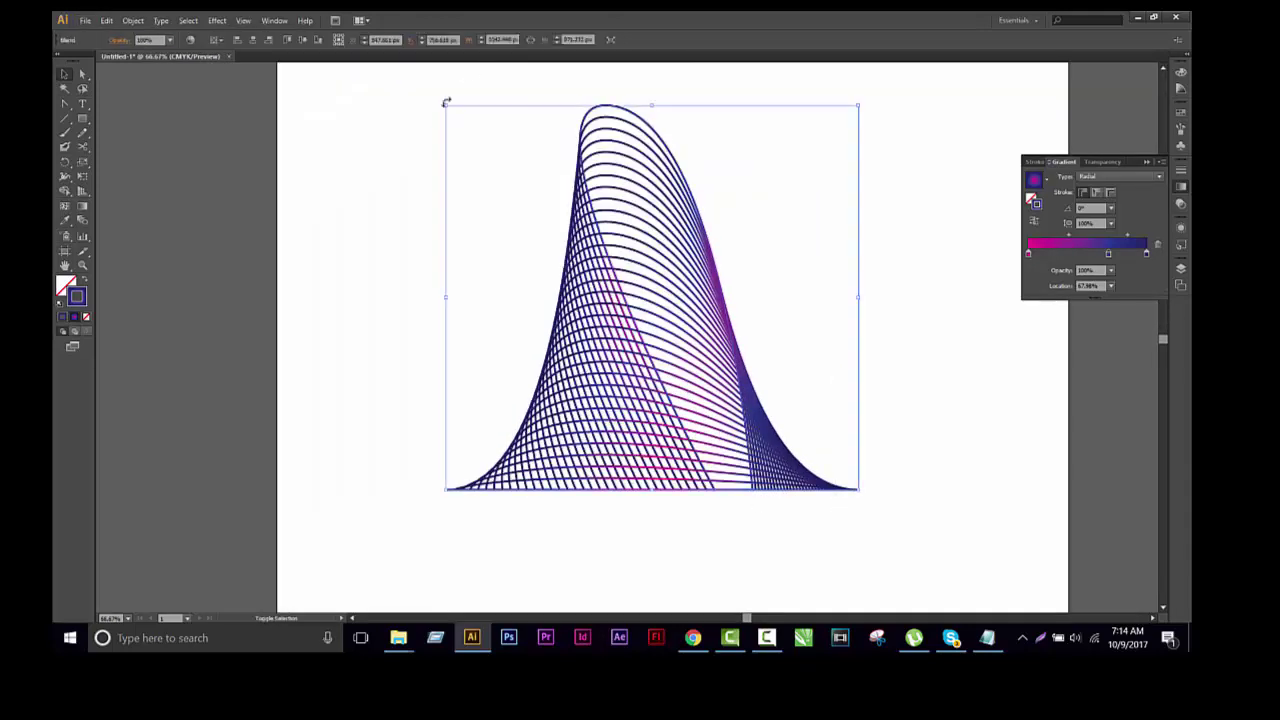
{"action": "left_click_drag", "start_coordinate": [447, 108], "coordinate": [623, 271]}
{"action": "left_click_drag", "start_coordinate": [709, 414], "coordinate": [703, 320]}
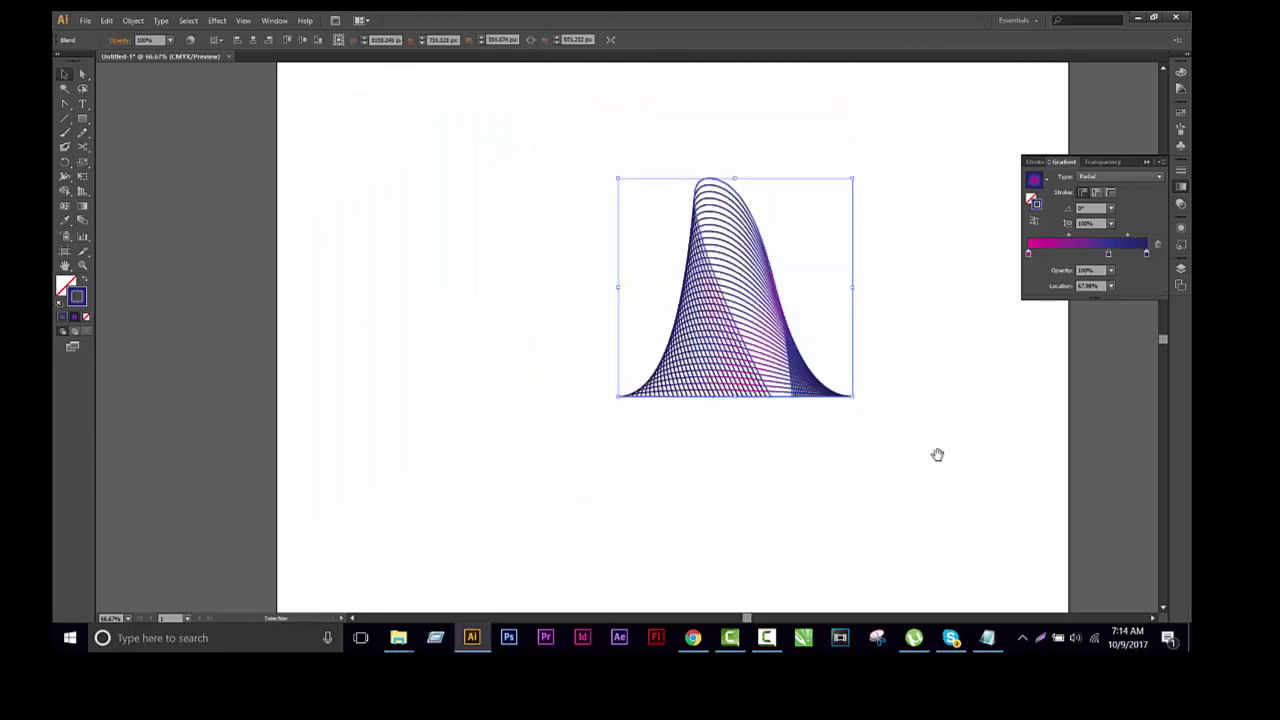
{"action": "mouse_move", "coordinate": [794, 383]}
{"action": "left_mouse_down"}
{"action": "mouse_move", "coordinate": [636, 305]}
{"action": "mouse_move", "coordinate": [634, 468]}
{"action": "left_mouse_up"}
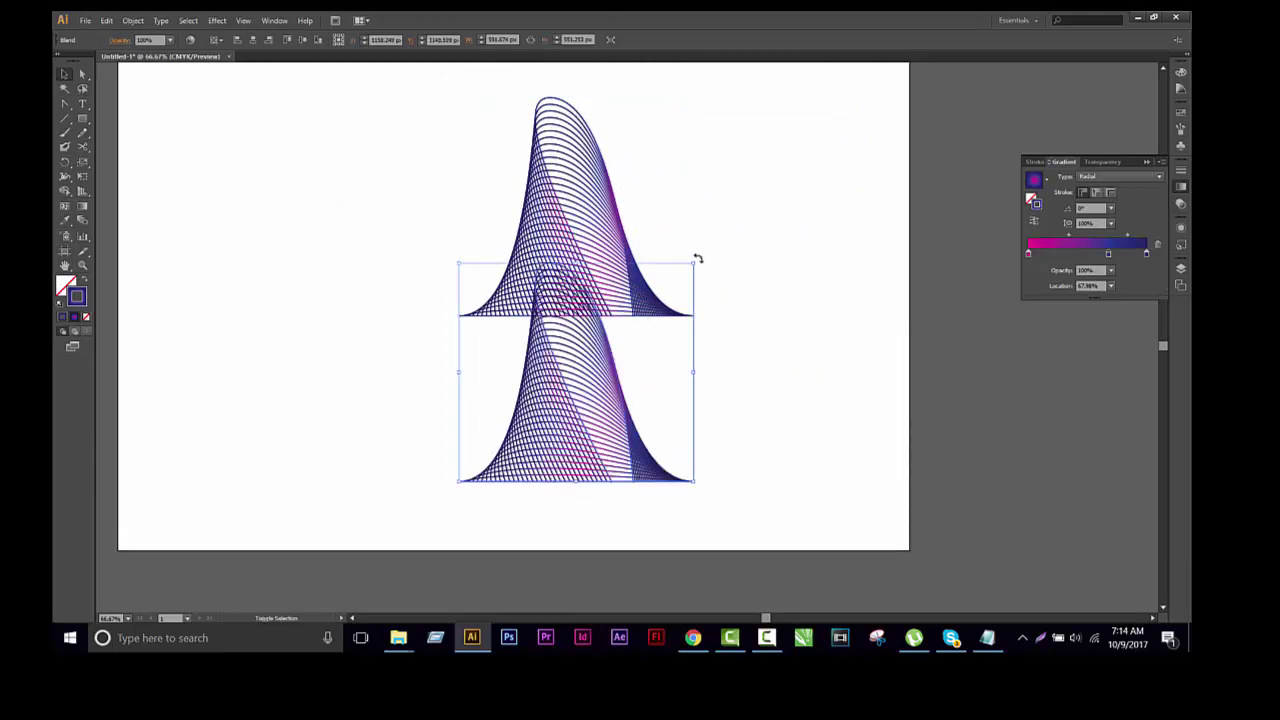
Step: Alt-drag a fresh copy of the wave below, discarding an accidentally tilted copy
{"action": "mouse_move", "coordinate": [698, 258]}
{"action": "left_mouse_down"}
{"action": "mouse_move", "coordinate": [652, 452]}
{"action": "mouse_move", "coordinate": [634, 400]}
{"action": "left_mouse_up"}
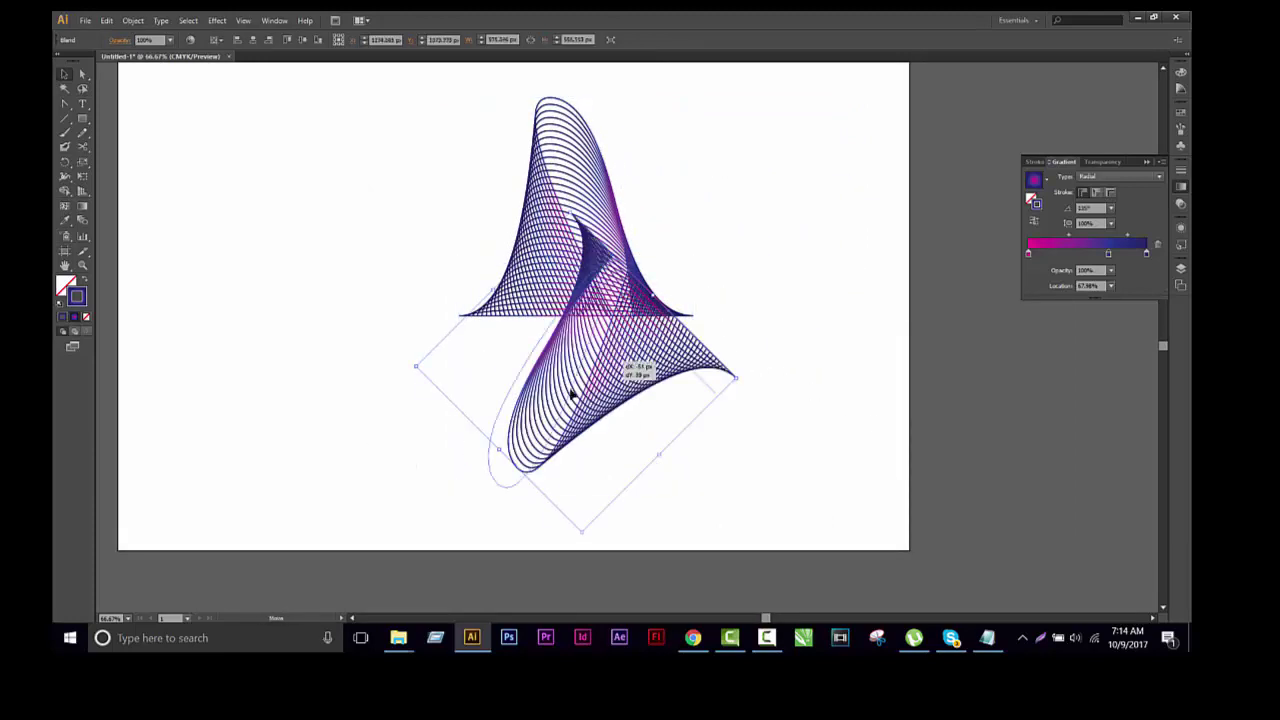
{"action": "left_click", "coordinate": [594, 442]}
{"action": "key", "text": "Delete"}
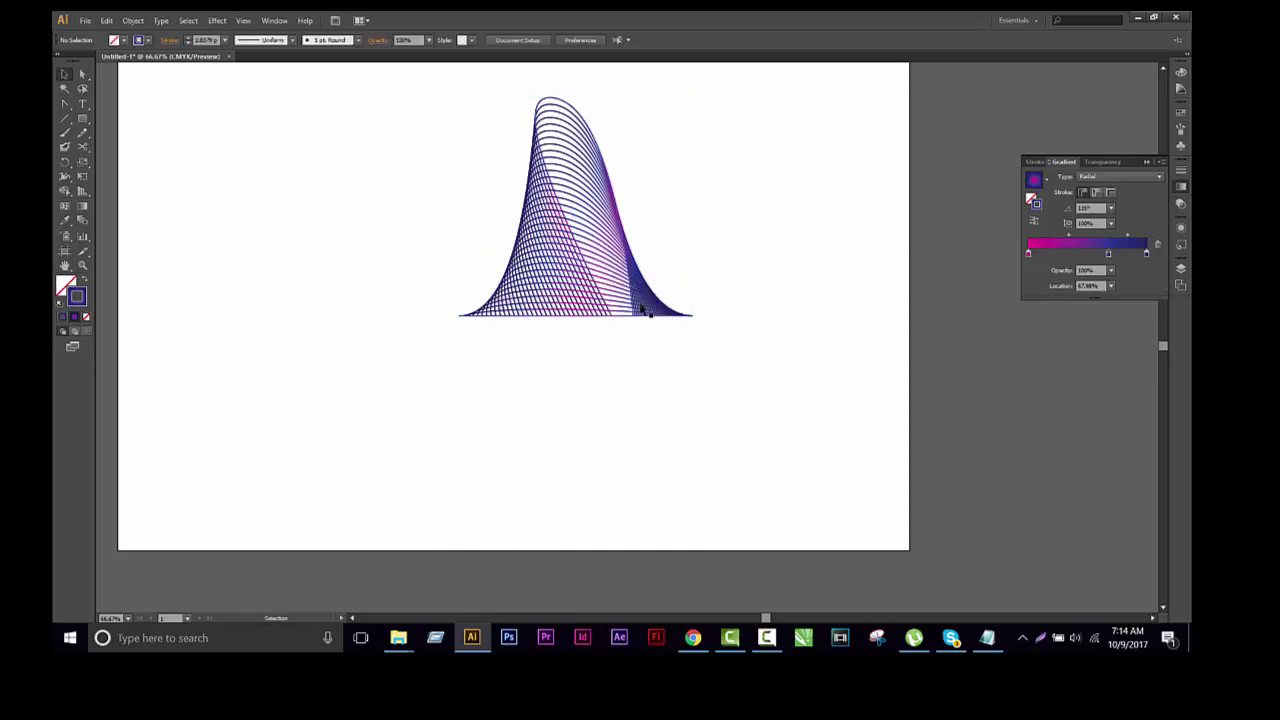
{"action": "left_click_drag", "start_coordinate": [690, 316], "coordinate": [706, 480]}
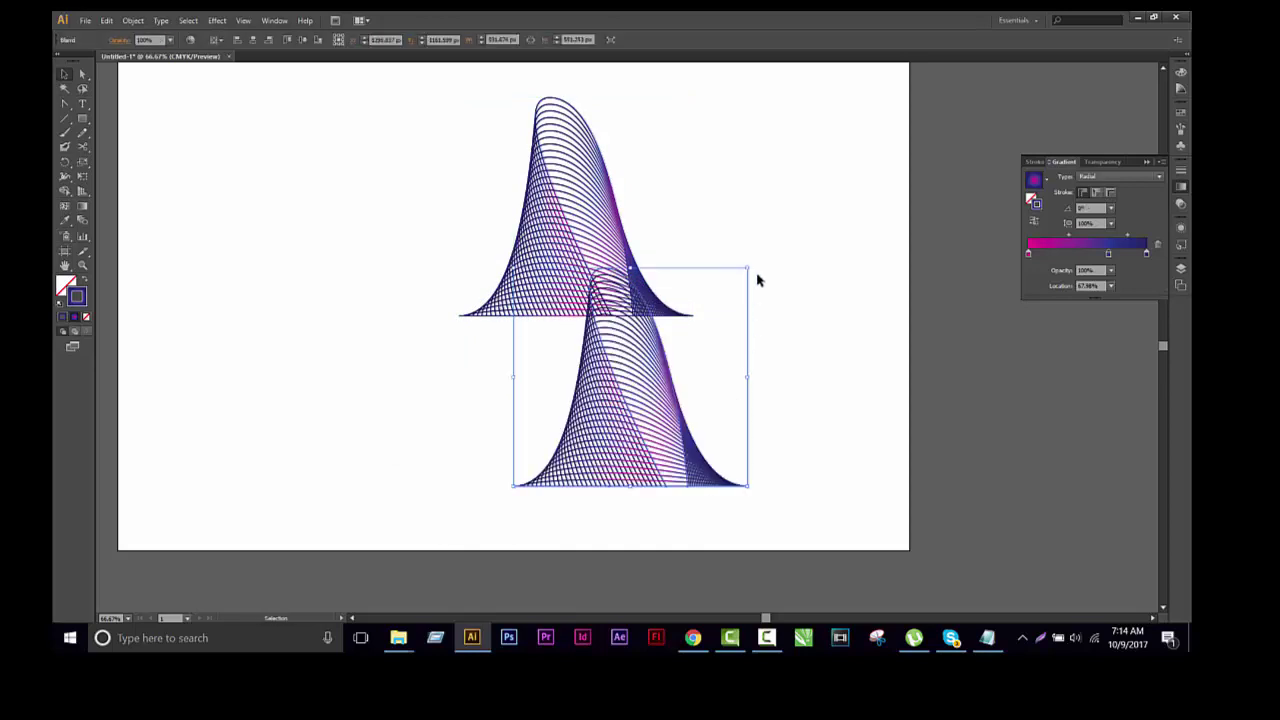
Step: Reflect the copy across a horizontal axis and move it up to join the original
{"action": "right_click", "coordinate": [695, 335]}
{"action": "mouse_move", "coordinate": [740, 408]}
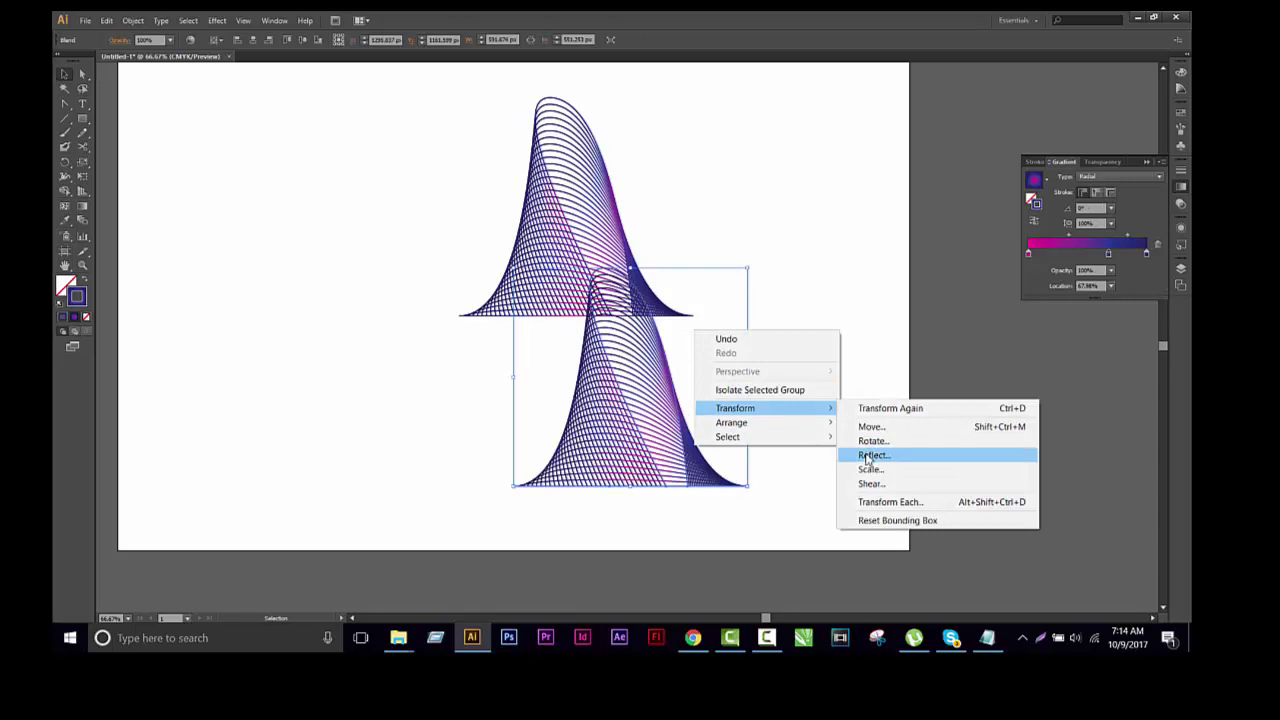
{"action": "left_click", "coordinate": [869, 456]}
{"action": "left_click", "coordinate": [780, 262]}
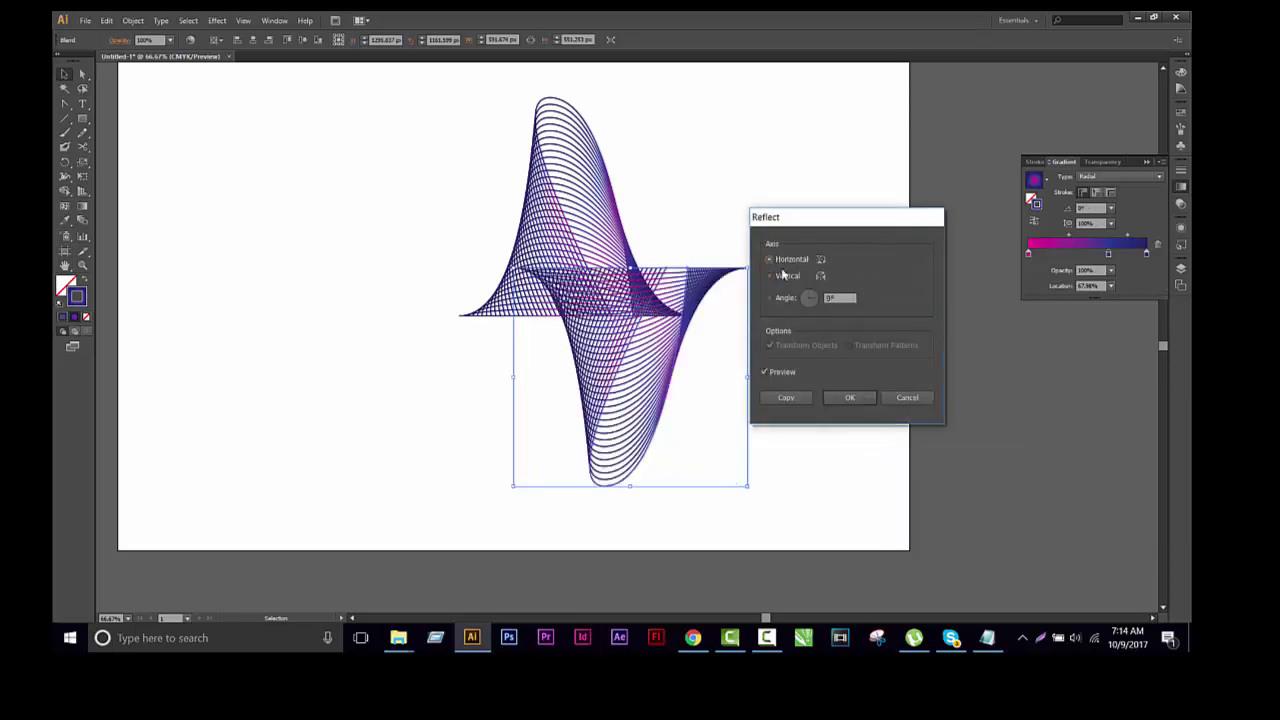
{"action": "left_click", "coordinate": [845, 396]}
{"action": "left_click_drag", "start_coordinate": [693, 330], "coordinate": [651, 335]}
{"action": "left_click", "coordinate": [755, 388]}
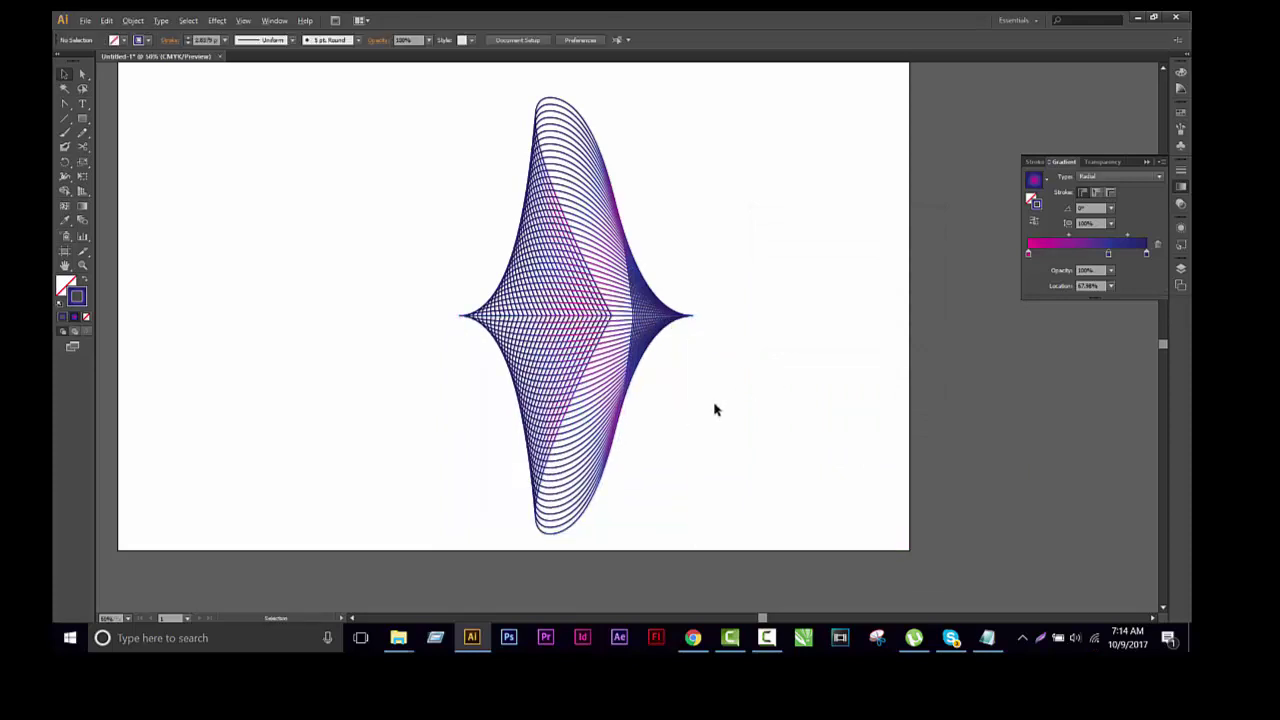
{"action": "scroll", "coordinate": [715, 409], "scroll_direction": "down", "scroll_amount": 2}
Step: Shift the shape left and stretch the upper half's right and left tips outward
{"action": "left_click_drag", "start_coordinate": [625, 377], "coordinate": [566, 325]}
{"action": "left_click", "coordinate": [657, 337]}
{"action": "key", "text": "a"}
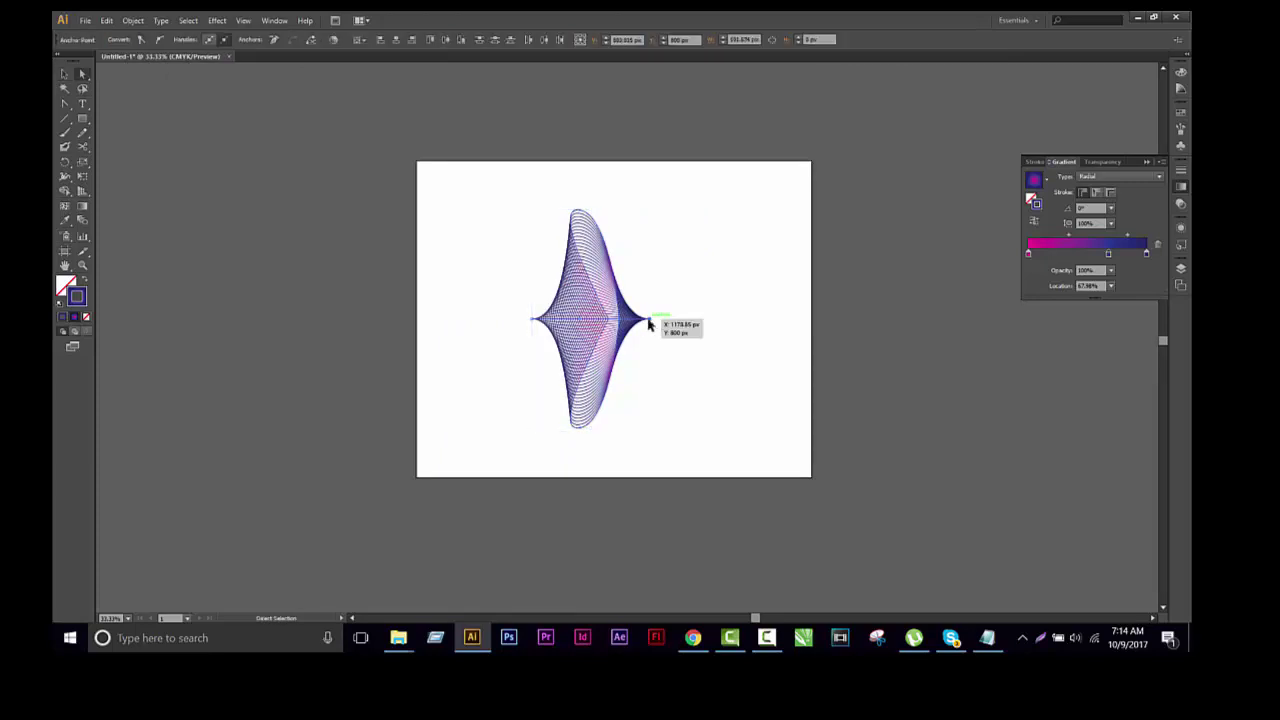
{"action": "left_click_drag", "start_coordinate": [648, 323], "coordinate": [760, 320]}
{"action": "left_click", "coordinate": [703, 360]}
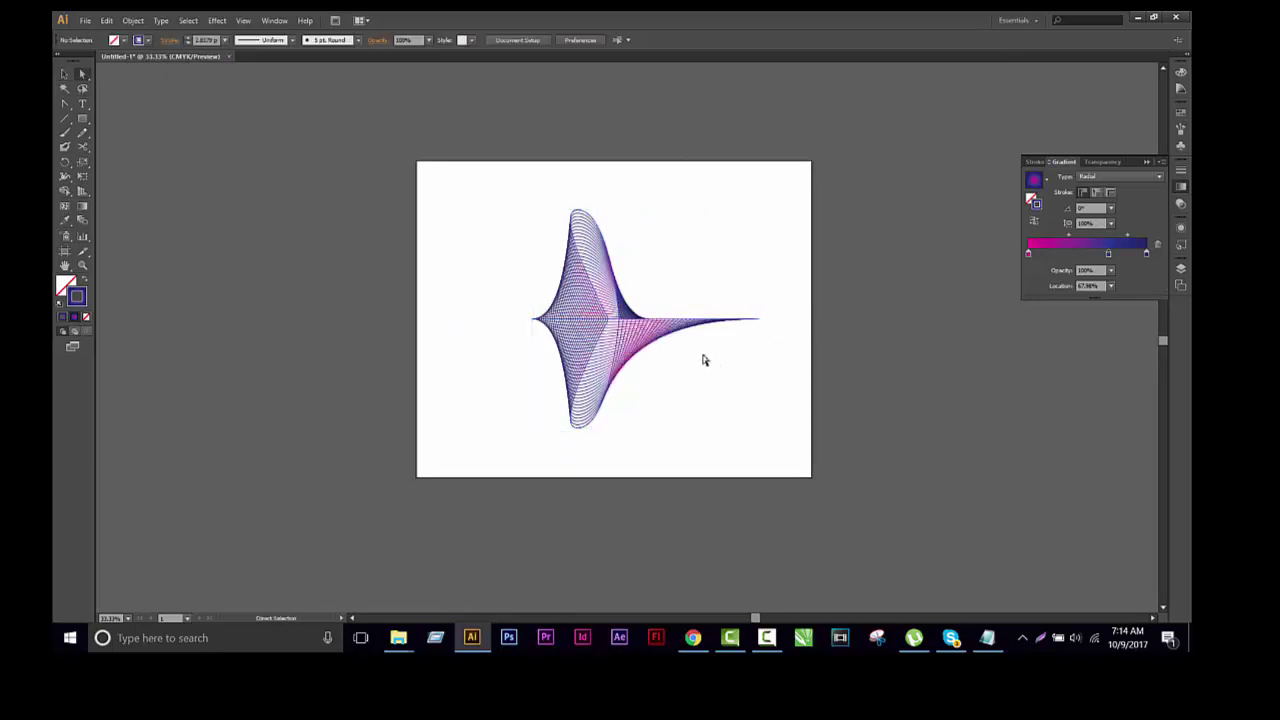
{"action": "scroll", "coordinate": [660, 334], "scroll_direction": "up", "scroll_amount": 1}
{"action": "left_click", "coordinate": [470, 316]}
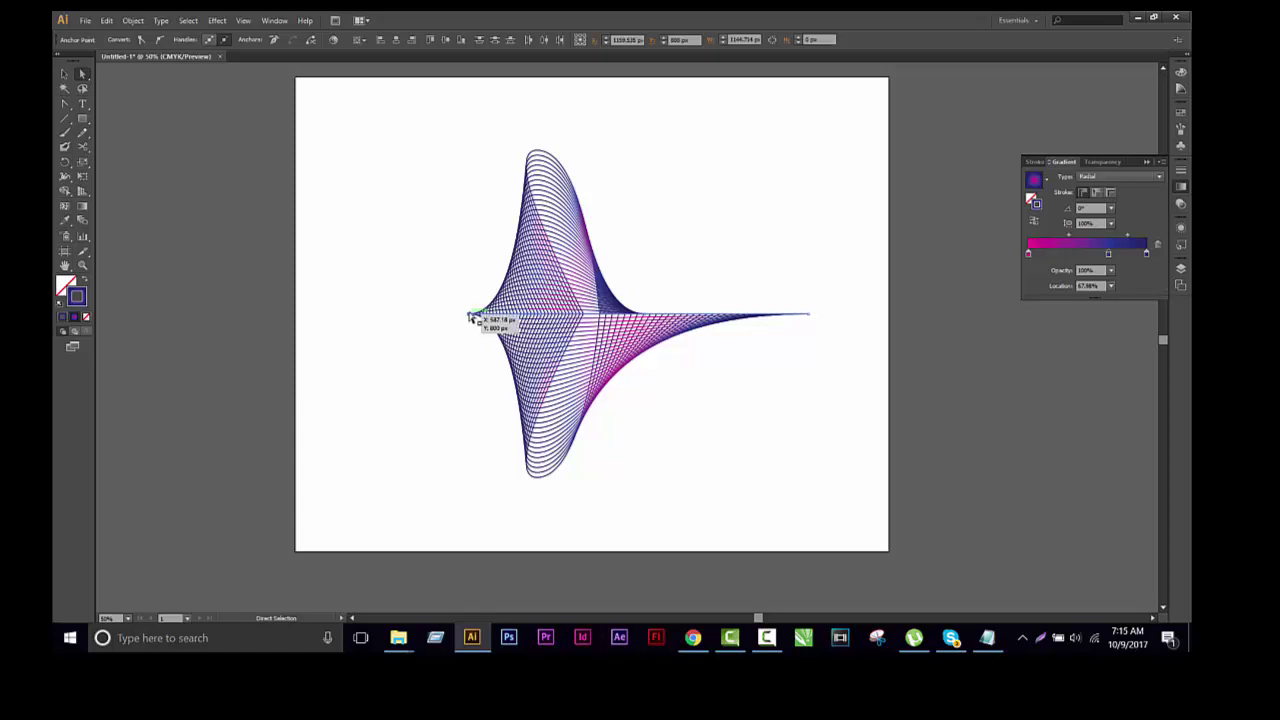
{"action": "left_click_drag", "start_coordinate": [470, 316], "coordinate": [345, 314]}
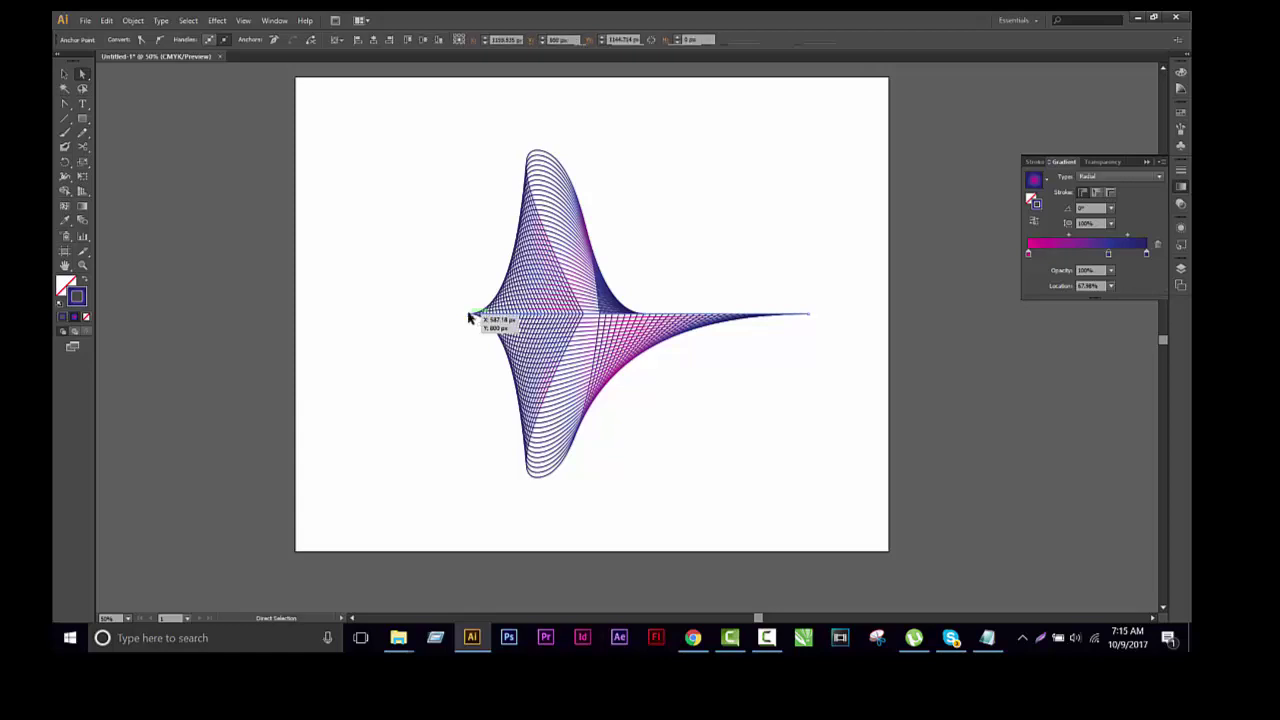
{"action": "left_click", "coordinate": [406, 429]}
Step: Stretch the lower half's right and left tips outward to match the upper half
{"action": "scroll", "coordinate": [697, 437], "scroll_direction": "down", "scroll_amount": 1}
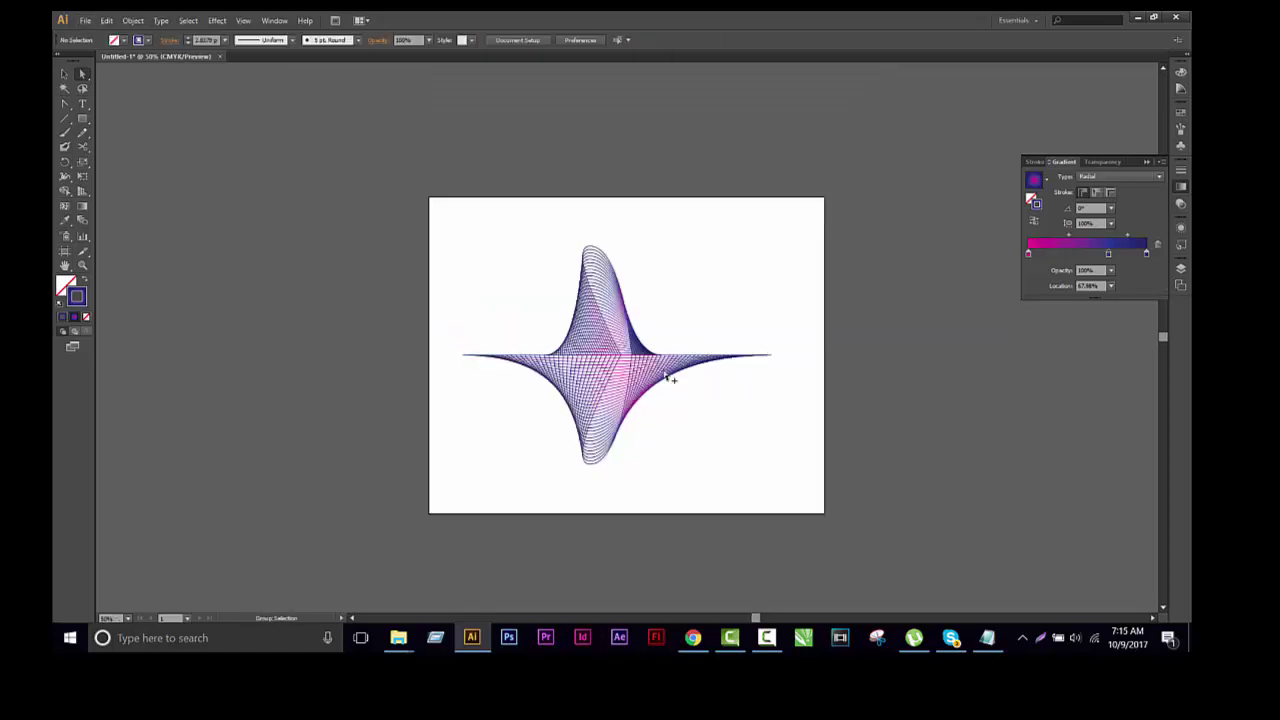
{"action": "scroll", "coordinate": [670, 378], "scroll_direction": "up", "scroll_amount": 1}
{"action": "left_click", "coordinate": [660, 340]}
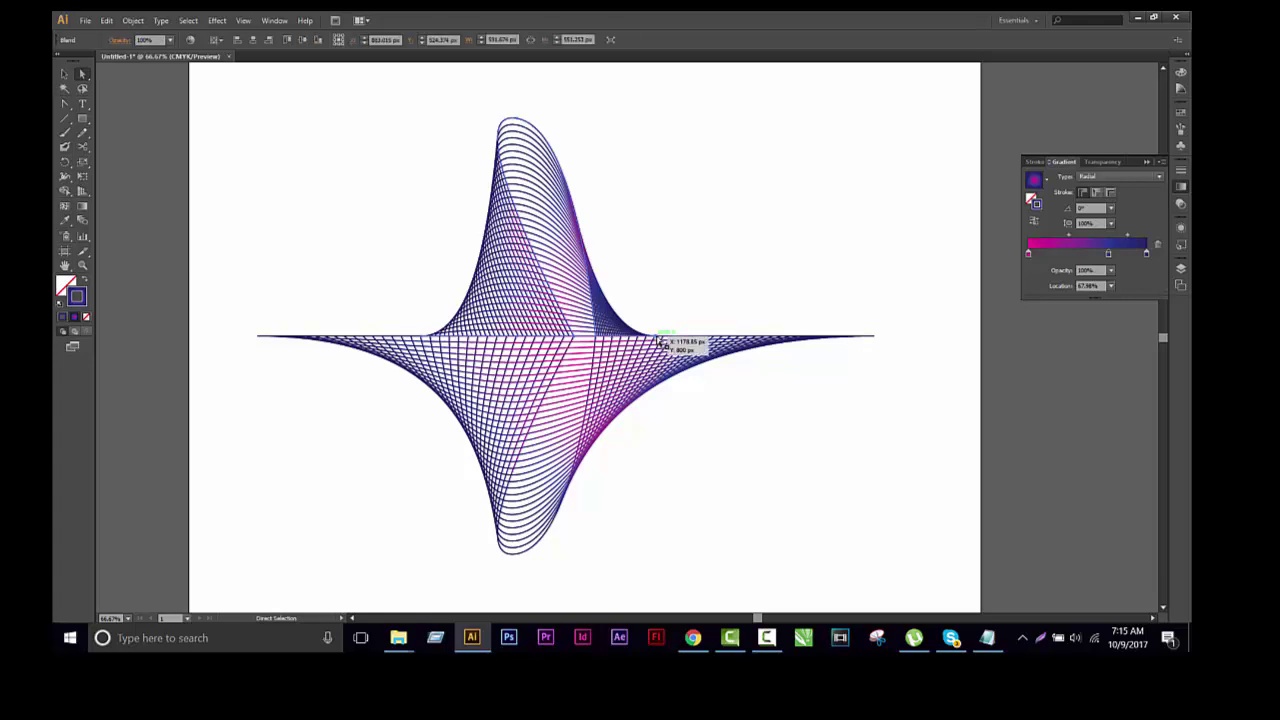
{"action": "left_click_drag", "start_coordinate": [660, 340], "coordinate": [875, 345]}
{"action": "left_click", "coordinate": [427, 338]}
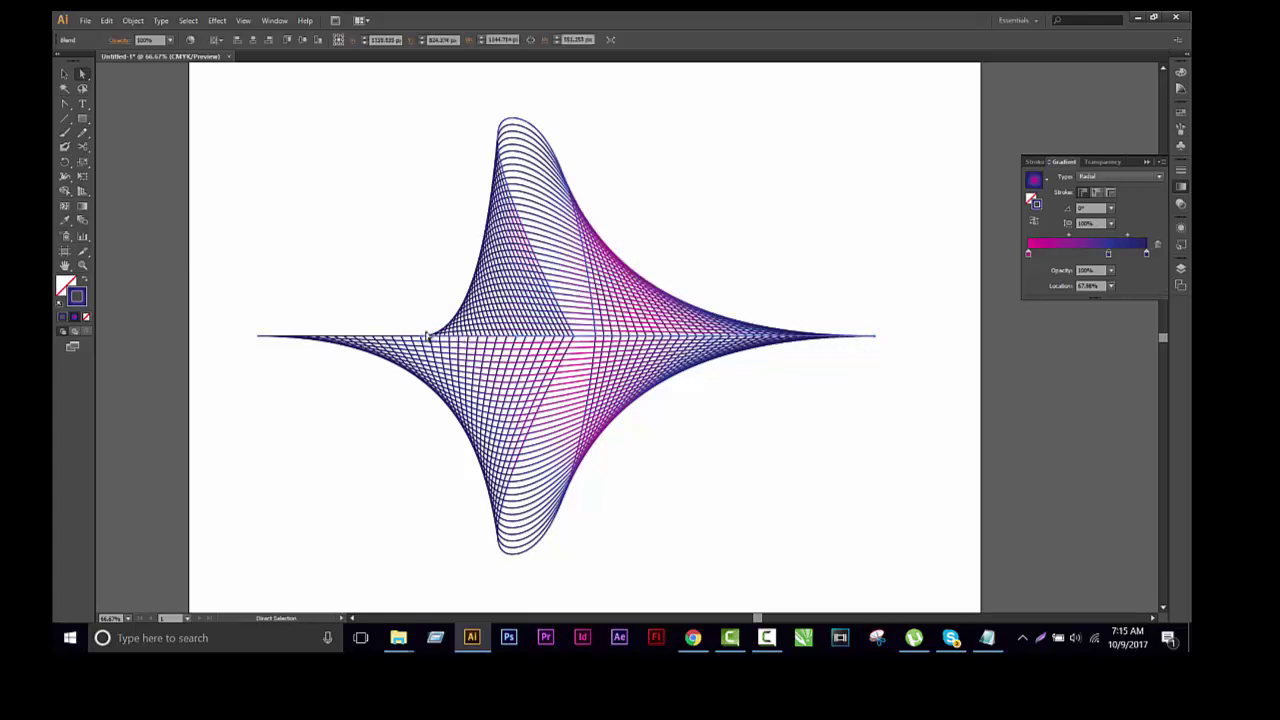
{"action": "left_click_drag", "start_coordinate": [427, 338], "coordinate": [259, 341]}
{"action": "left_click", "coordinate": [737, 263]}
{"action": "scroll", "coordinate": [746, 349], "scroll_direction": "up", "scroll_amount": 3}
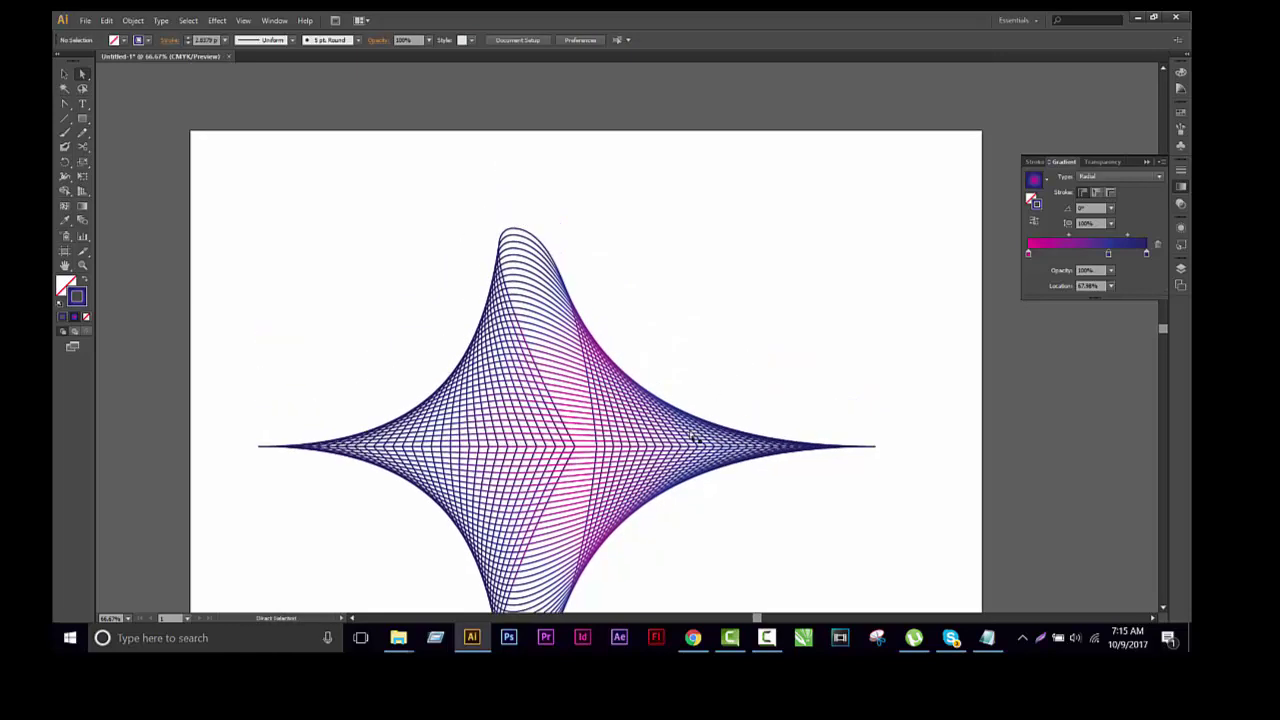
{"action": "scroll", "coordinate": [791, 517], "scroll_direction": "down", "scroll_amount": 5}
Step: Reposition the star on the artboard and select its upper half
{"action": "key", "text": "v"}
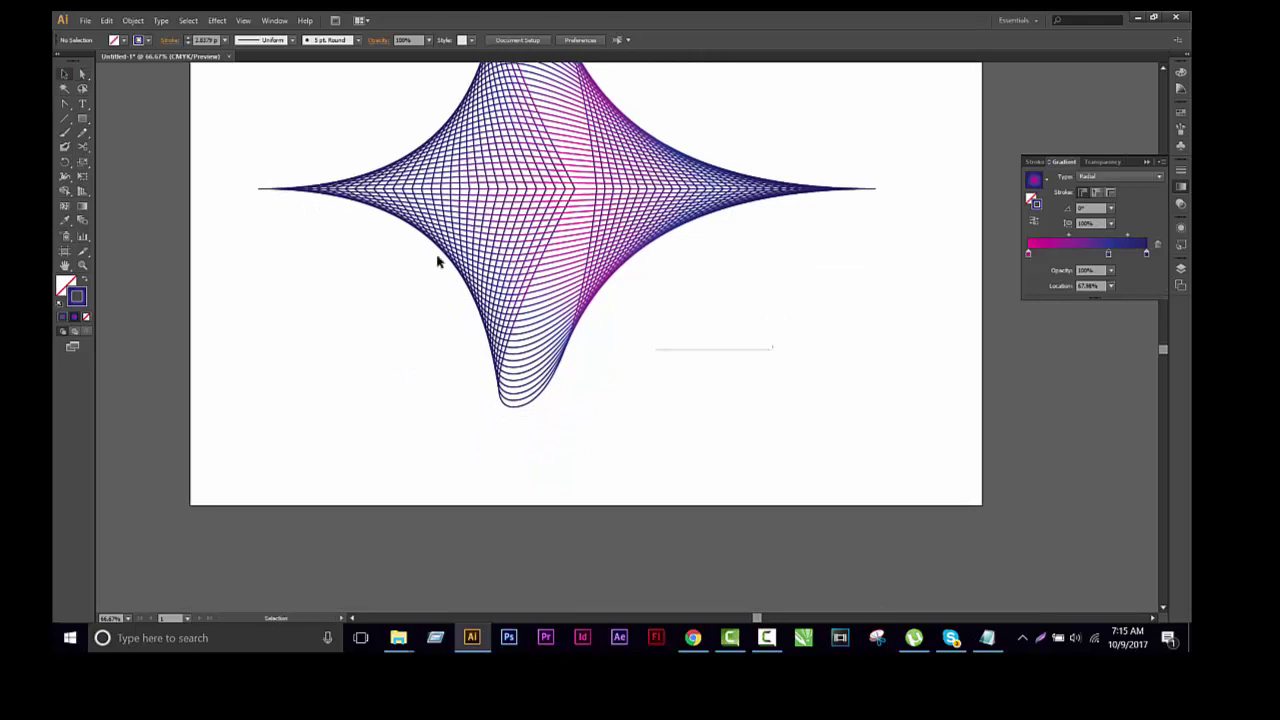
{"action": "left_click", "coordinate": [562, 157]}
{"action": "left_click_drag", "start_coordinate": [562, 157], "coordinate": [590, 235]}
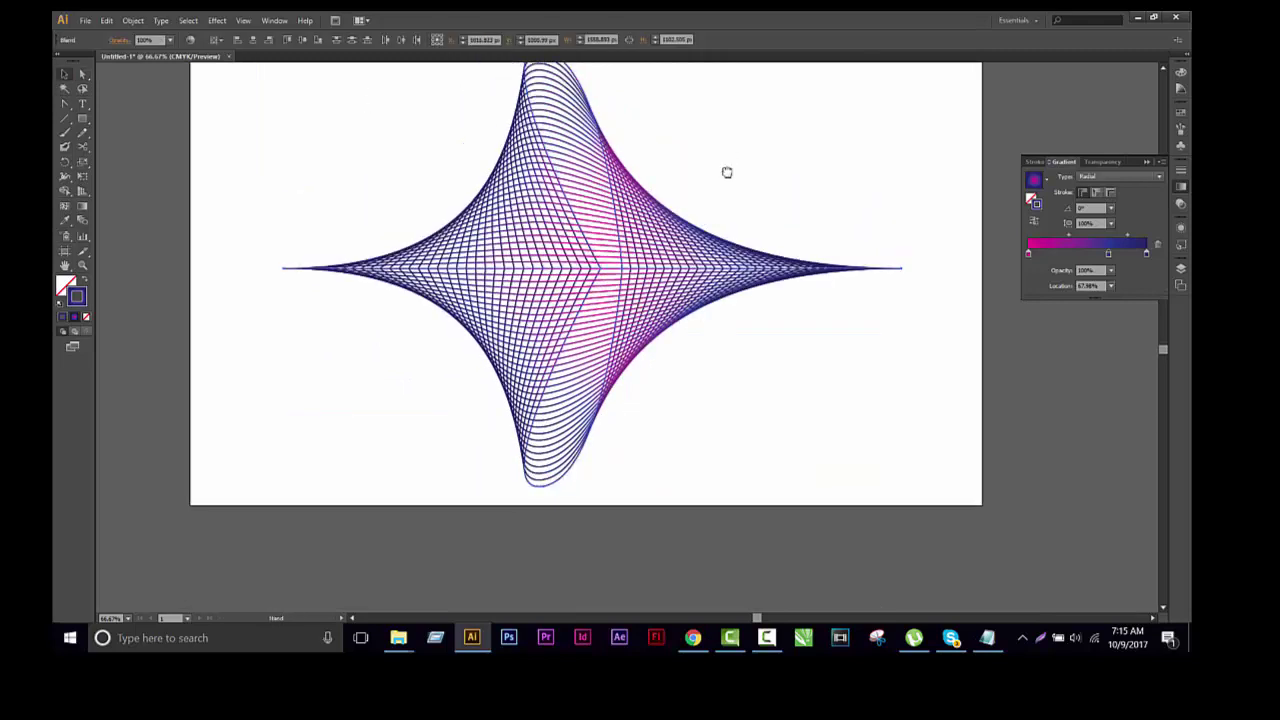
{"action": "scroll", "coordinate": [726, 171], "scroll_direction": "up", "scroll_amount": 3}
{"action": "left_click", "coordinate": [657, 201]}
{"action": "scroll", "coordinate": [677, 243], "scroll_direction": "up", "scroll_amount": 3}
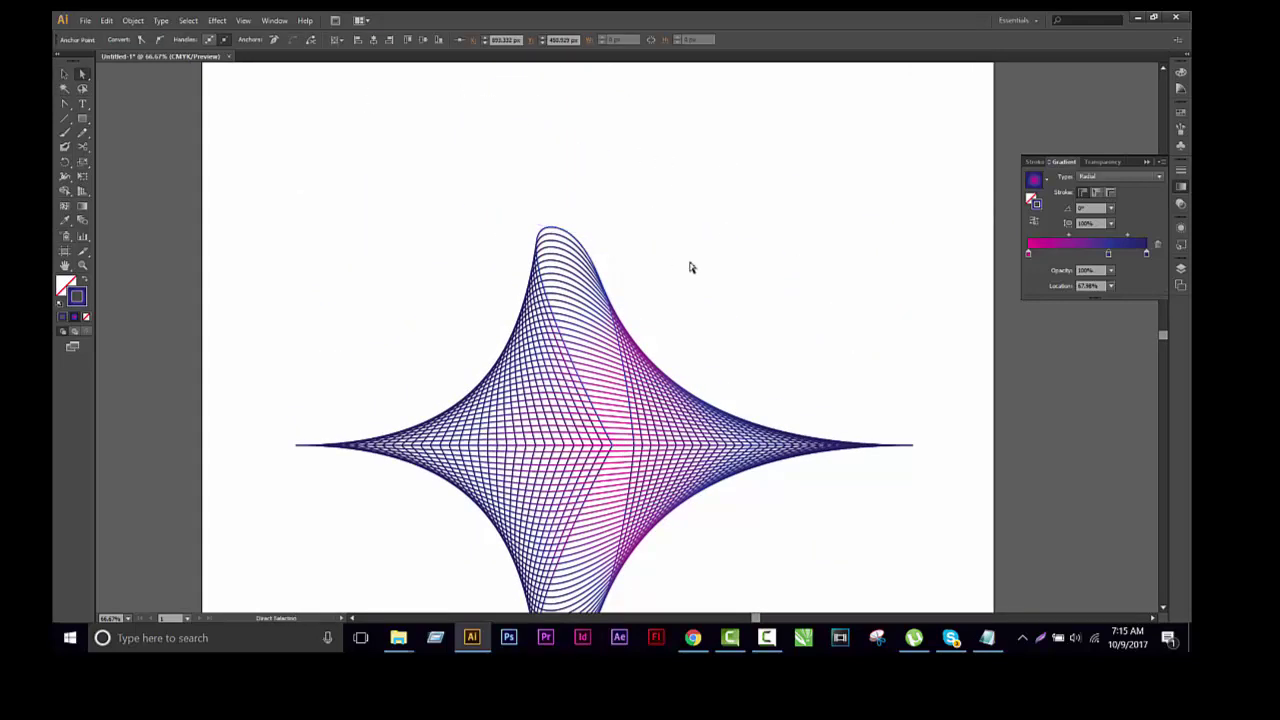
{"action": "left_click", "coordinate": [549, 233]}
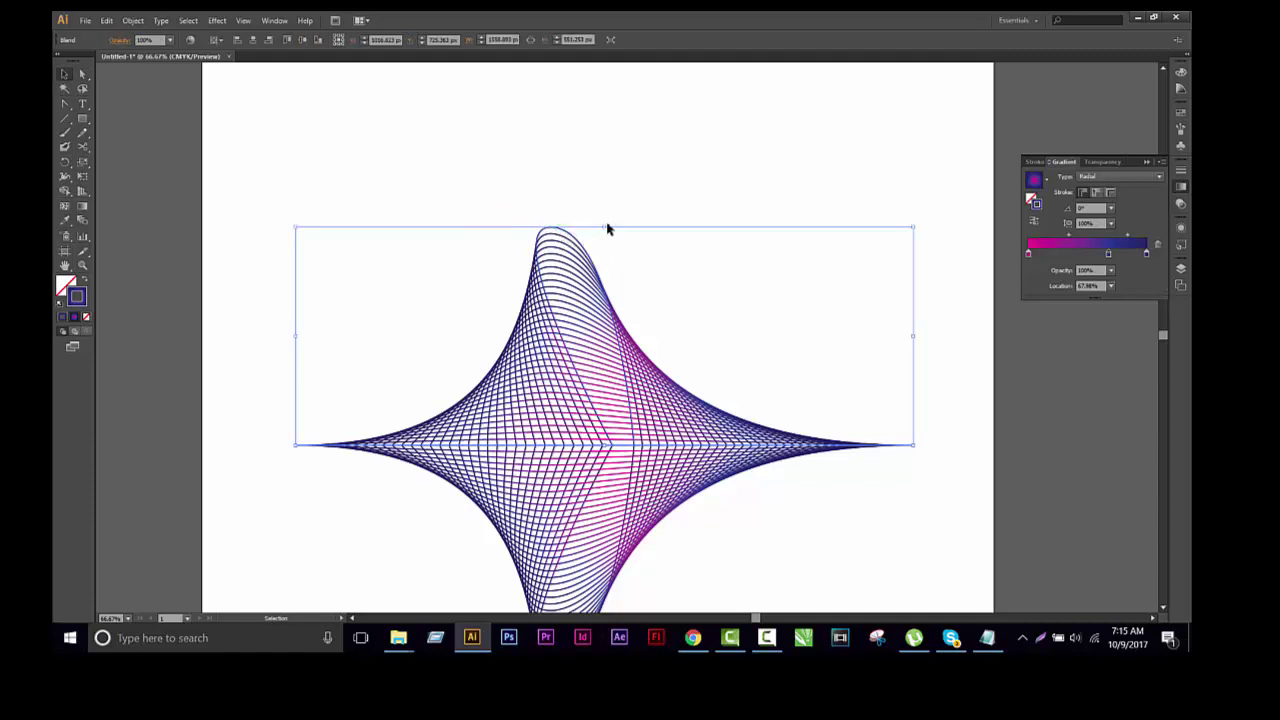
Step: Raise the upper half about 80 px and pull its top peak higher
{"action": "mouse_move", "coordinate": [560, 230]}
{"action": "left_mouse_down"}
{"action": "mouse_move", "coordinate": [568, 152]}
{"action": "mouse_move", "coordinate": [569, 213]}
{"action": "mouse_move", "coordinate": [553, 92]}
{"action": "left_mouse_up"}
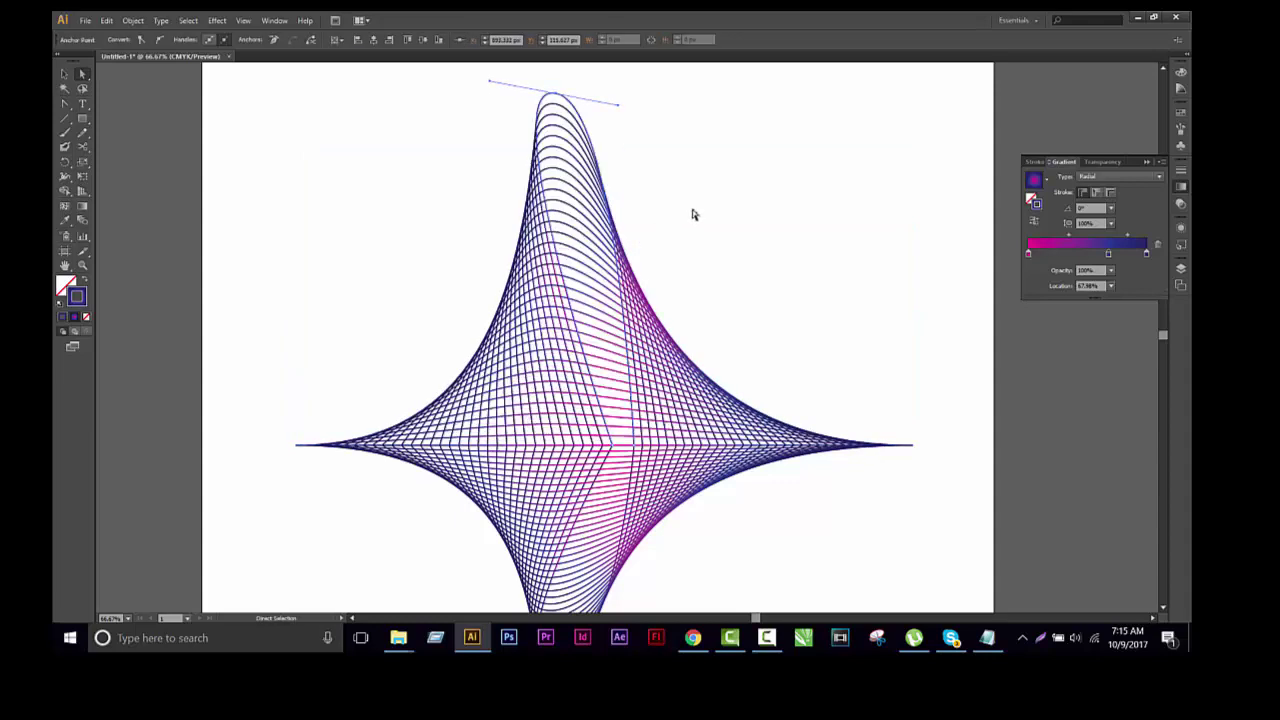
{"action": "scroll", "coordinate": [700, 240], "scroll_direction": "up", "scroll_amount": 3}
{"action": "left_click_drag", "start_coordinate": [567, 185], "coordinate": [561, 144]}
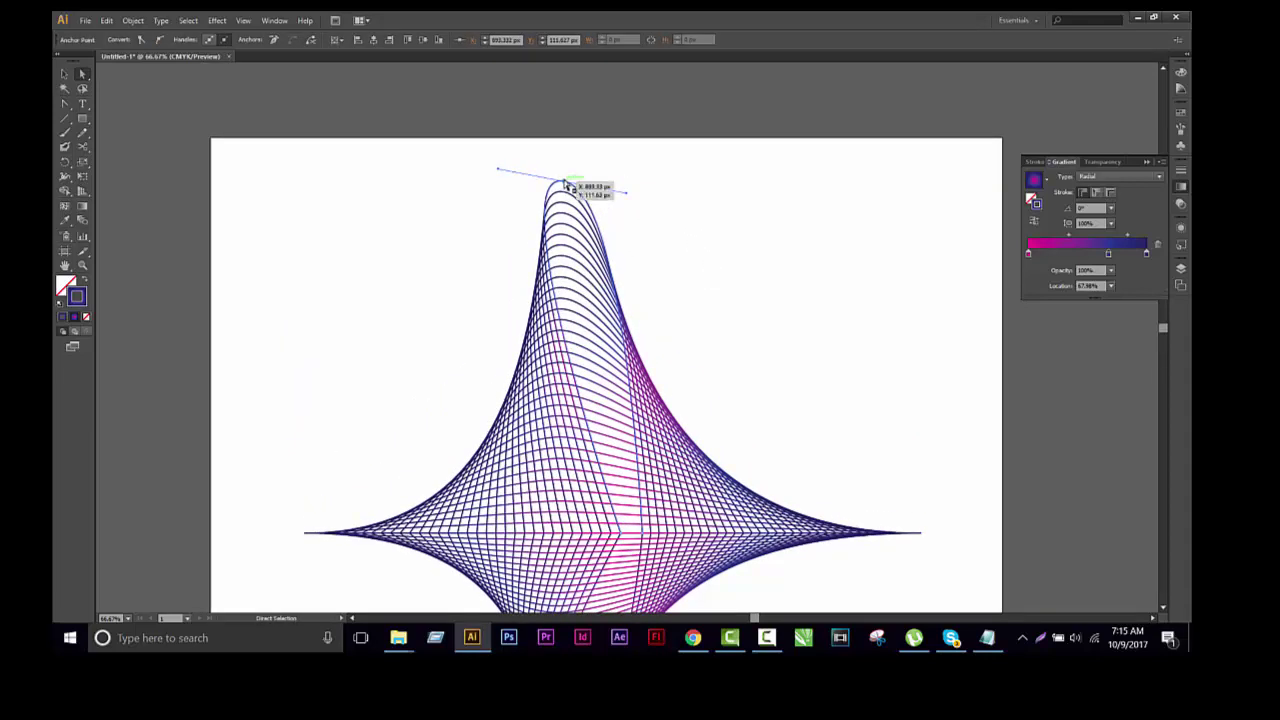
{"action": "left_click", "coordinate": [762, 270]}
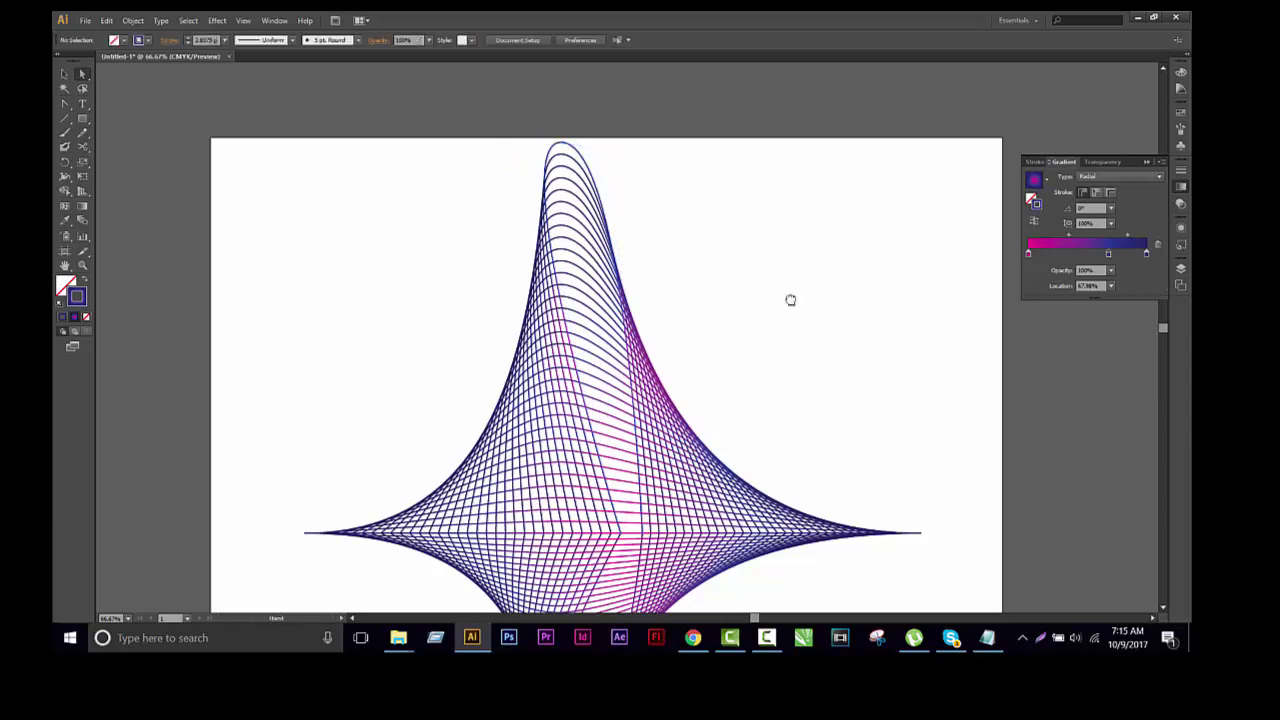
{"action": "scroll", "coordinate": [785, 285], "scroll_direction": "down", "scroll_amount": 3}
{"action": "scroll", "coordinate": [778, 310], "scroll_direction": "up", "scroll_amount": 1}
{"action": "scroll", "coordinate": [762, 342], "scroll_direction": "down", "scroll_amount": 2, "text": "alt"}
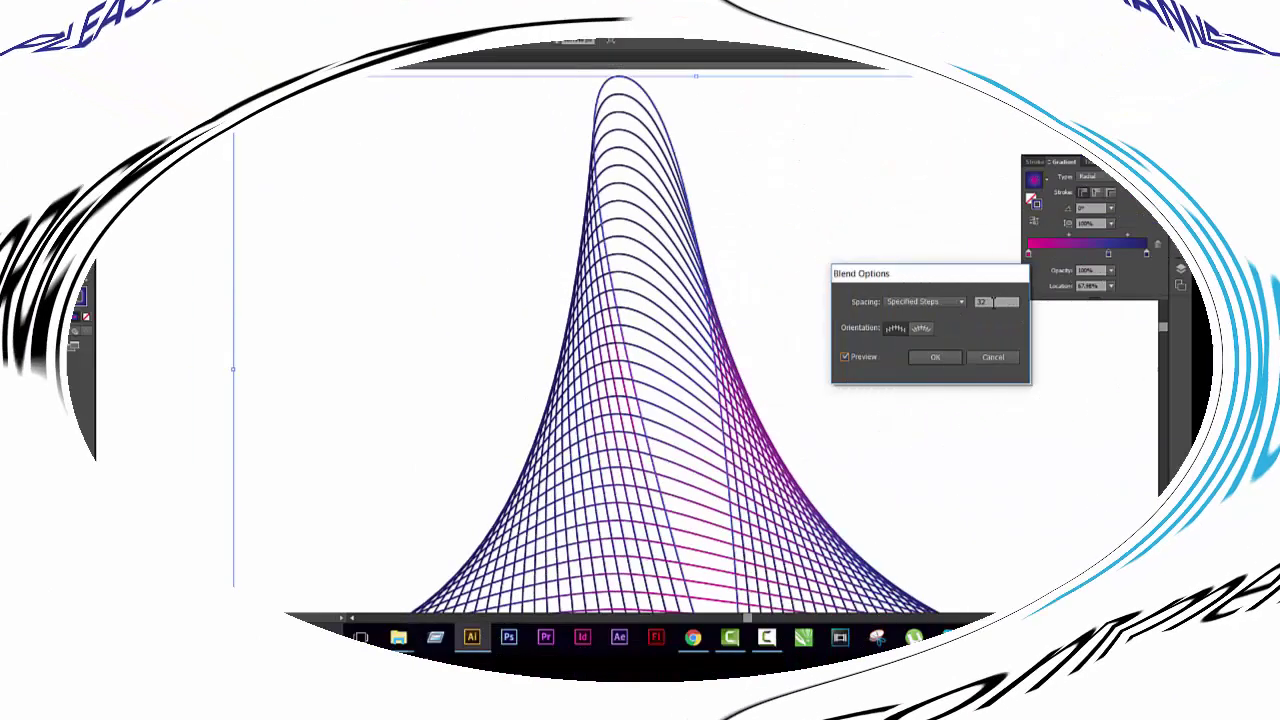
Step: Set the blend to 42 steps and zoom out to view the whole star
{"action": "type", "text": "42"}
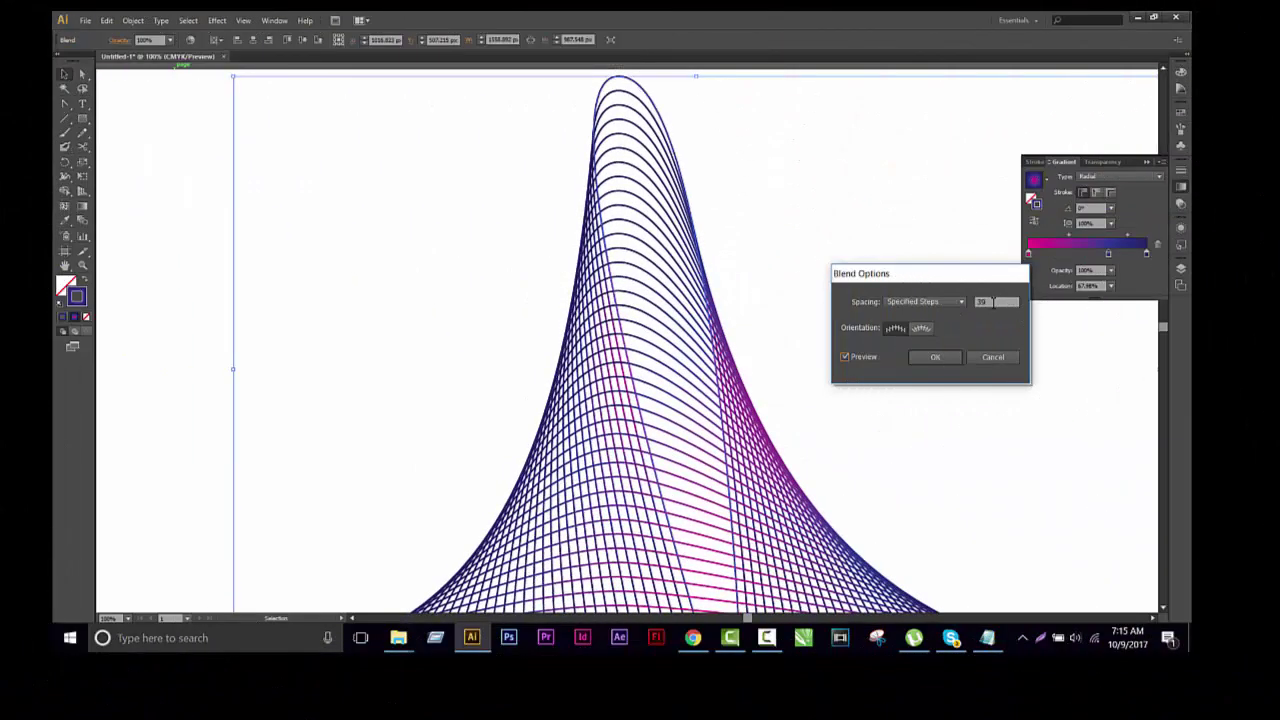
{"action": "left_click", "coordinate": [936, 358]}
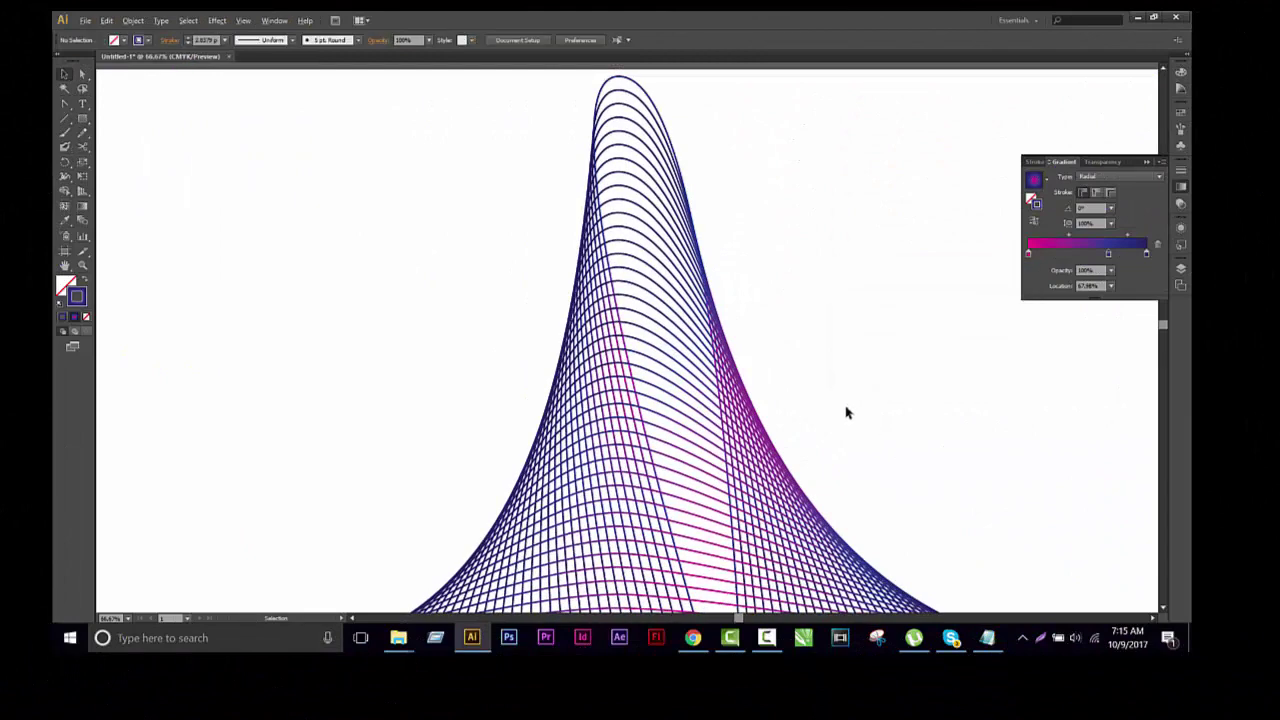
{"action": "key", "text": "ctrl+minus"}
{"action": "left_click_drag", "start_coordinate": [960, 451], "coordinate": [731, 251]}
Step: Draw a rectangle covering the whole artboard
{"action": "left_click", "coordinate": [491, 286]}
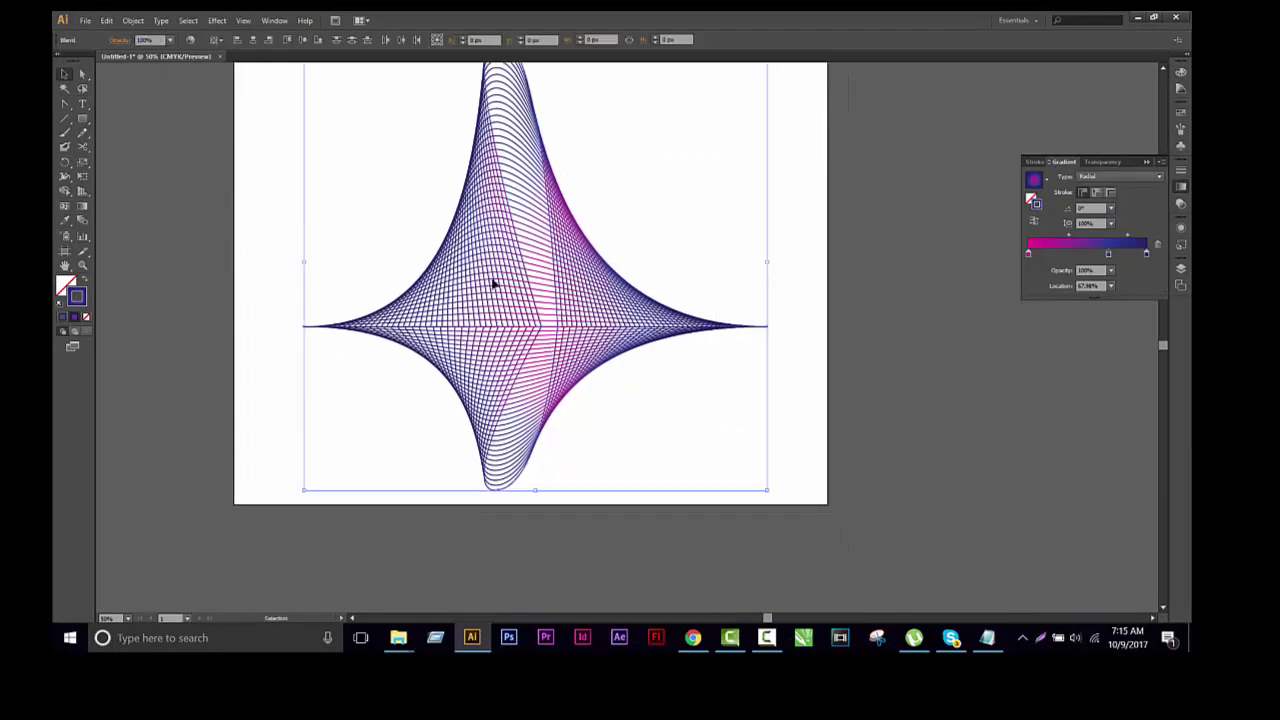
{"action": "left_click", "coordinate": [647, 230]}
{"action": "scroll", "coordinate": [214, 268], "scroll_direction": "down", "scroll_amount": 1, "text": "alt"}
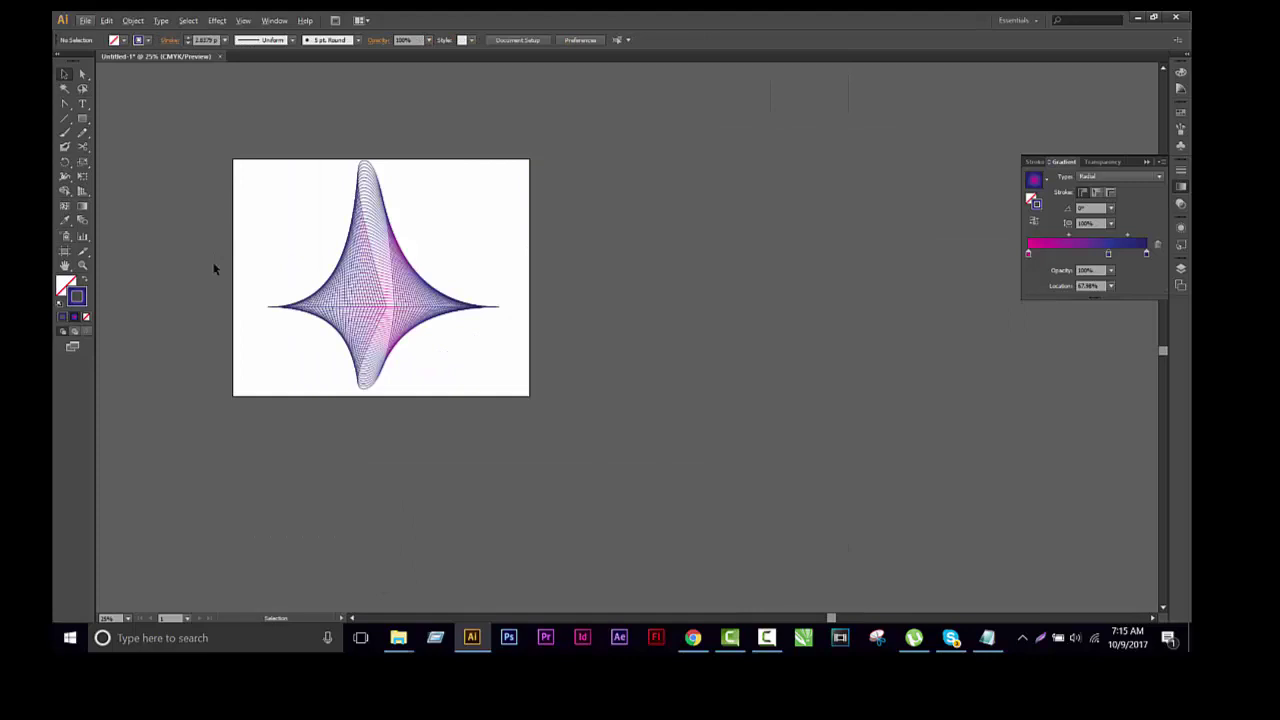
{"action": "left_click", "coordinate": [67, 286]}
{"action": "left_click", "coordinate": [83, 118]}
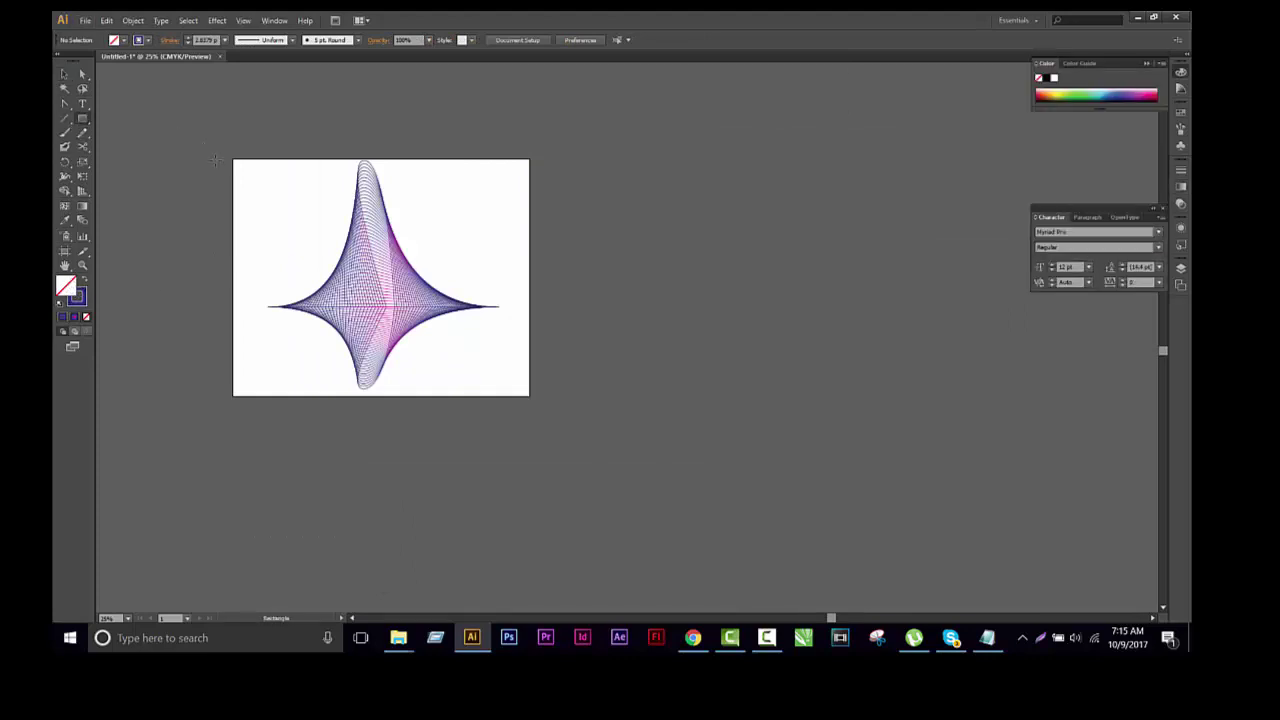
{"action": "left_click_drag", "start_coordinate": [234, 162], "coordinate": [530, 397]}
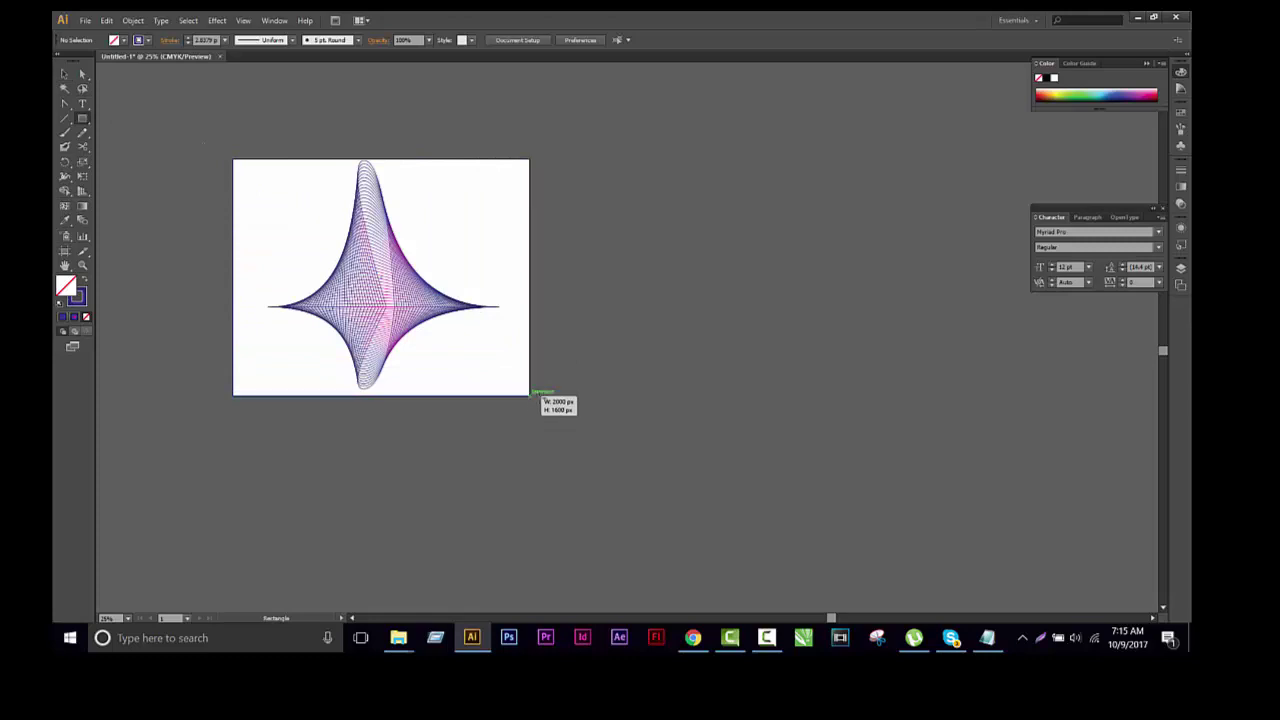
{"action": "left_click_drag", "start_coordinate": [530, 397], "coordinate": [530, 396]}
Step: Fill the rectangle black and send it behind the star
{"action": "left_click", "coordinate": [118, 41]}
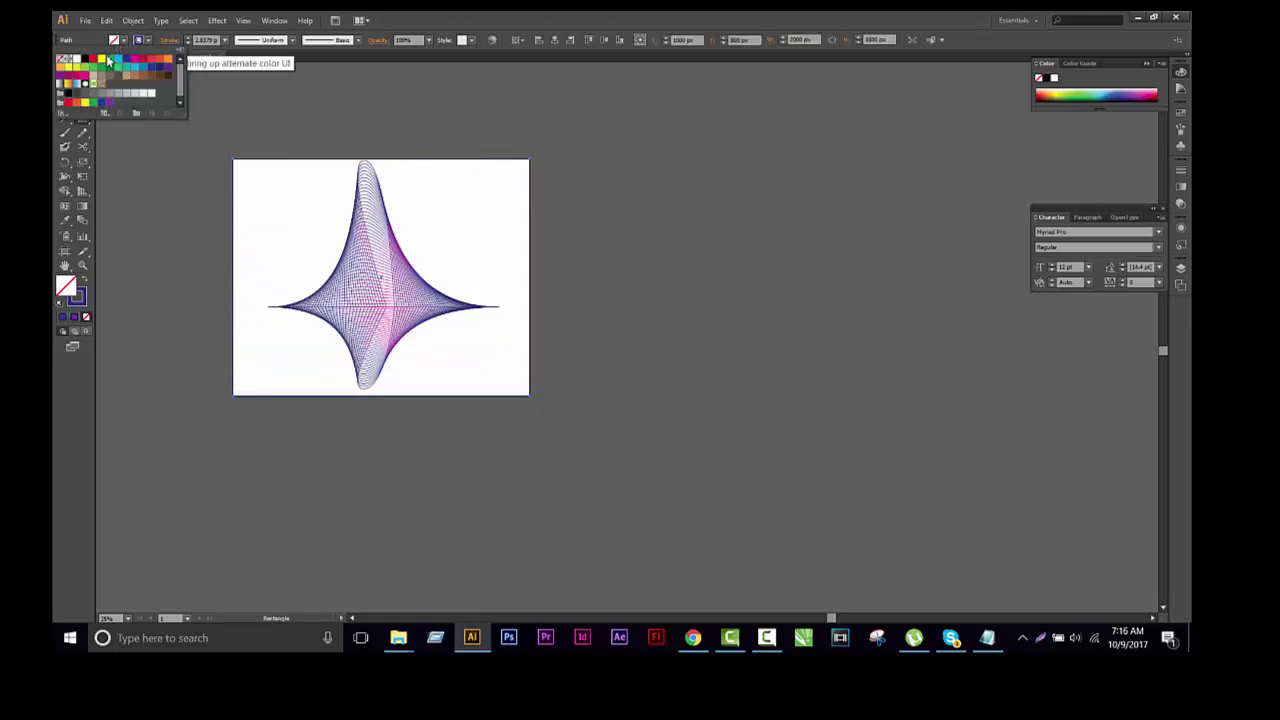
{"action": "left_click", "coordinate": [70, 96]}
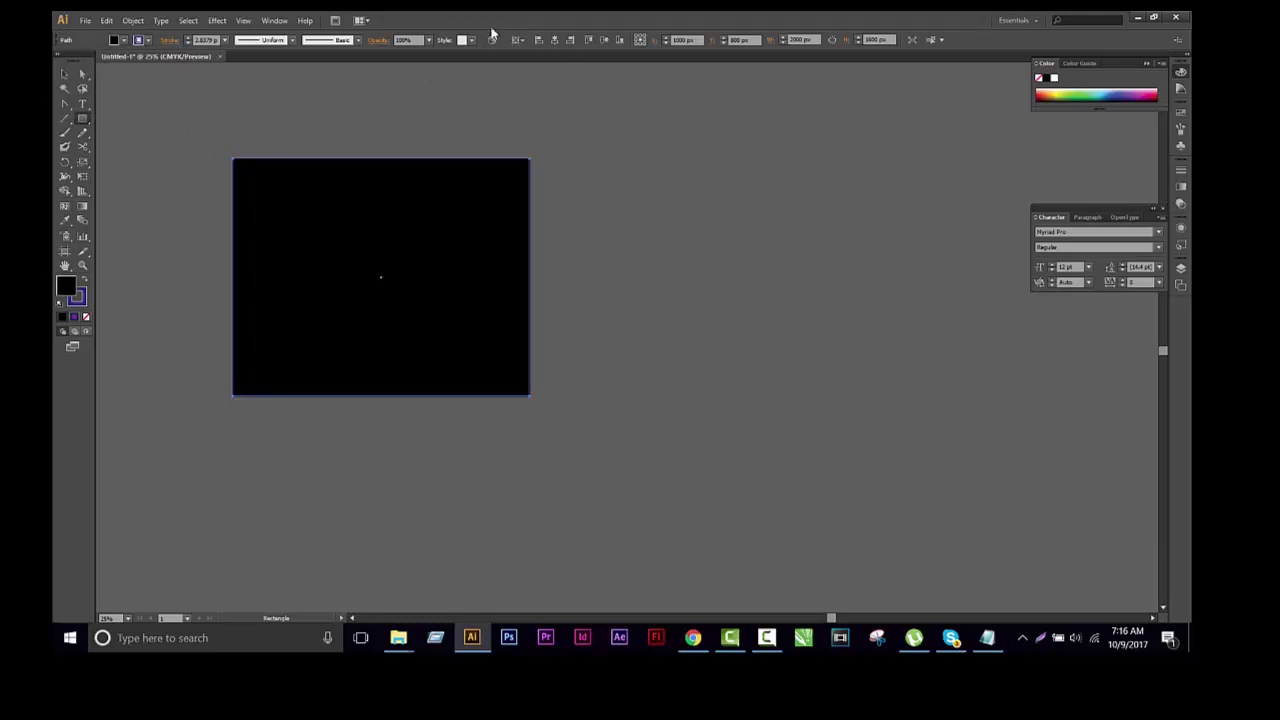
{"action": "right_click", "coordinate": [447, 191]}
{"action": "mouse_move", "coordinate": [483, 373]}
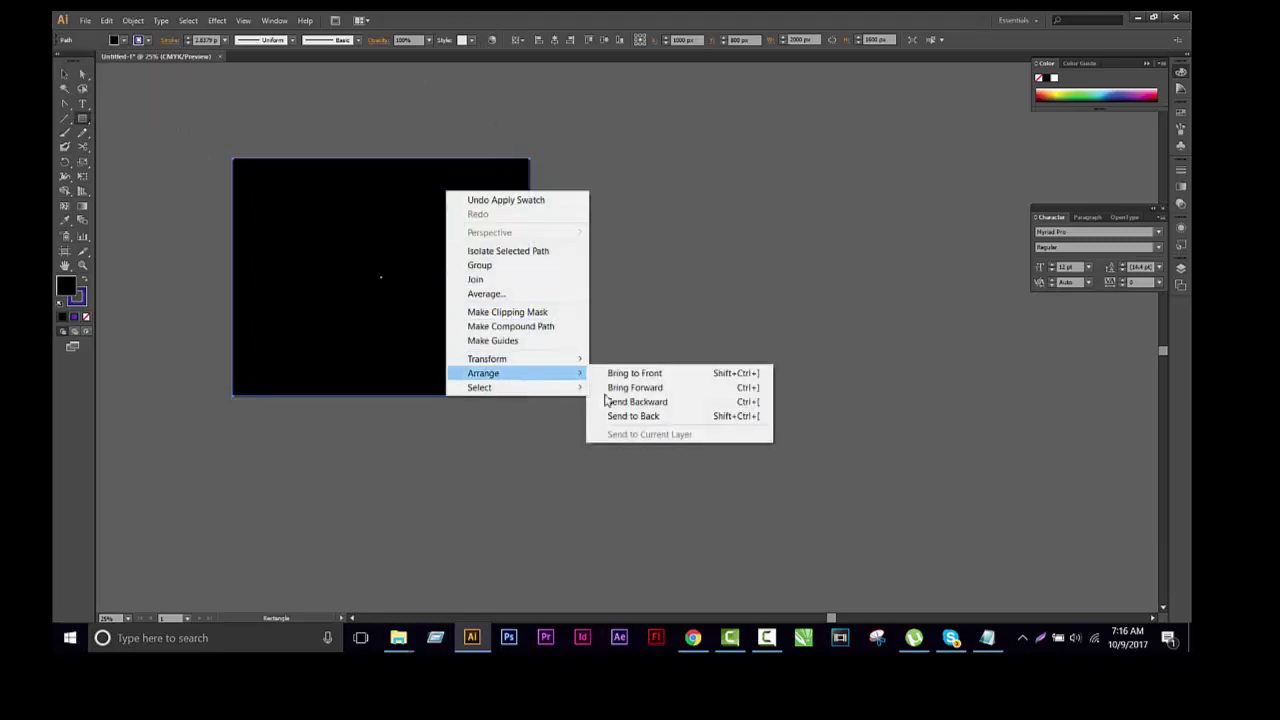
{"action": "left_click", "coordinate": [646, 416]}
{"action": "key", "text": "ctrl+shift+a"}
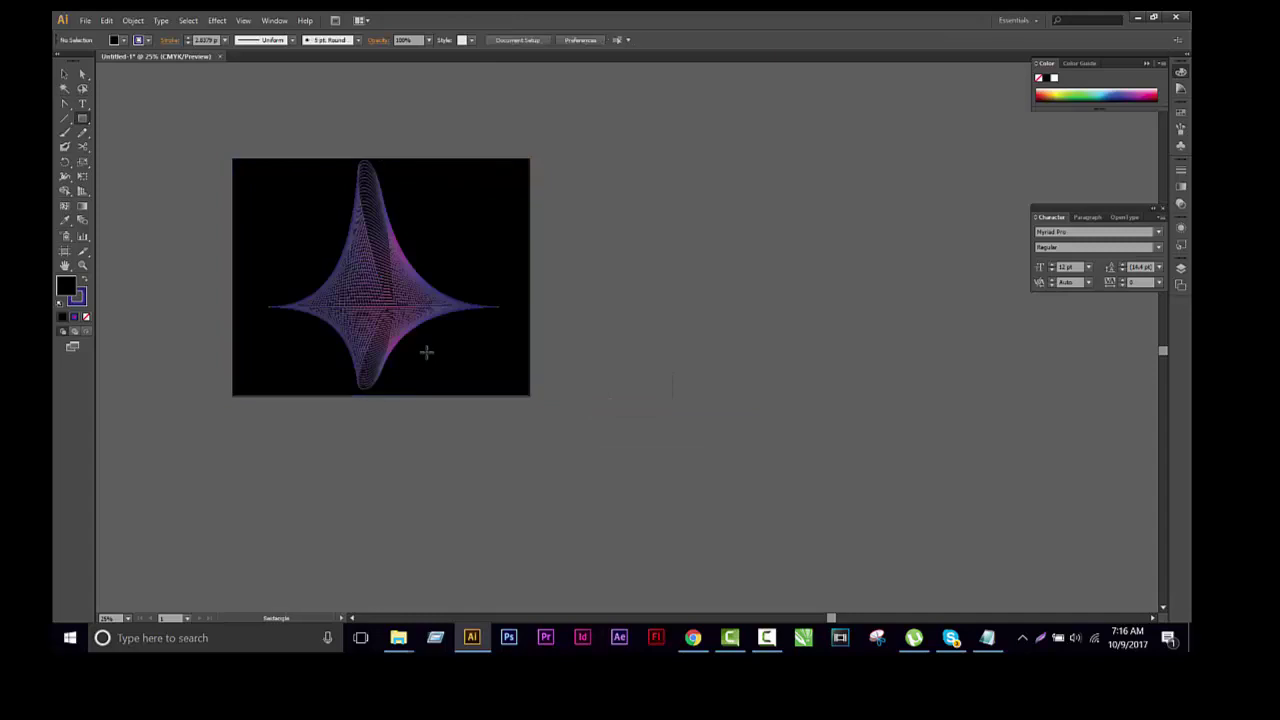
{"action": "key", "text": "v"}
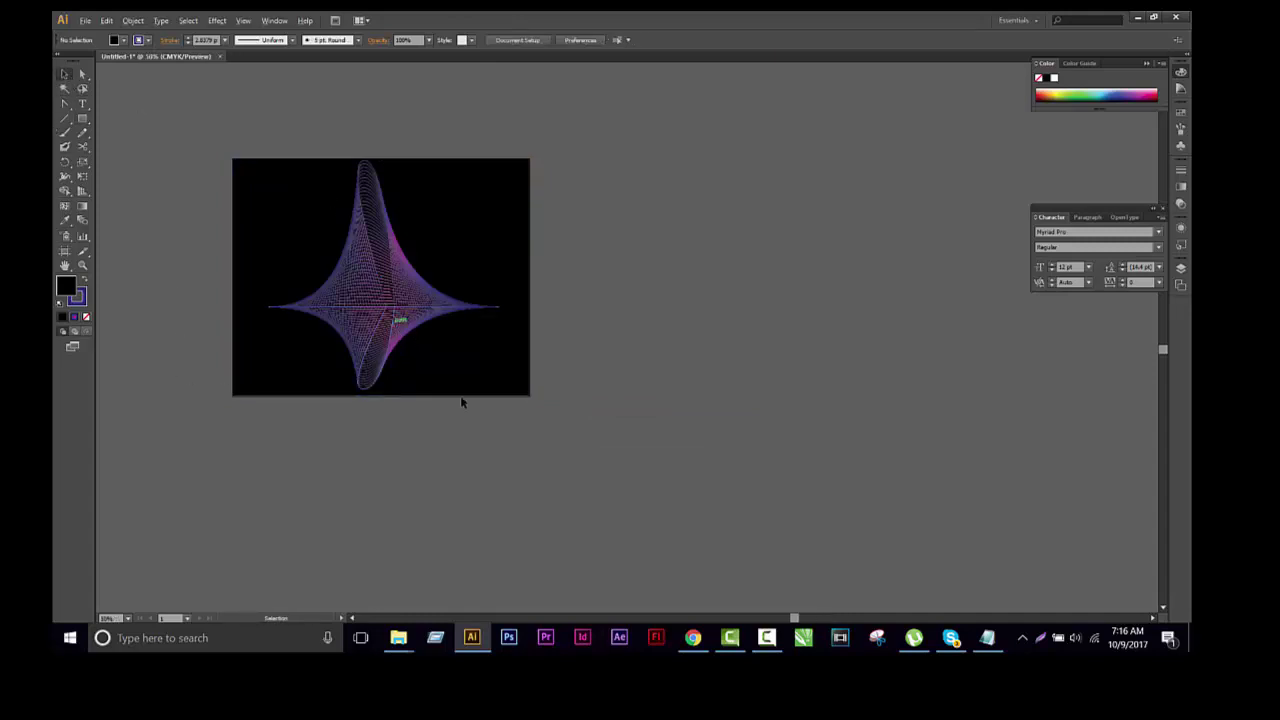
Step: Shrink the star and move it toward the artboard centre
{"action": "scroll", "coordinate": [465, 398], "scroll_direction": "up", "scroll_amount": 2}
{"action": "left_click", "coordinate": [435, 228]}
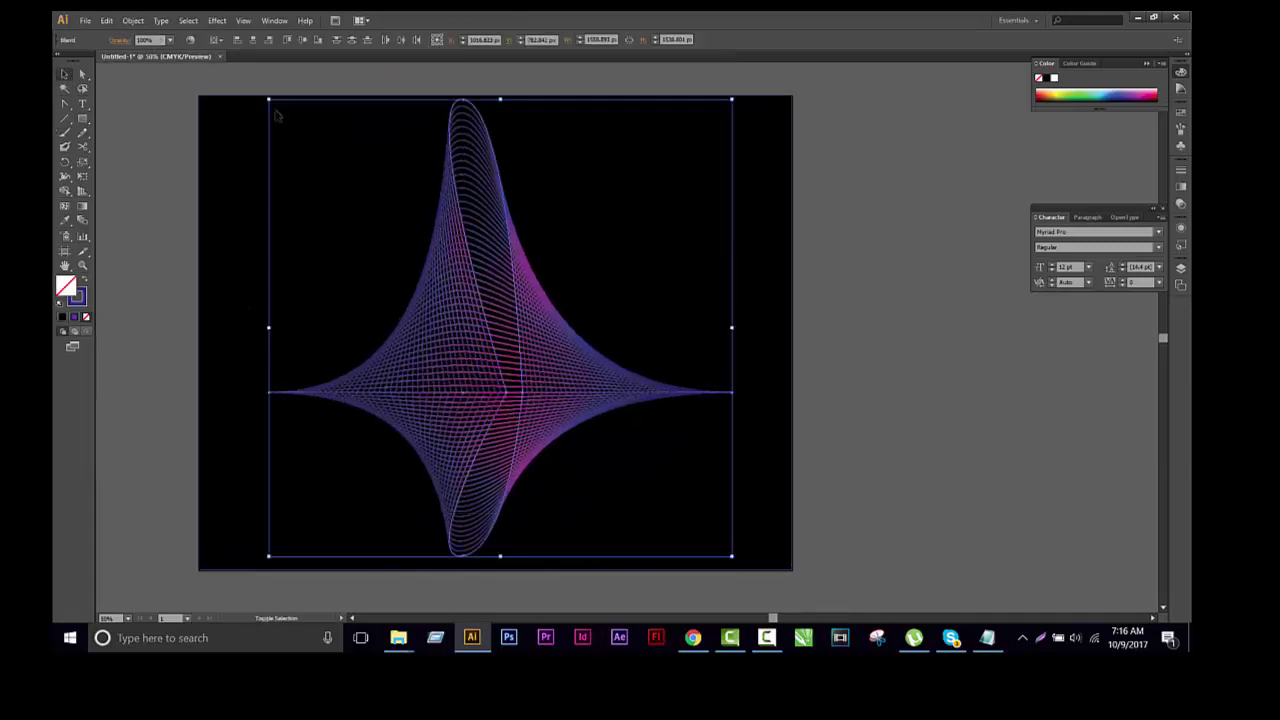
{"action": "left_click_drag", "start_coordinate": [276, 112], "coordinate": [364, 194]}
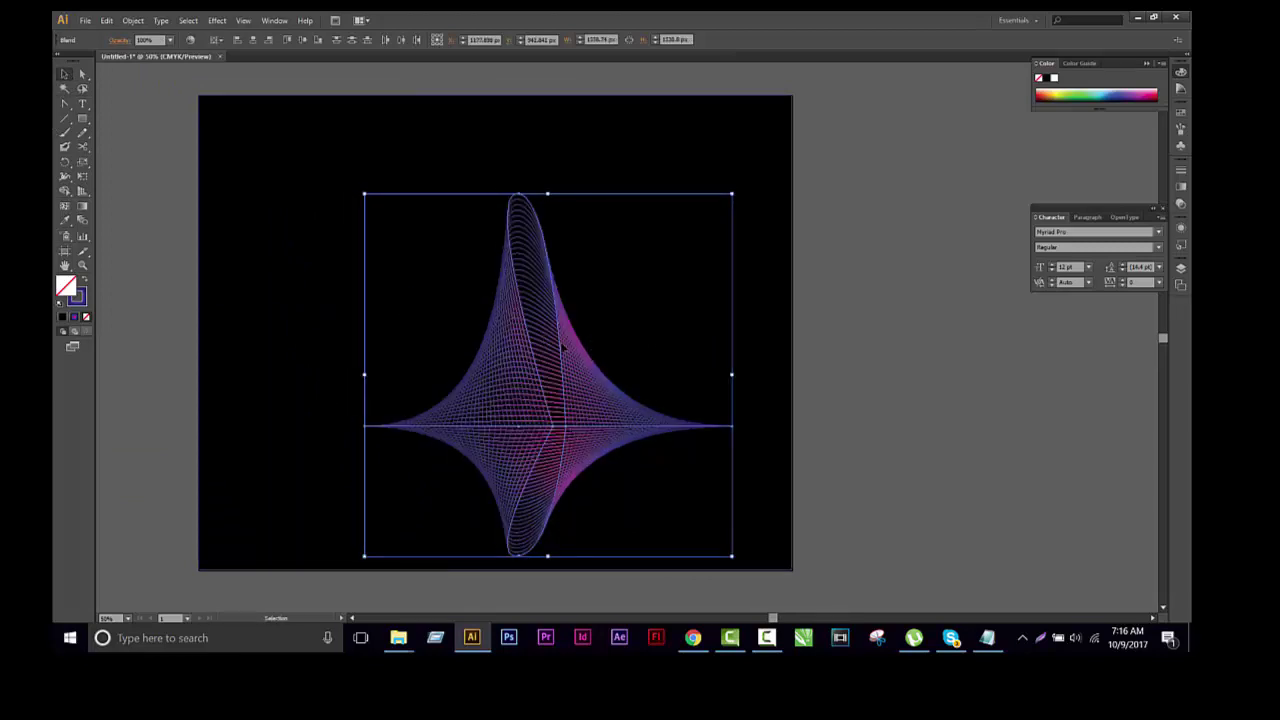
{"action": "left_click_drag", "start_coordinate": [563, 347], "coordinate": [553, 300]}
Step: Apply a linear gradient to the star's stroke and remove its middle stop
{"action": "left_click", "coordinate": [877, 335]}
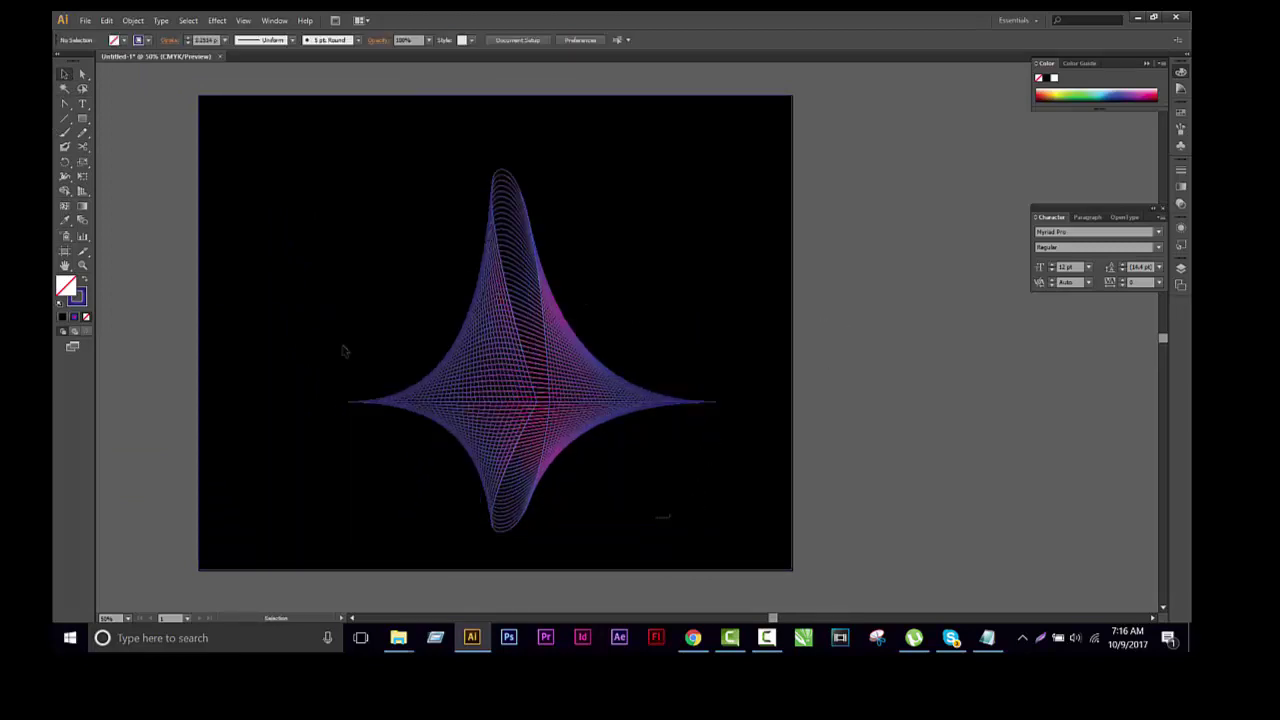
{"action": "left_click", "coordinate": [531, 237]}
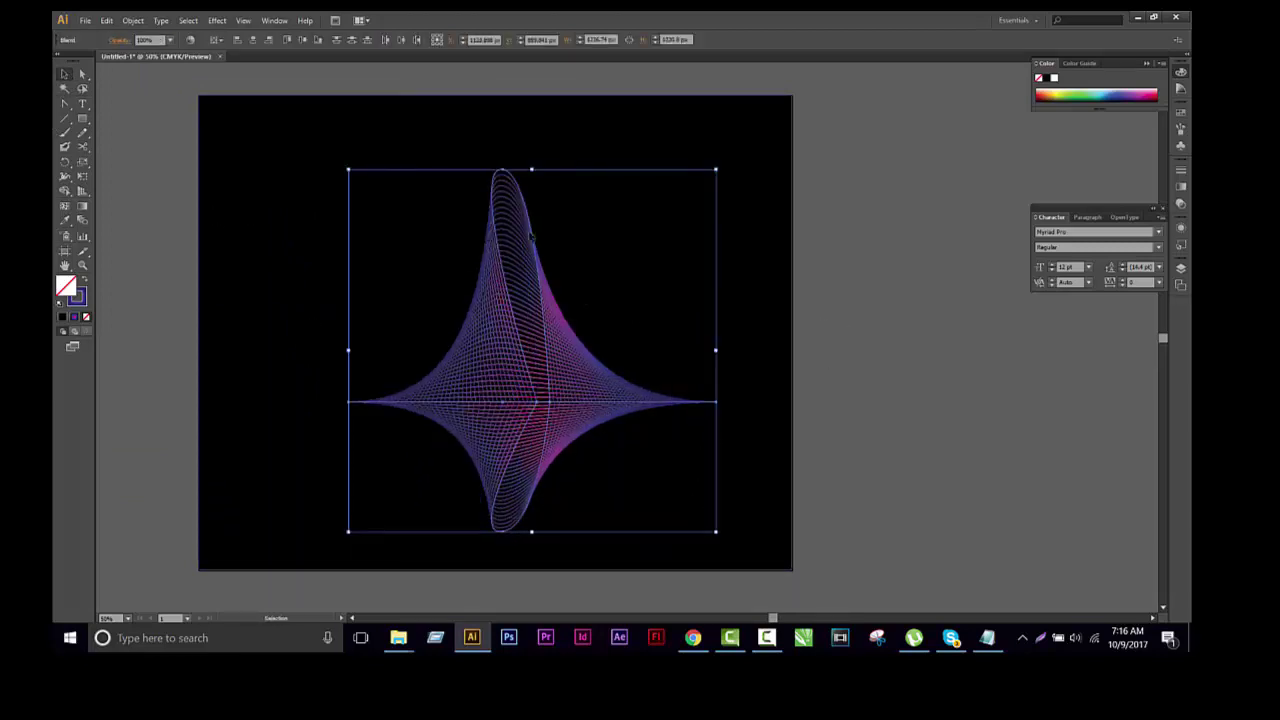
{"action": "left_click", "coordinate": [79, 303]}
{"action": "left_click", "coordinate": [1180, 188]}
{"action": "left_click", "coordinate": [1090, 178]}
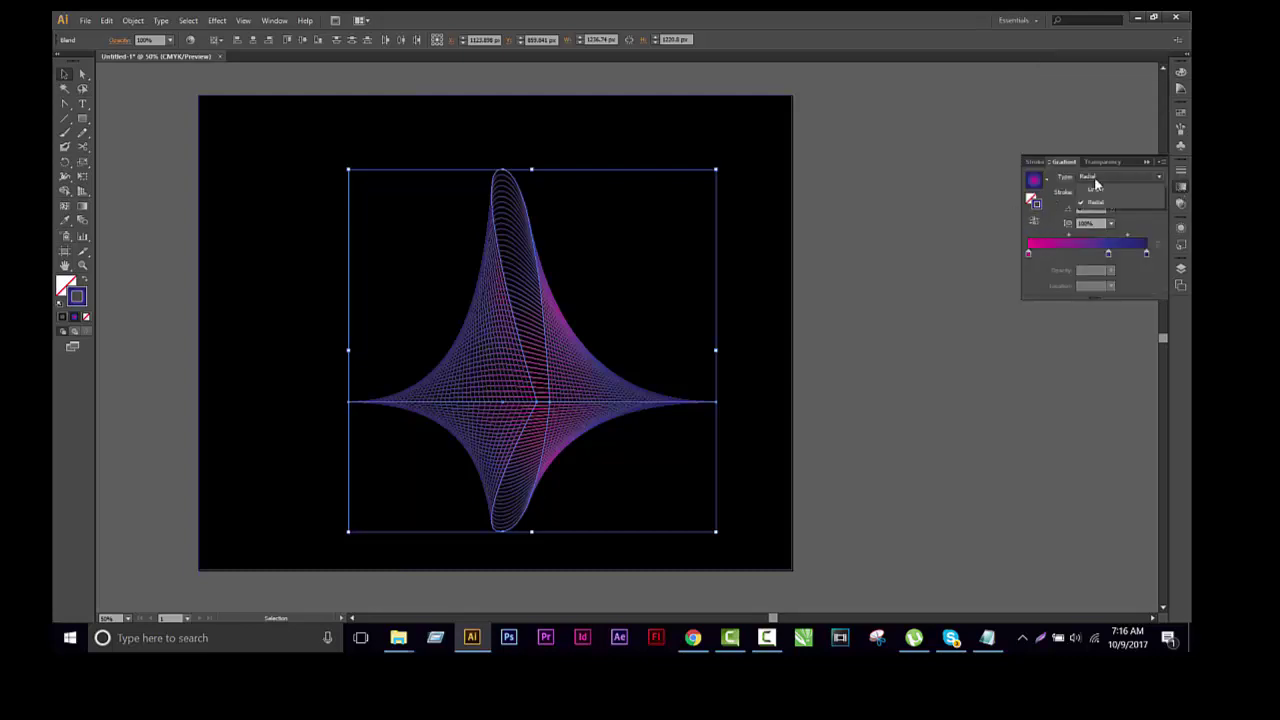
{"action": "left_click", "coordinate": [1092, 188]}
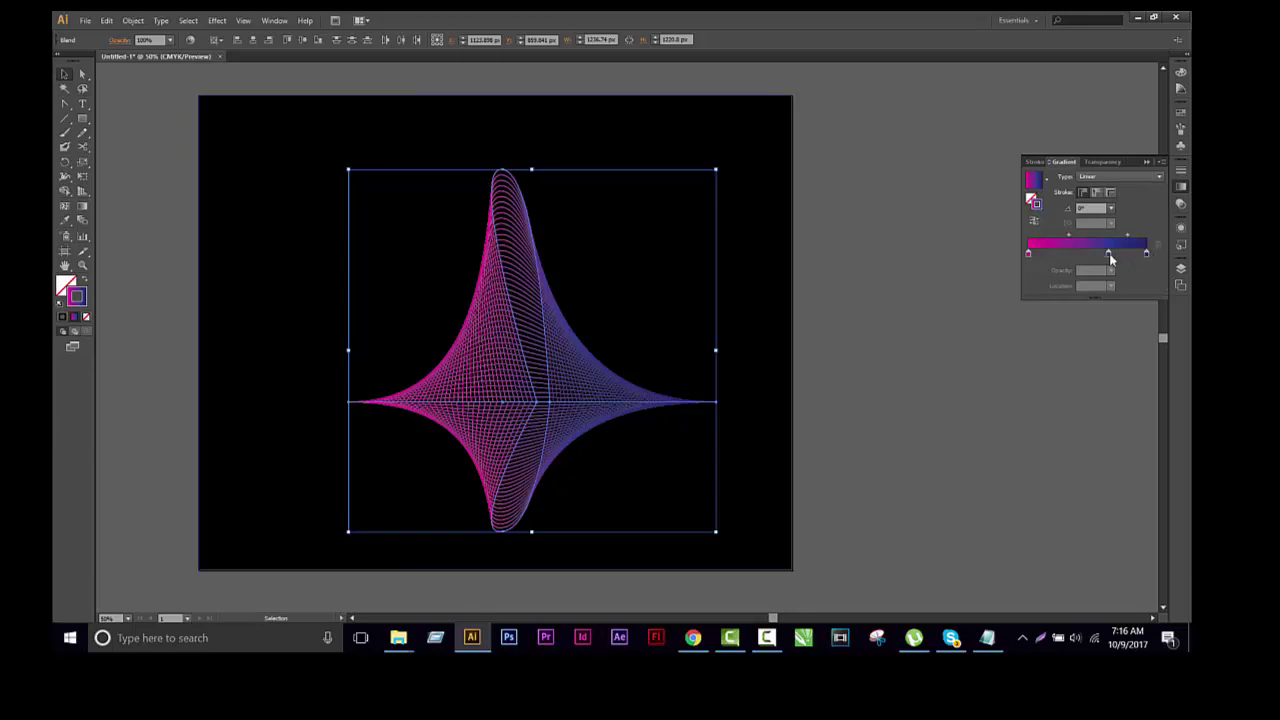
{"action": "left_click_drag", "start_coordinate": [1110, 259], "coordinate": [1146, 286]}
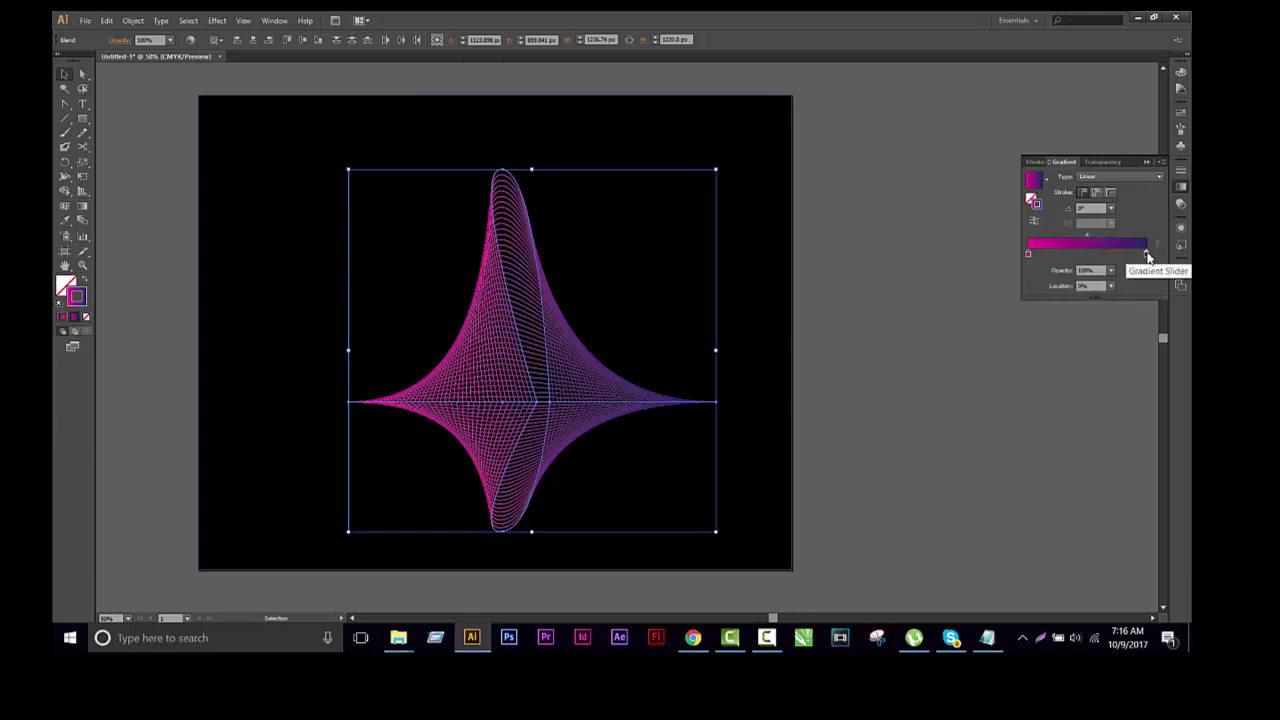
Step: Set the gradient's right stop to yellow and its left stop to bright red
{"action": "double_click", "coordinate": [1147, 255]}
{"action": "left_click", "coordinate": [1117, 291]}
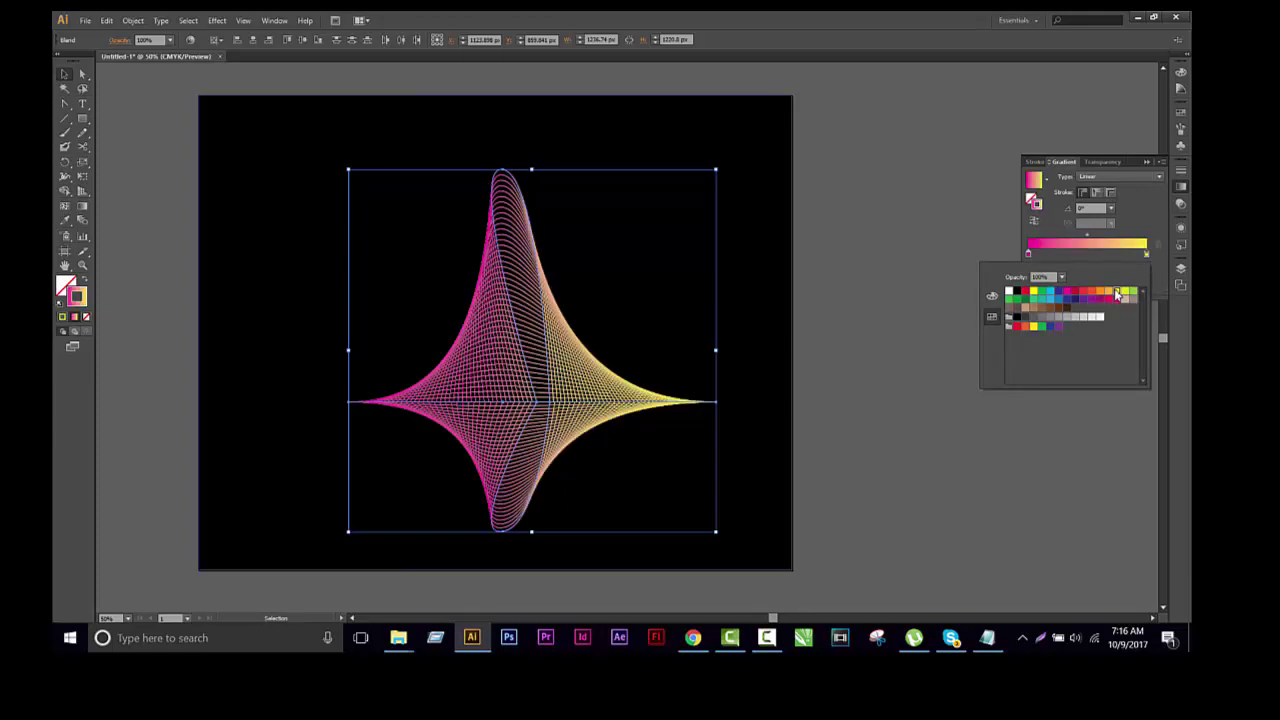
{"action": "left_click", "coordinate": [1029, 256]}
{"action": "double_click", "coordinate": [1029, 256]}
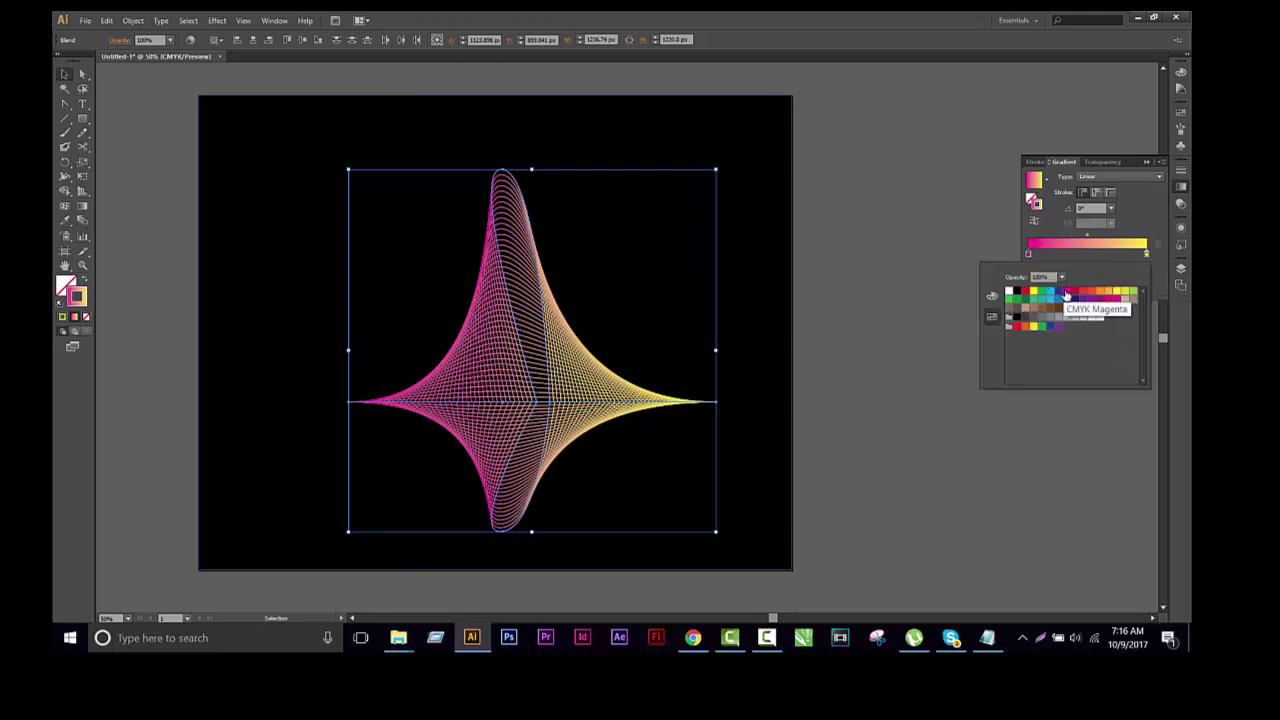
{"action": "left_click", "coordinate": [1075, 292]}
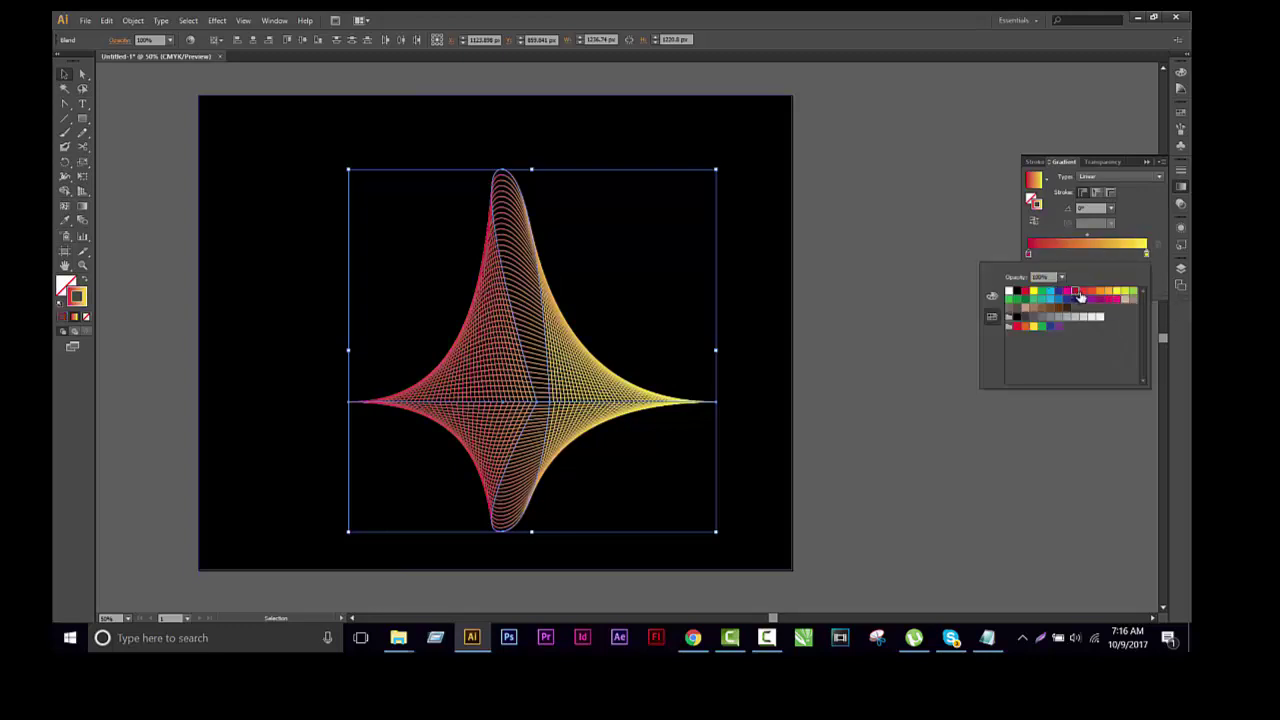
{"action": "left_click", "coordinate": [1024, 296]}
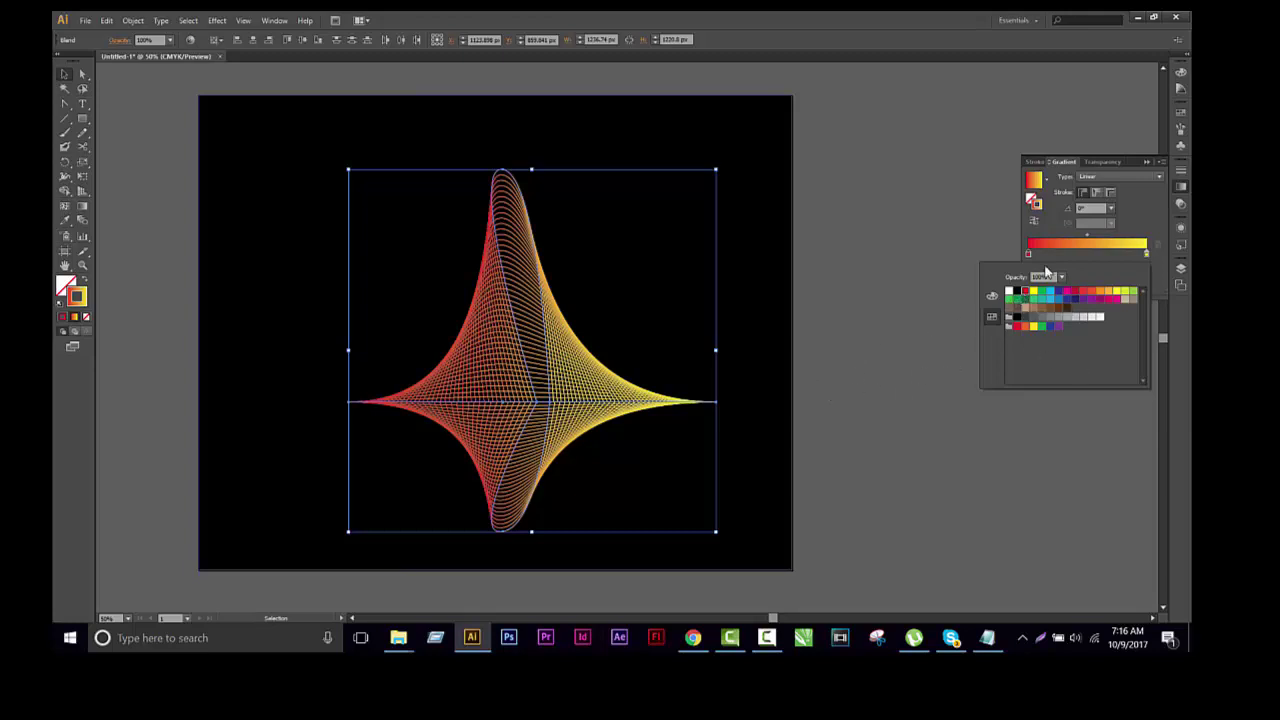
{"action": "key", "text": "Escape"}
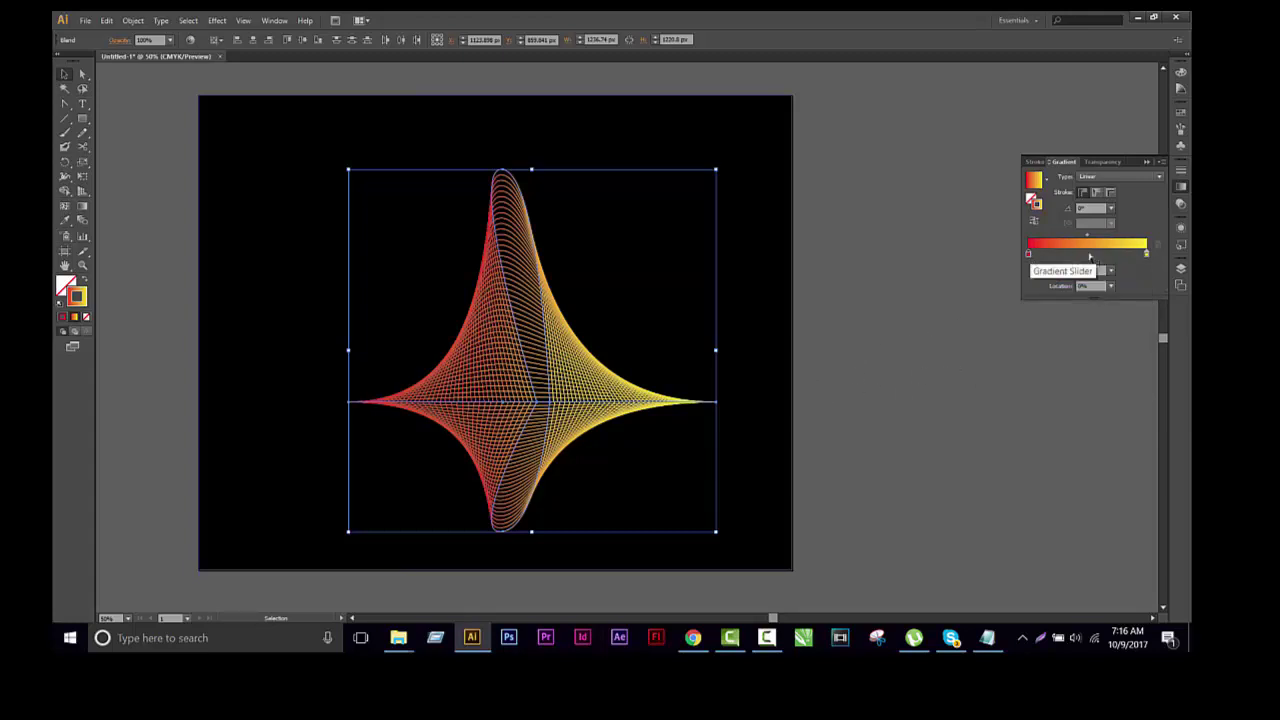
Step: Add a near-white middle stop to the gradient
{"action": "left_click", "coordinate": [1073, 254]}
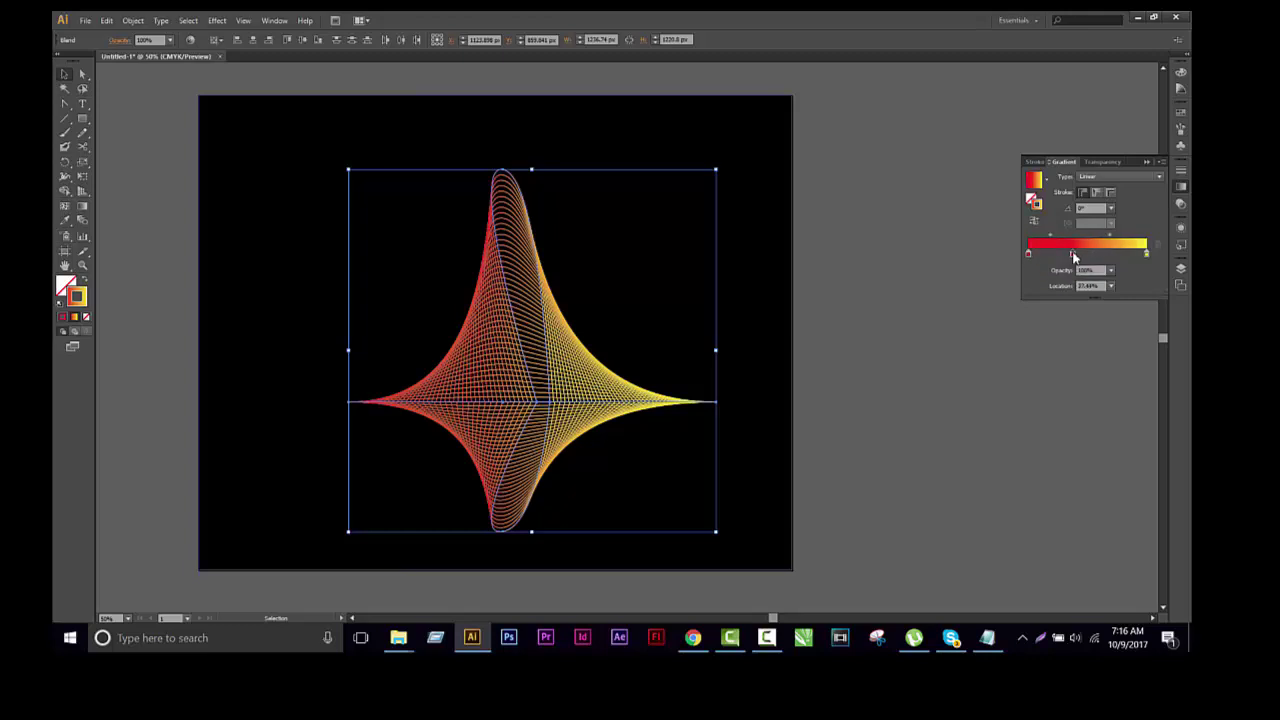
{"action": "double_click", "coordinate": [1073, 254]}
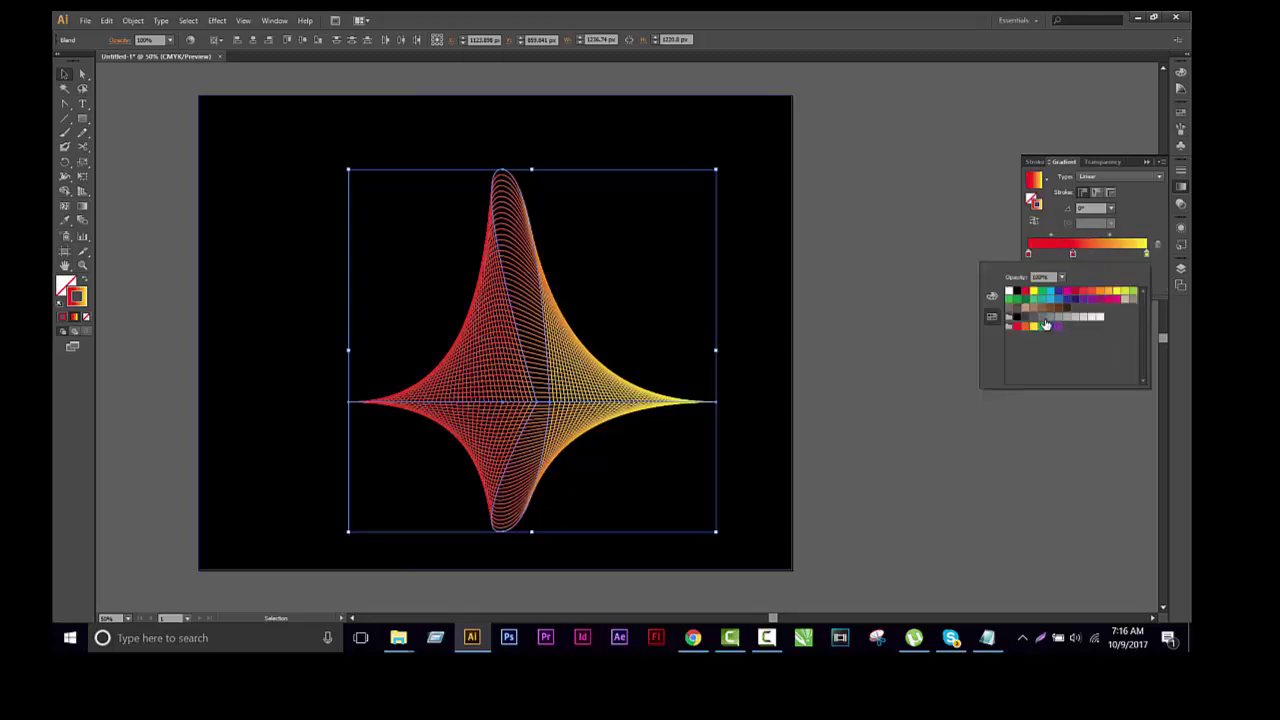
{"action": "left_click", "coordinate": [1095, 317]}
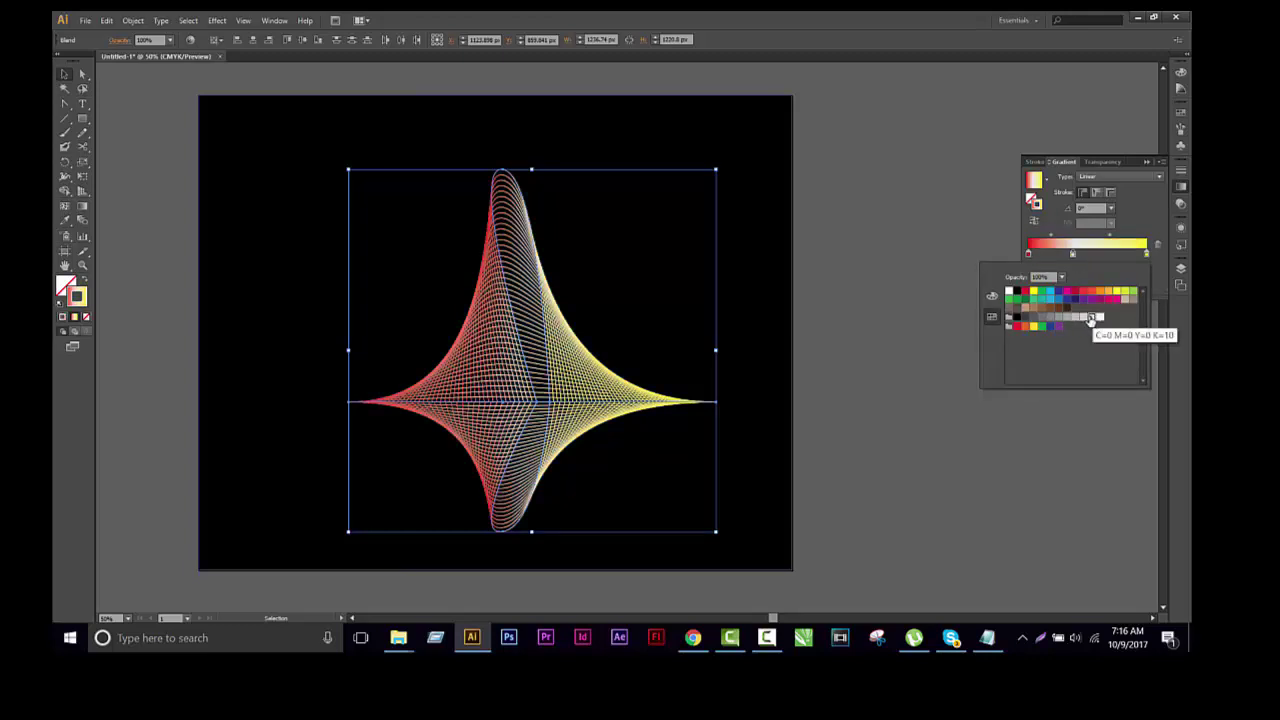
Step: Move the star upward and fade its lower half to 20% opacity
{"action": "left_click_drag", "start_coordinate": [758, 450], "coordinate": [771, 412]}
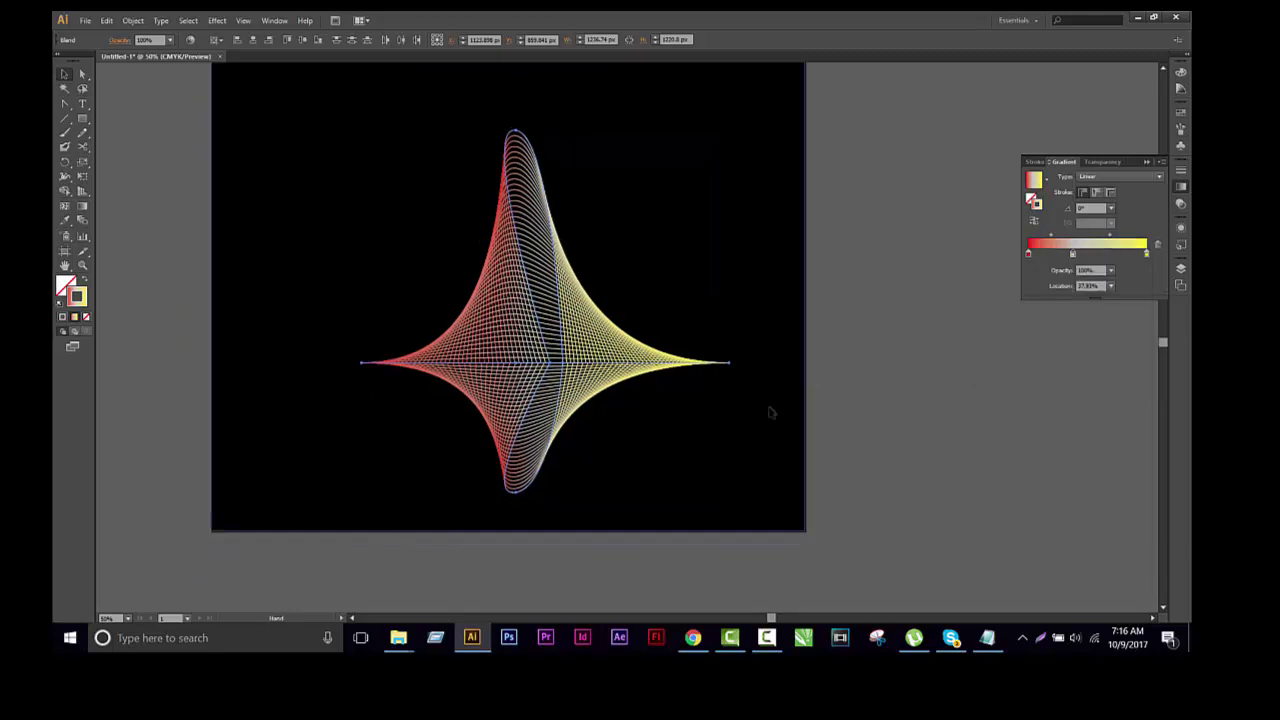
{"action": "left_click_drag", "start_coordinate": [532, 364], "coordinate": [518, 292]}
{"action": "left_click", "coordinate": [857, 336]}
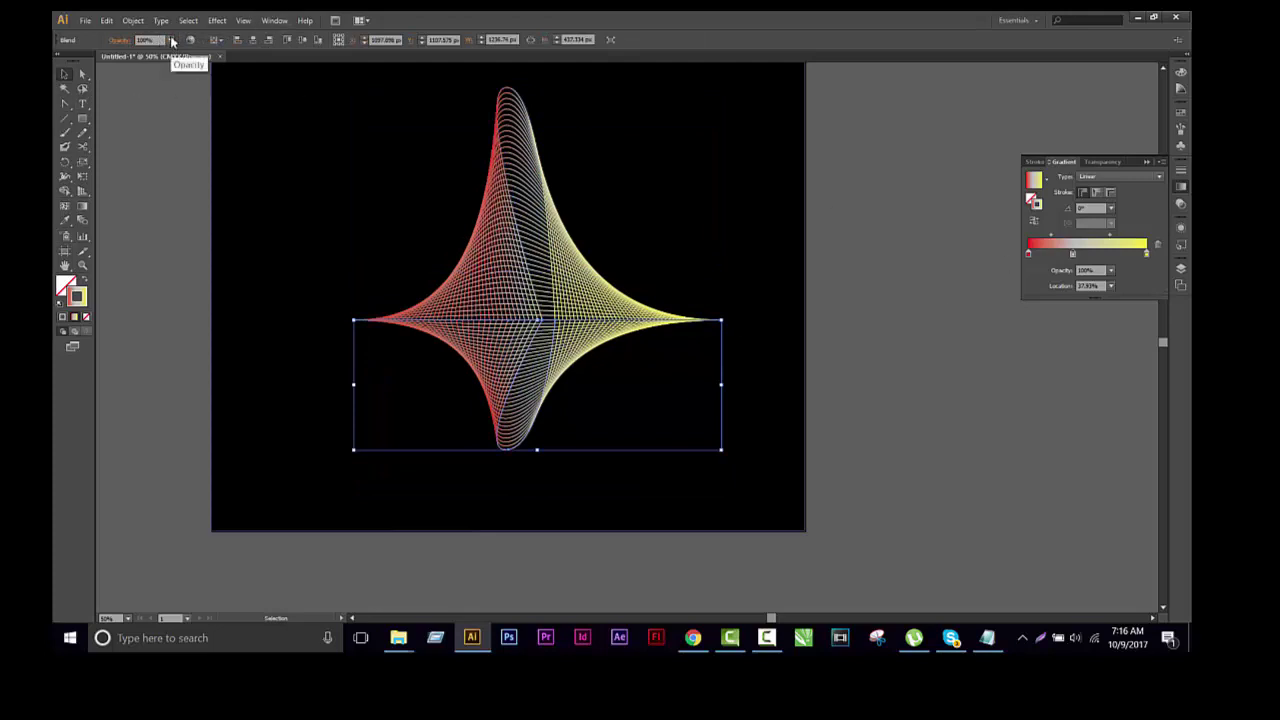
{"action": "left_click", "coordinate": [170, 40]}
{"action": "left_click", "coordinate": [185, 80]}
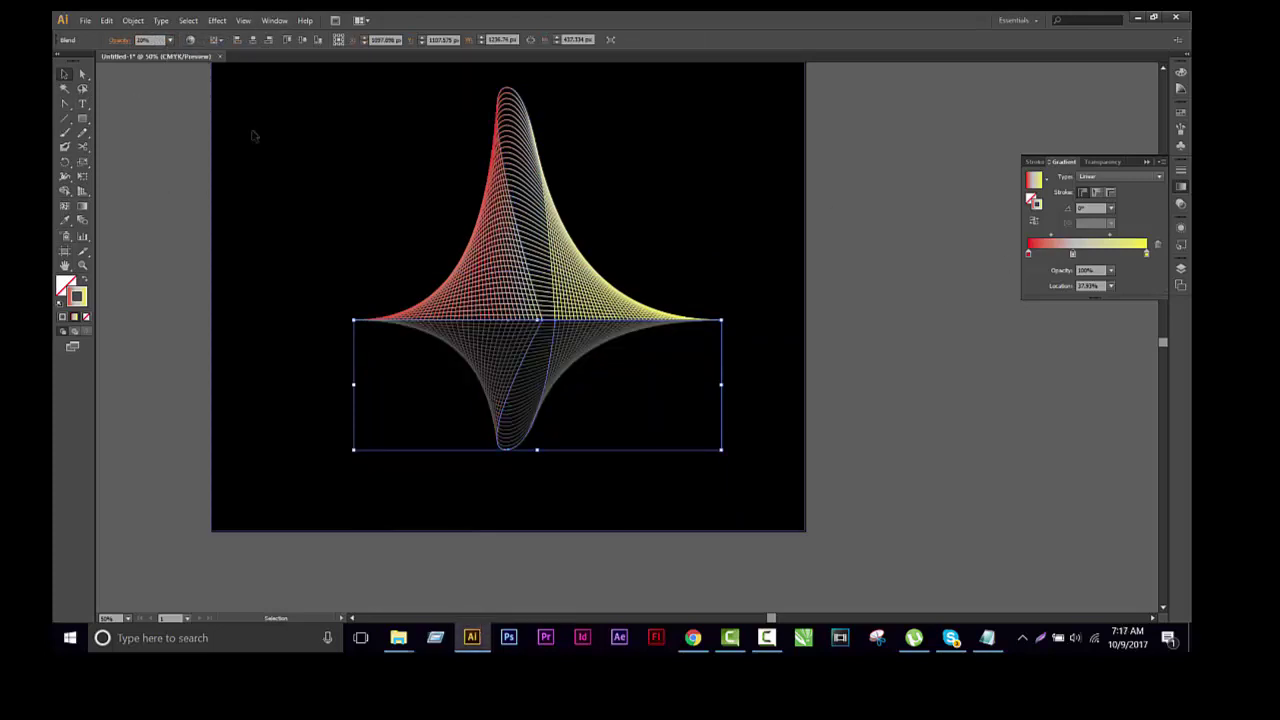
{"action": "key", "text": "ctrl+shift+a"}
Step: Nudge the star blend left and dim the lower reflected blend to 30% opacity
{"action": "scroll", "coordinate": [722, 257], "scroll_direction": "up", "scroll_amount": 2}
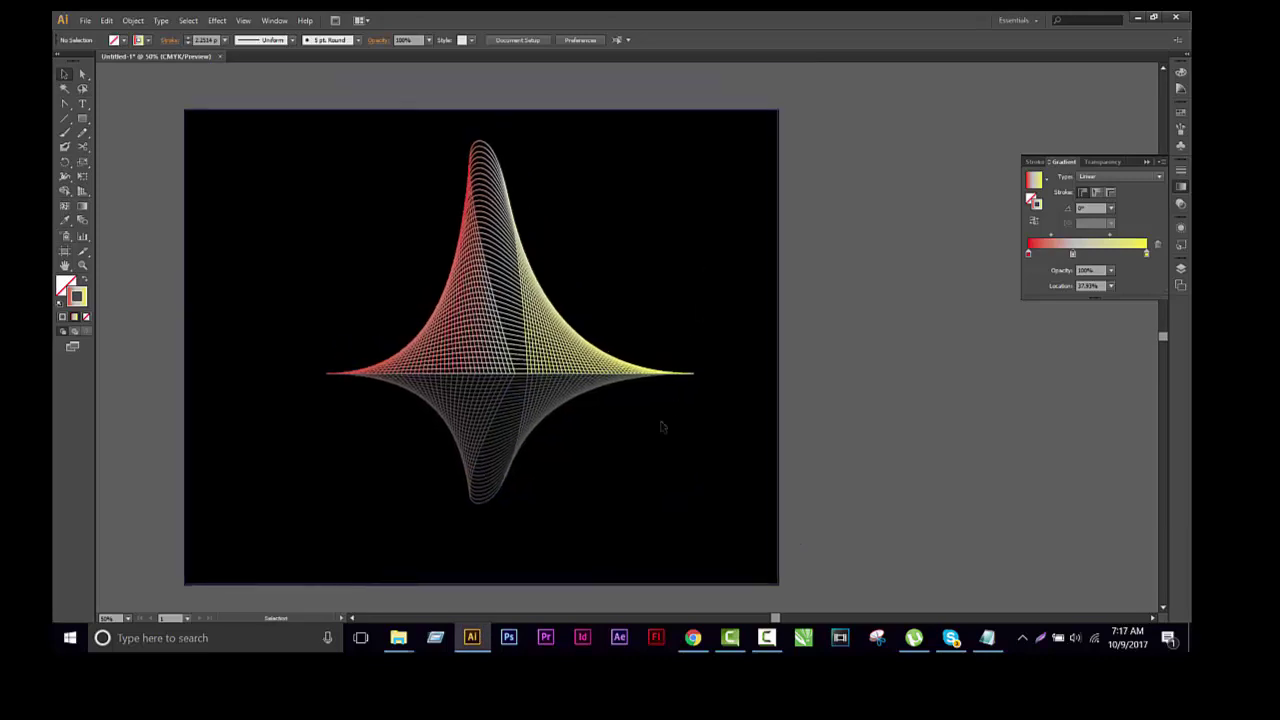
{"action": "left_click_drag", "start_coordinate": [627, 479], "coordinate": [402, 302]}
{"action": "key", "text": "shift+Left"}
{"action": "key", "text": "shift+Left"}
{"action": "key", "text": "shift+Left"}
{"action": "key", "text": "ctrl+shift+a"}
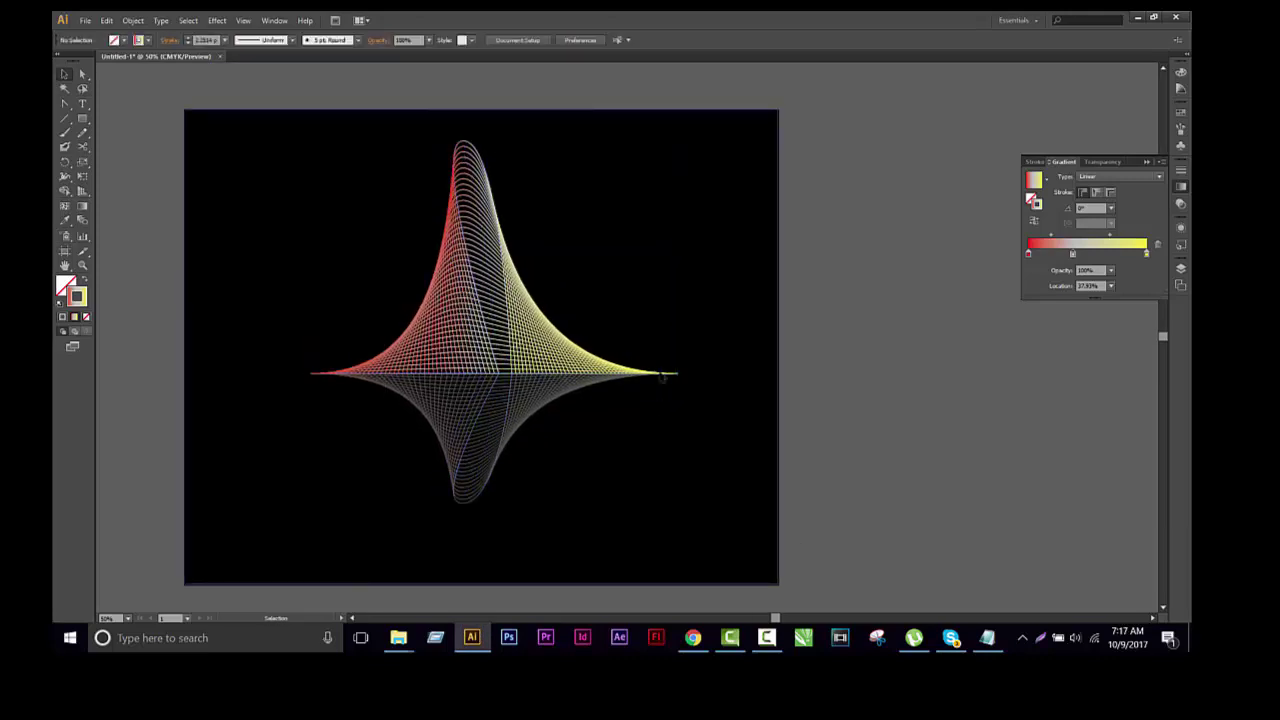
{"action": "left_click", "coordinate": [529, 407]}
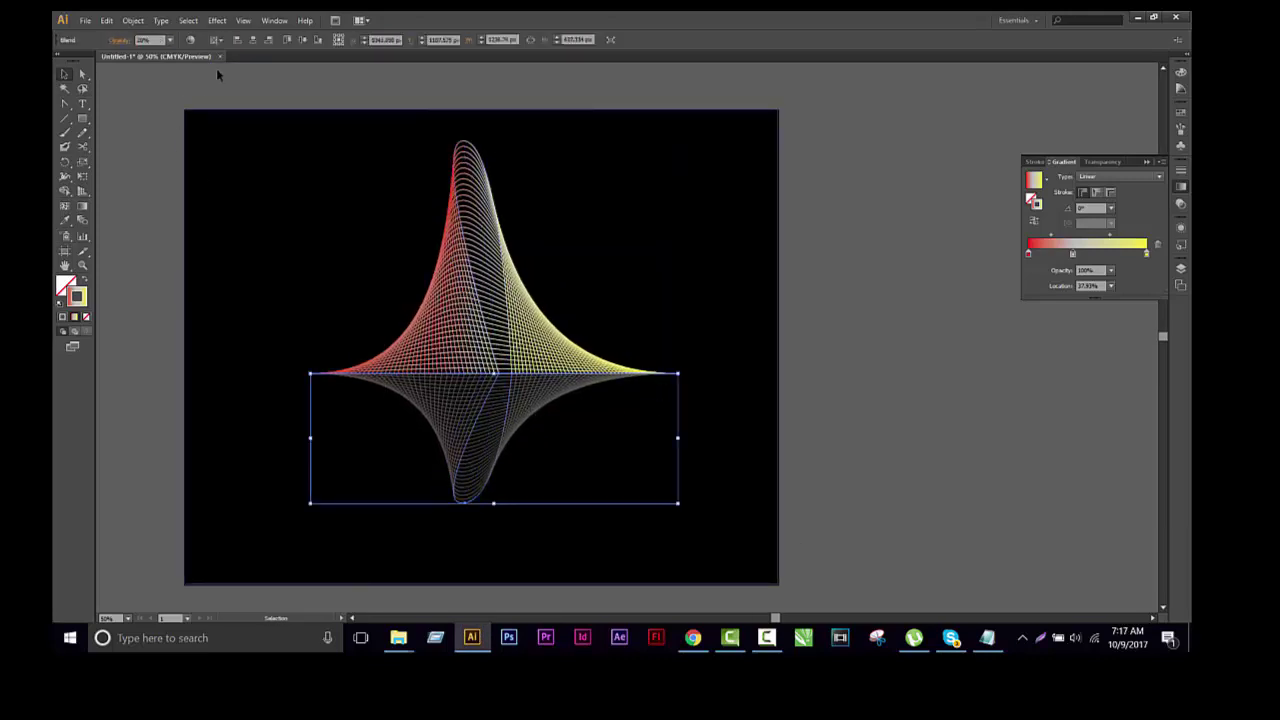
{"action": "left_click", "coordinate": [170, 40]}
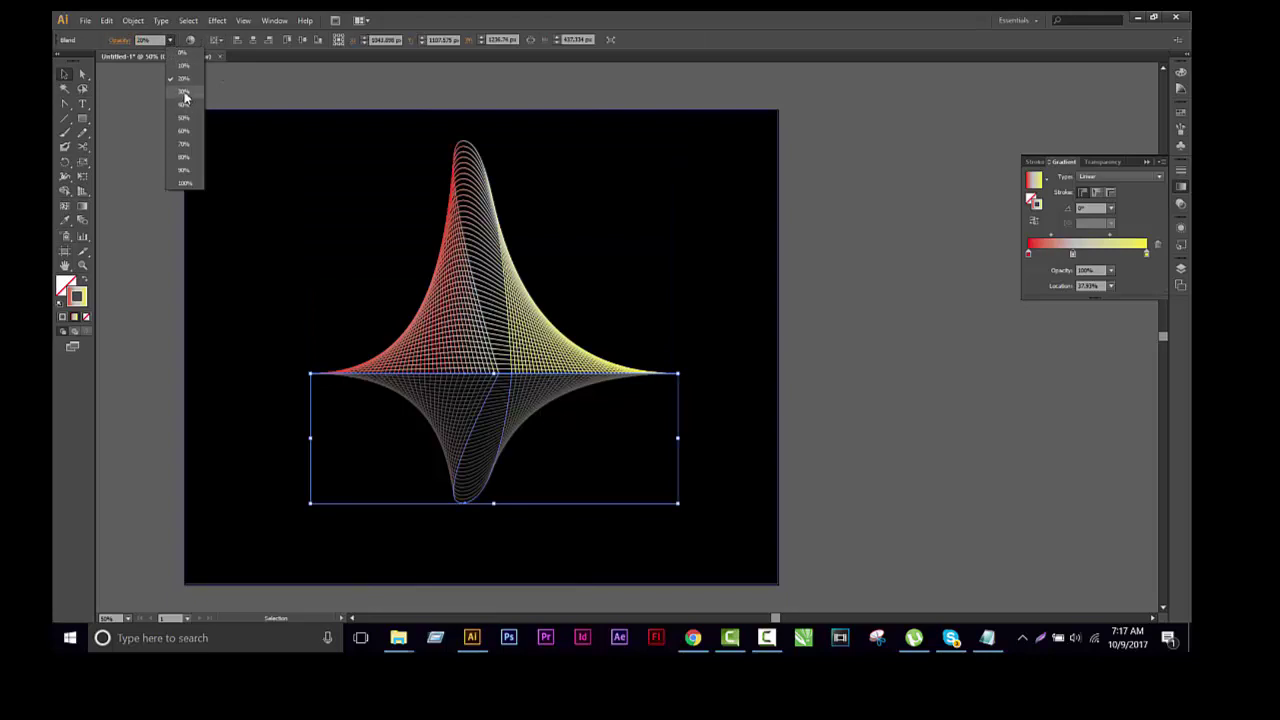
{"action": "left_click", "coordinate": [184, 91]}
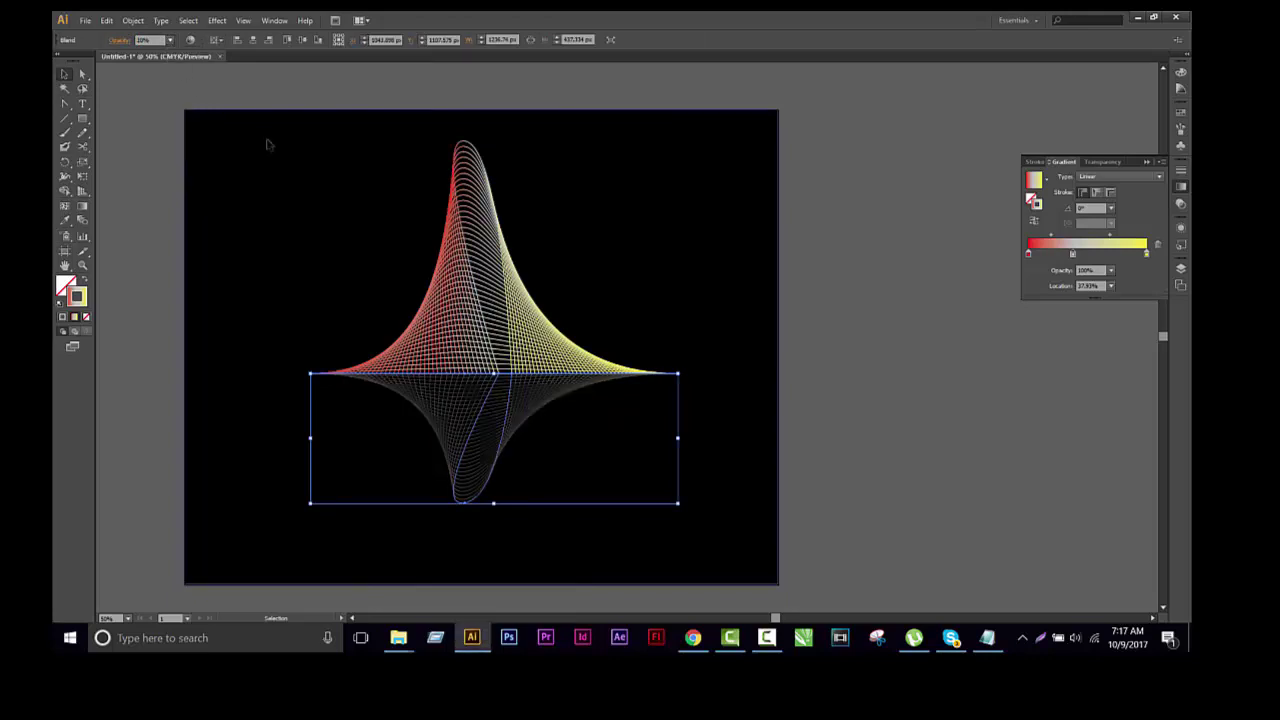
{"action": "key", "text": "ctrl+shift+a"}
Step: Reposition the view, checking the reflected blend, then select the upper red-yellow blend
{"action": "left_click_drag", "start_coordinate": [588, 462], "coordinate": [632, 434]}
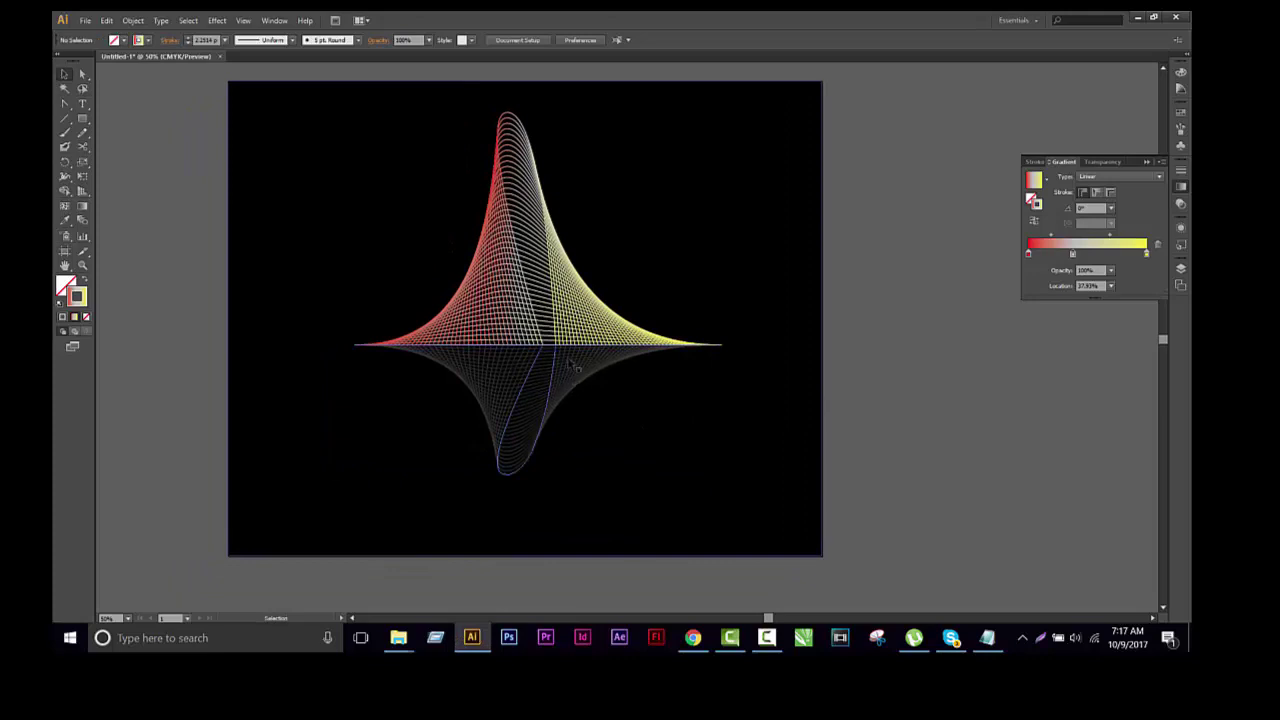
{"action": "left_click", "coordinate": [580, 396]}
{"action": "key", "text": "ctrl+shift+a"}
{"action": "scroll", "coordinate": [923, 377], "scroll_direction": "down", "scroll_amount": 1}
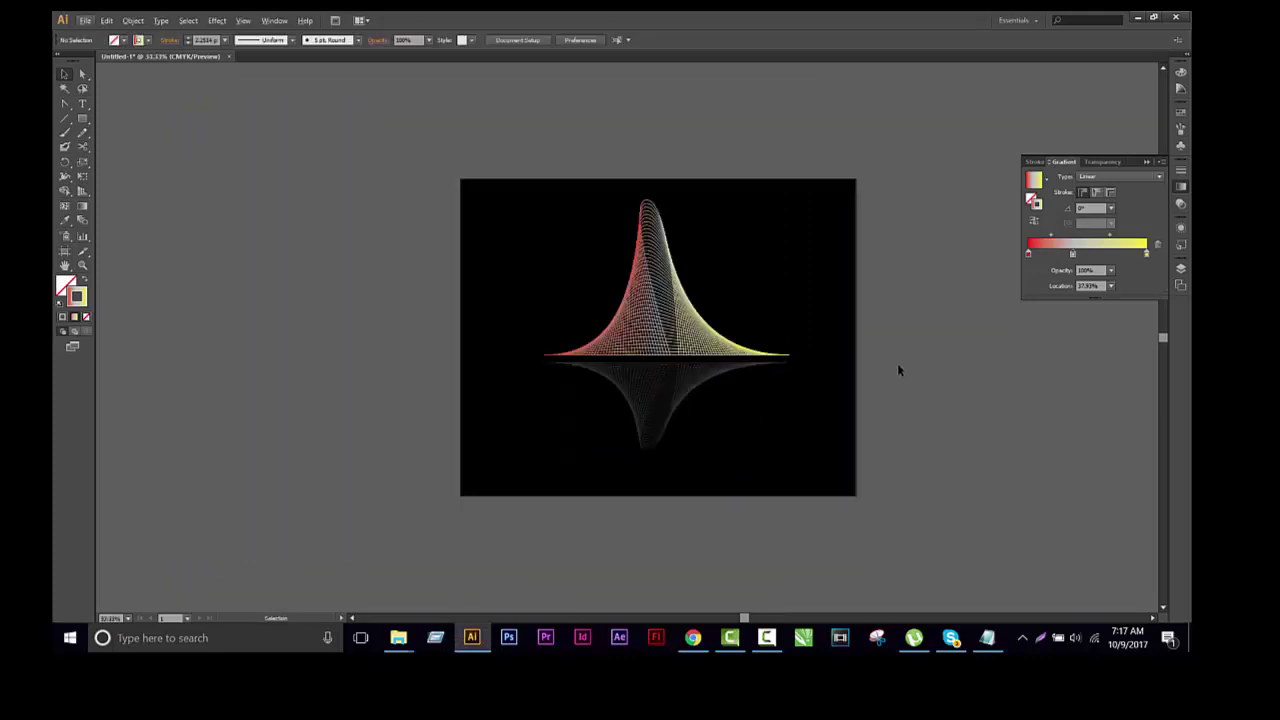
{"action": "scroll", "coordinate": [705, 347], "scroll_direction": "up", "scroll_amount": 1}
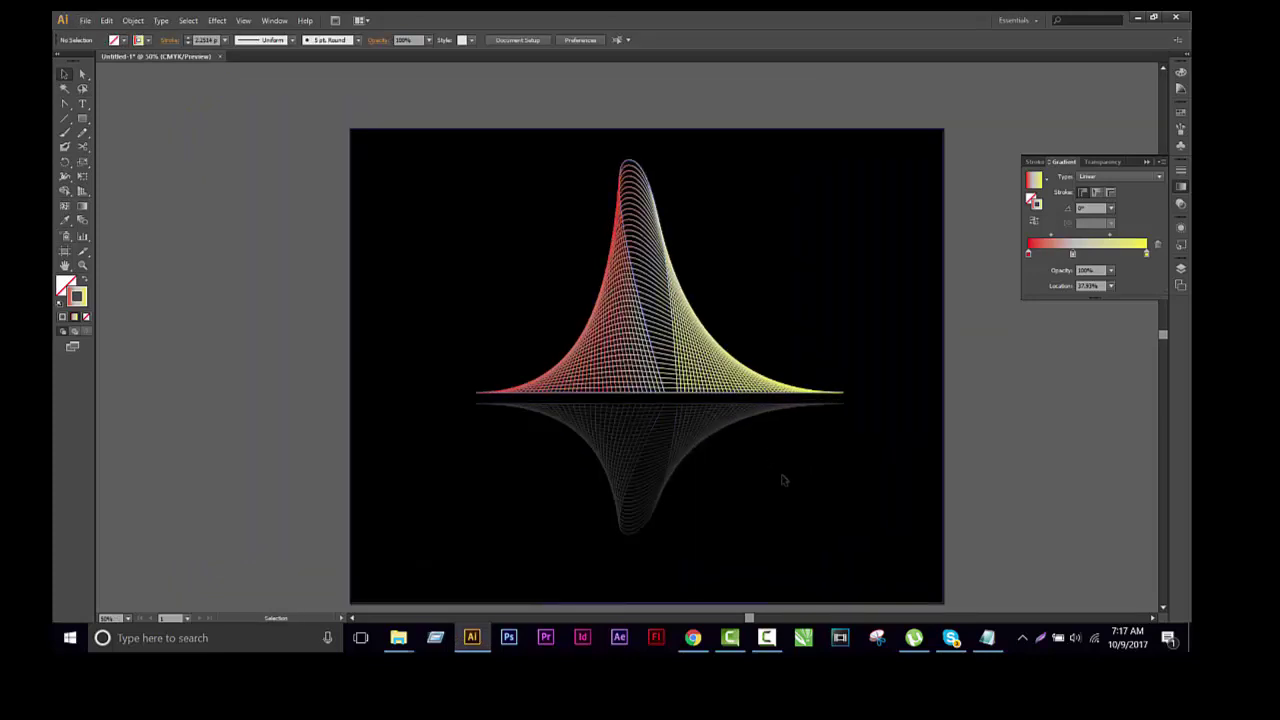
{"action": "left_click", "coordinate": [690, 426]}
{"action": "left_click", "coordinate": [837, 486]}
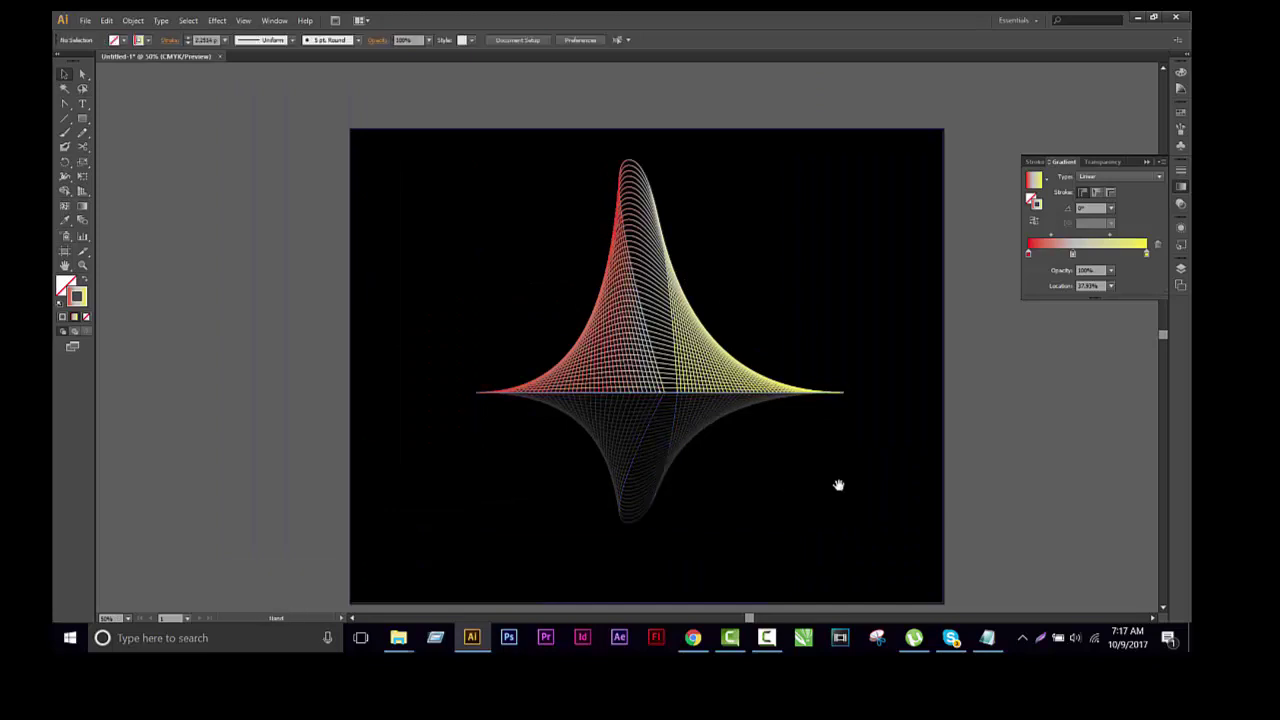
{"action": "left_click_drag", "start_coordinate": [837, 486], "coordinate": [715, 398]}
{"action": "scroll", "coordinate": [735, 352], "scroll_direction": "down", "scroll_amount": 2}
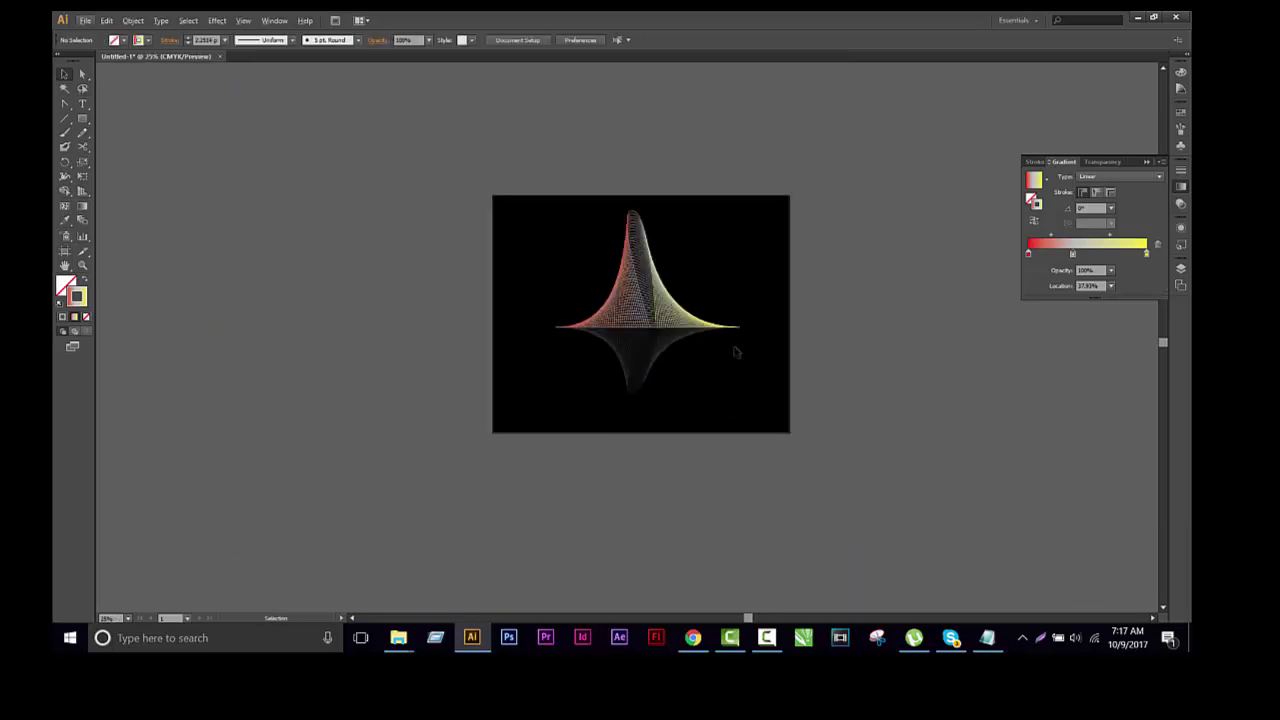
{"action": "scroll", "coordinate": [729, 351], "scroll_direction": "up", "scroll_amount": 2}
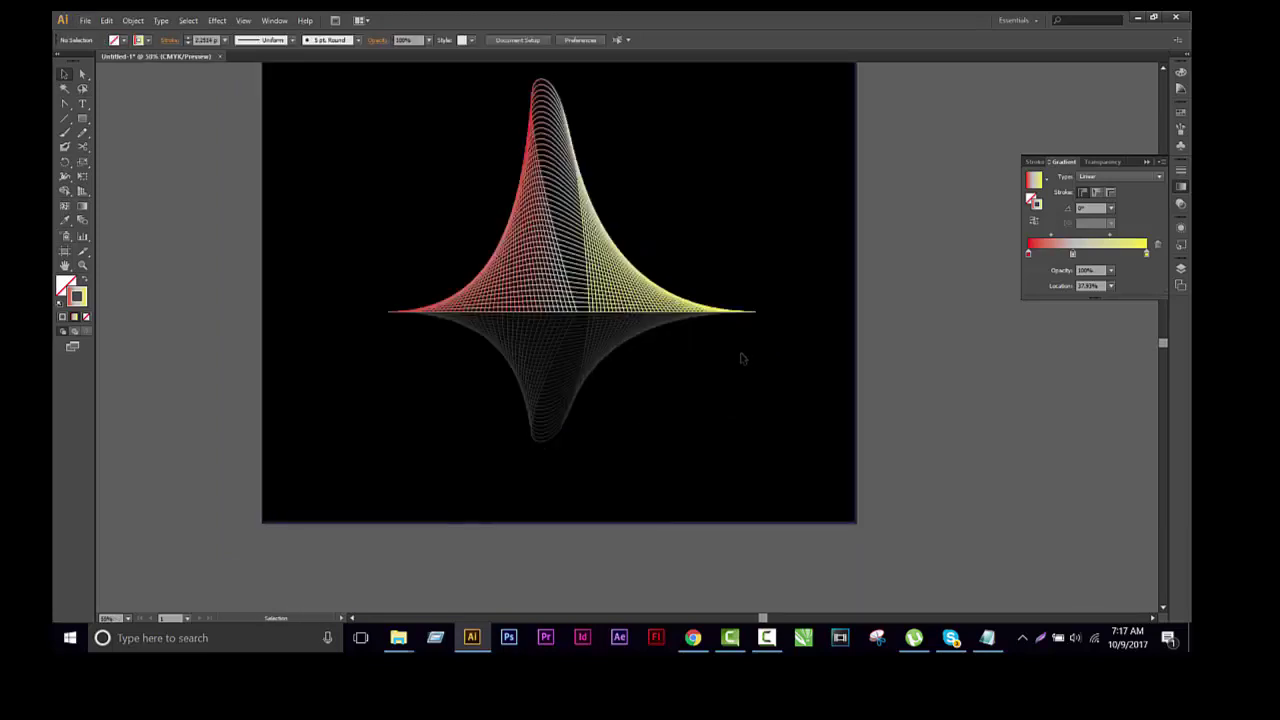
{"action": "scroll", "coordinate": [650, 310], "scroll_direction": "up", "scroll_amount": 2}
{"action": "left_click", "coordinate": [647, 310]}
Step: Delete the lower reflected blend and switch to Direct Selection on the upper blend
{"action": "scroll", "coordinate": [569, 298], "scroll_direction": "down", "scroll_amount": 2}
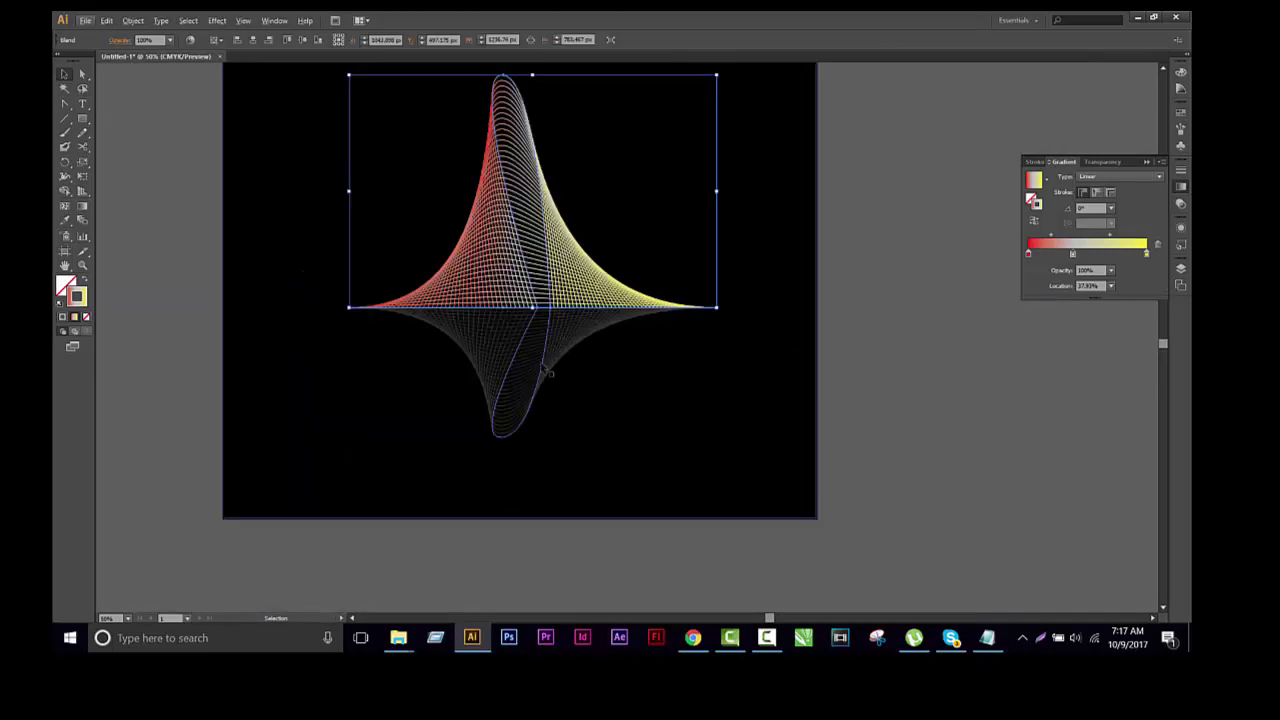
{"action": "left_click", "coordinate": [575, 365]}
{"action": "key", "text": "Delete"}
{"action": "left_click", "coordinate": [645, 309]}
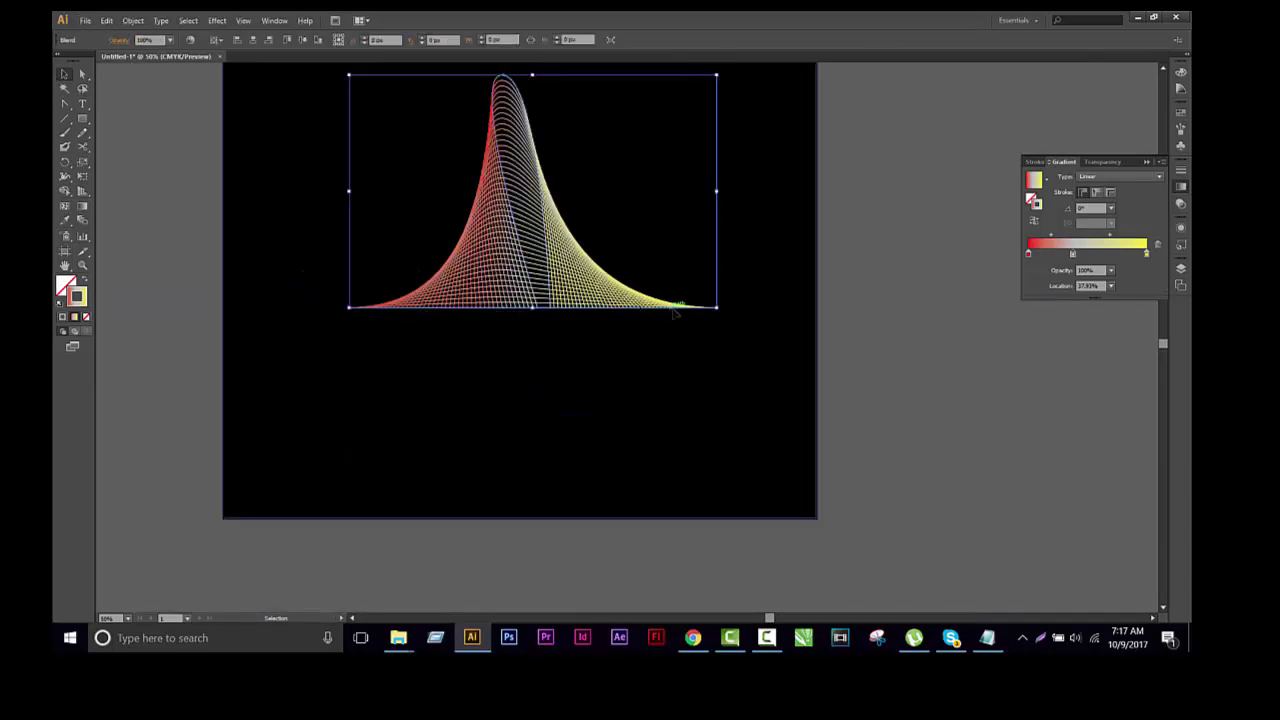
{"action": "key", "text": "a"}
{"action": "left_click", "coordinate": [556, 316]}
{"action": "left_click_drag", "start_coordinate": [550, 313], "coordinate": [643, 449]}
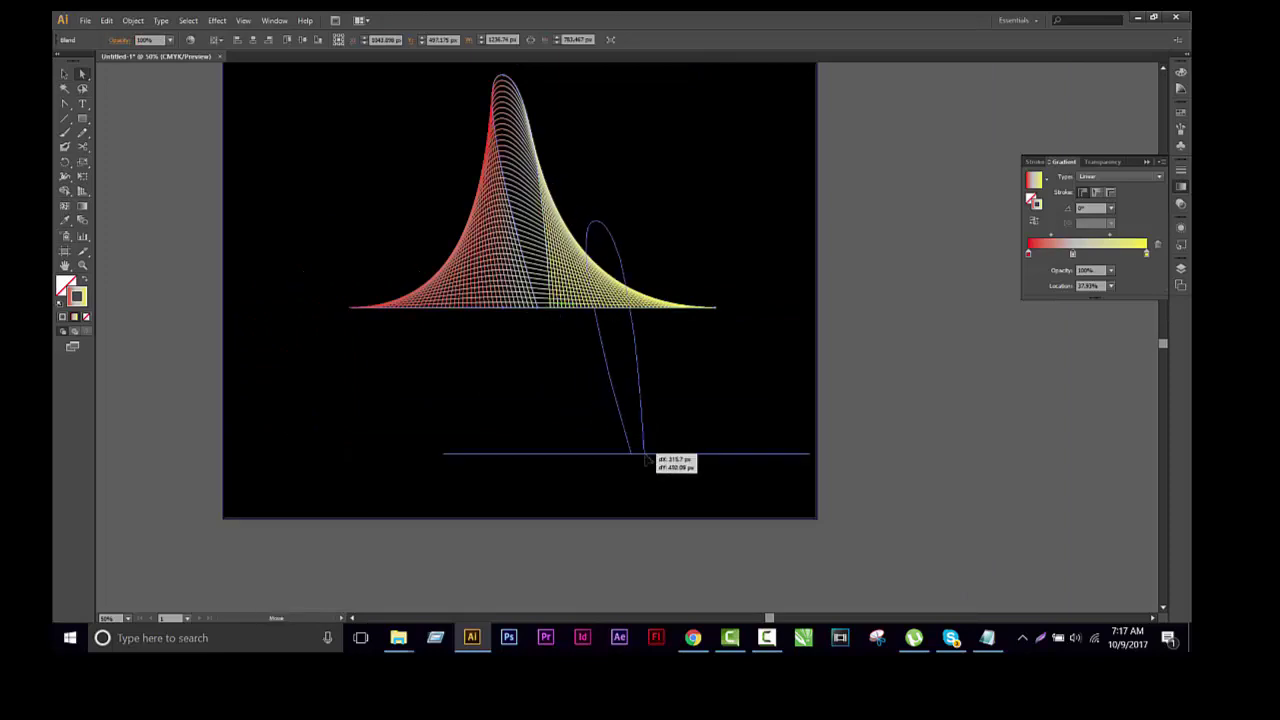
{"action": "key", "text": "ctrl+z"}
{"action": "left_click", "coordinate": [555, 393]}
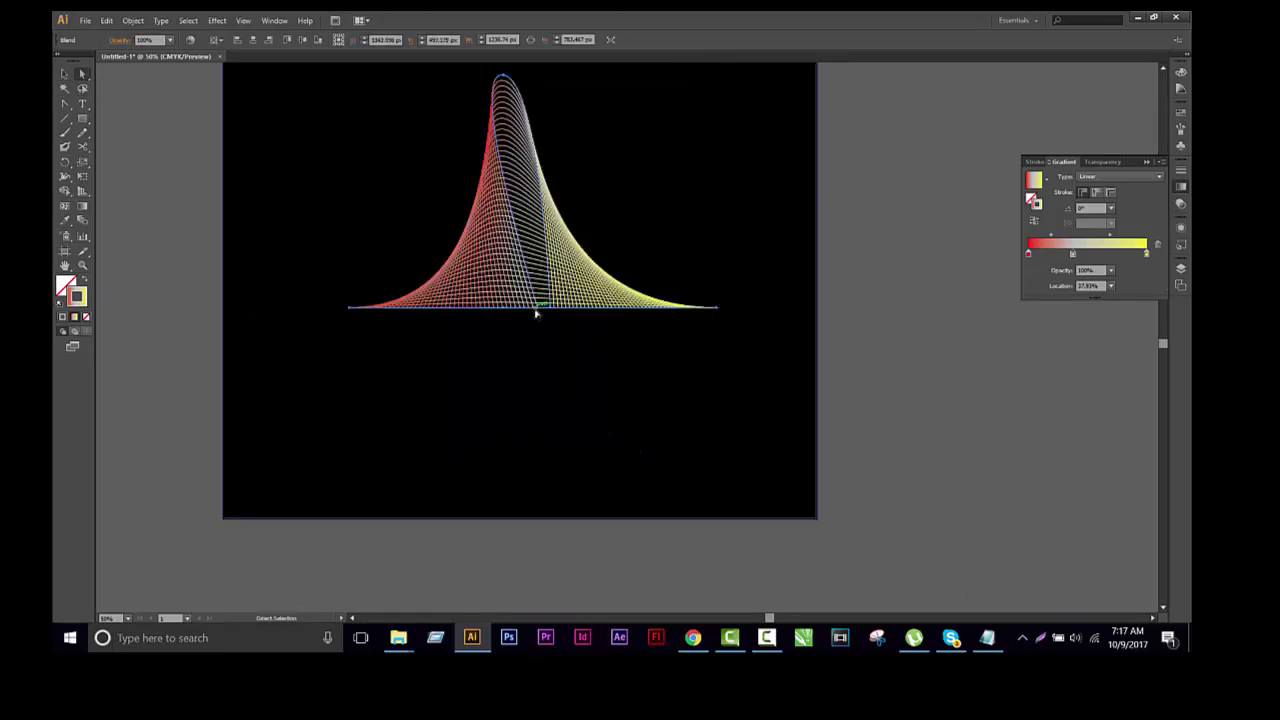
Step: Stretch spine anchors into spikes toward the artboard's bottom edge and right side
{"action": "left_click_drag", "start_coordinate": [510, 309], "coordinate": [540, 314]}
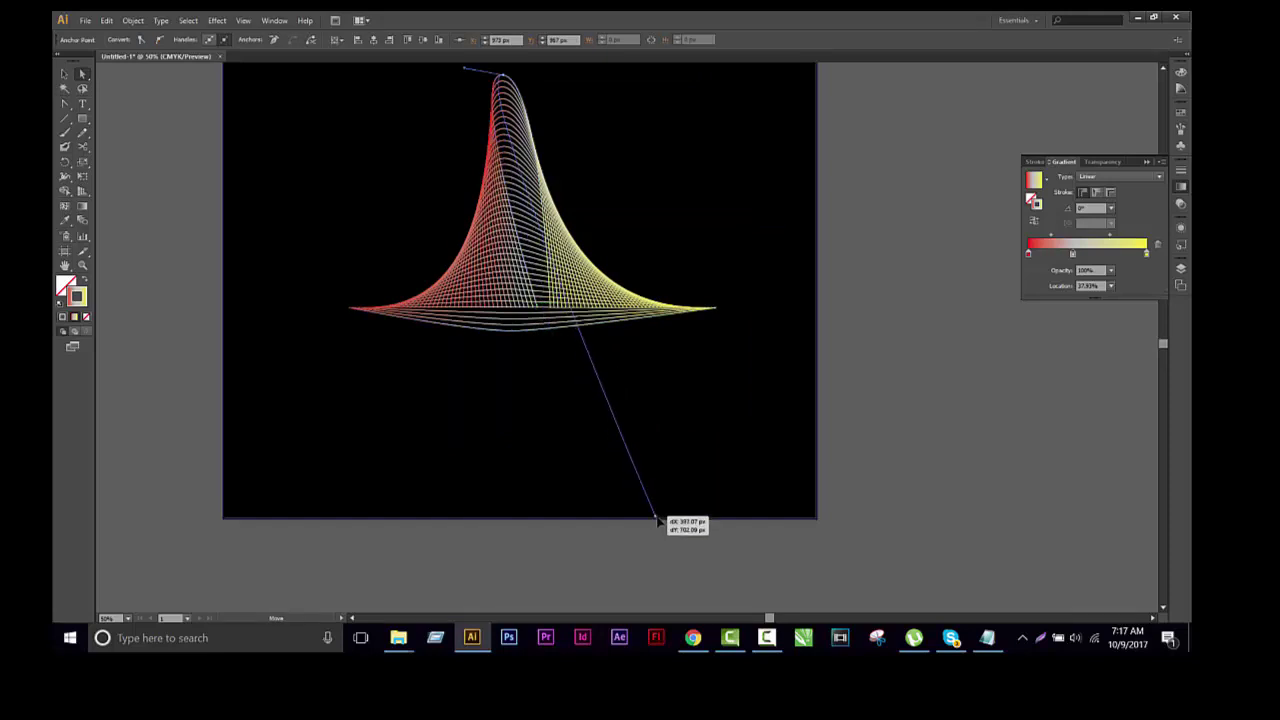
{"action": "left_click_drag", "start_coordinate": [540, 314], "coordinate": [655, 517]}
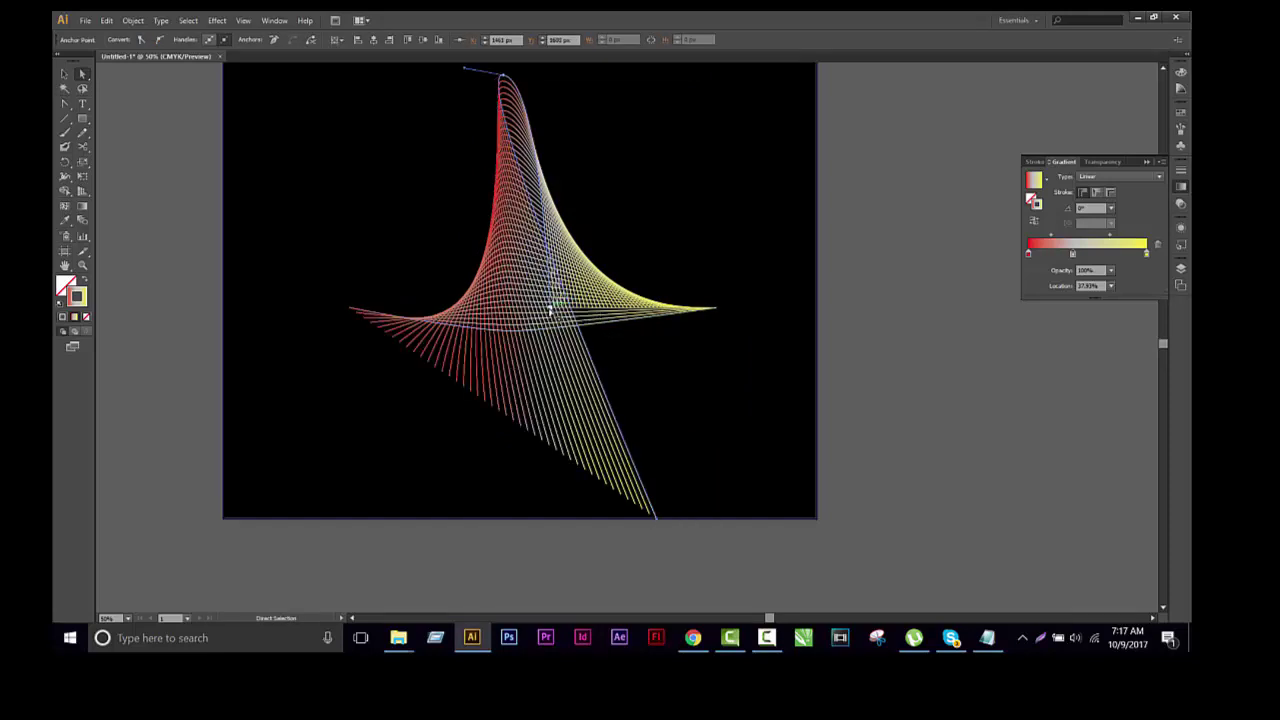
{"action": "left_click_drag", "start_coordinate": [570, 302], "coordinate": [332, 412]}
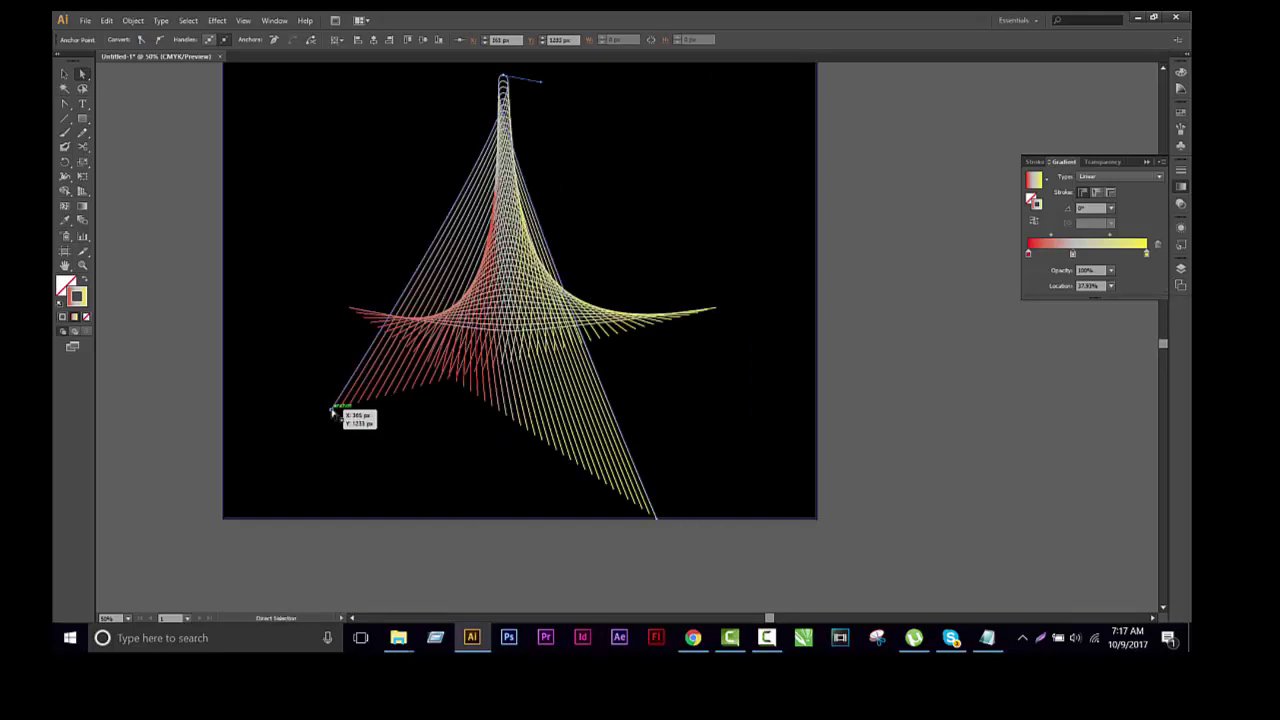
{"action": "left_click_drag", "start_coordinate": [332, 412], "coordinate": [228, 517]}
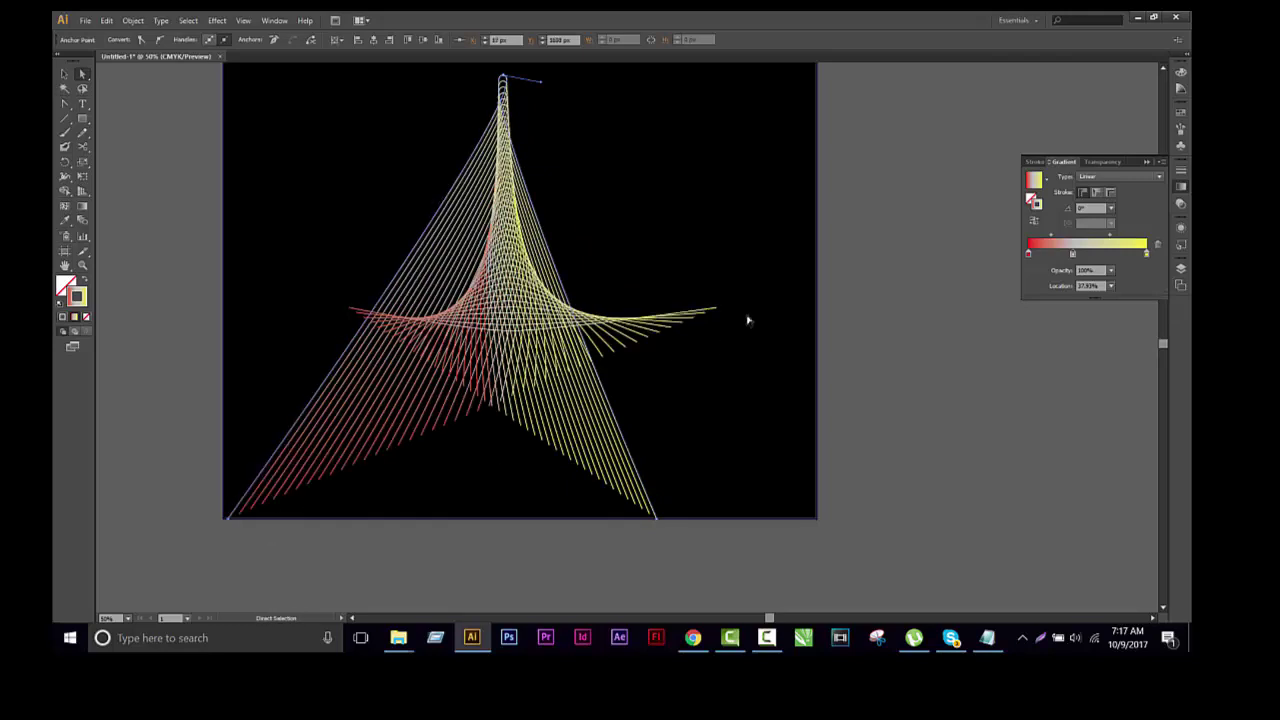
{"action": "key", "text": "ctrl+z"}
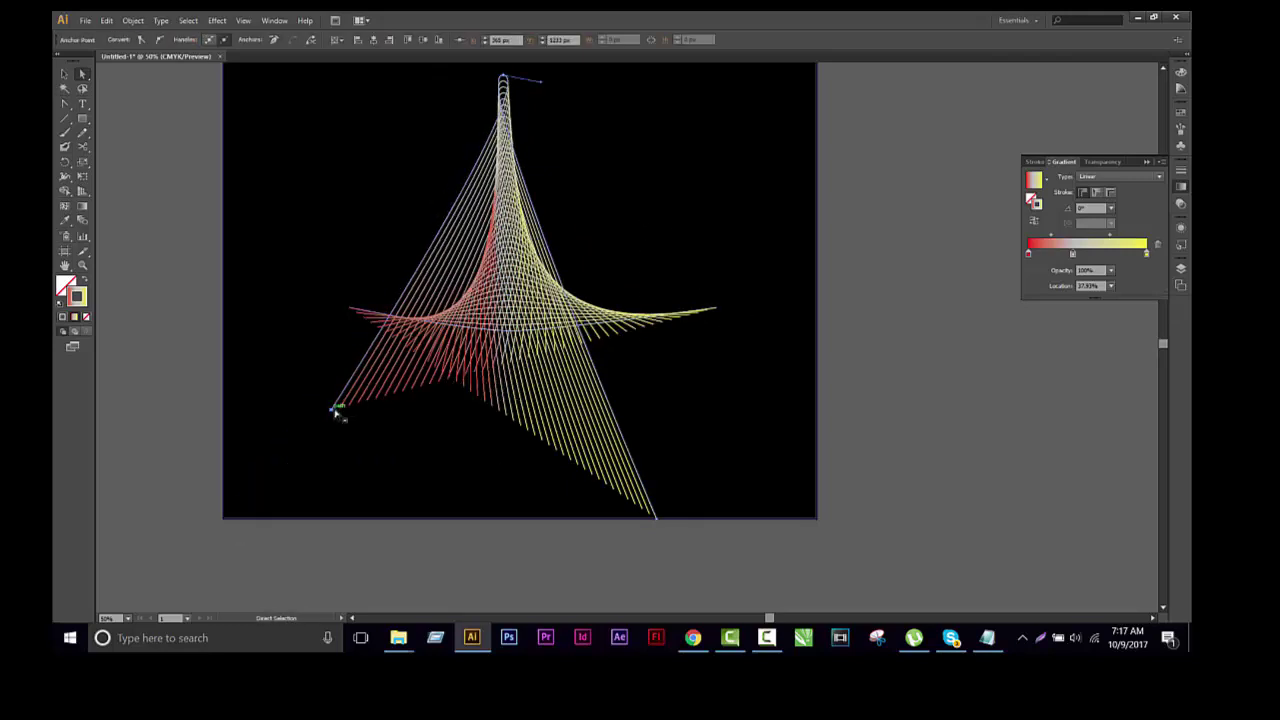
{"action": "left_click_drag", "start_coordinate": [338, 412], "coordinate": [770, 104]}
{"action": "left_click_drag", "start_coordinate": [773, 100], "coordinate": [791, 455]}
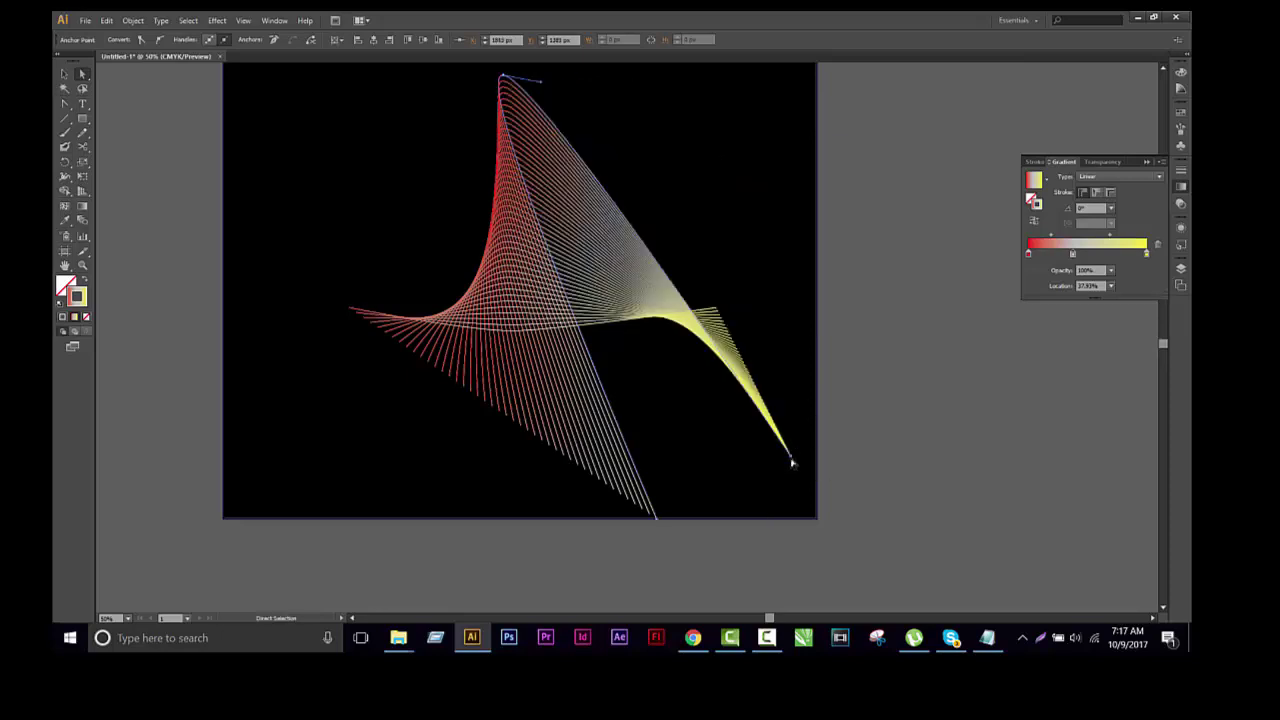
{"action": "mouse_move", "coordinate": [791, 456]}
{"action": "left_mouse_down"}
{"action": "mouse_move", "coordinate": [681, 455]}
{"action": "mouse_move", "coordinate": [451, 350]}
{"action": "mouse_move", "coordinate": [253, 347]}
{"action": "left_mouse_up"}
Step: Swing the left and right spike anchors into their final positions and recentre the view
{"action": "left_click_drag", "start_coordinate": [510, 241], "coordinate": [483, 302]}
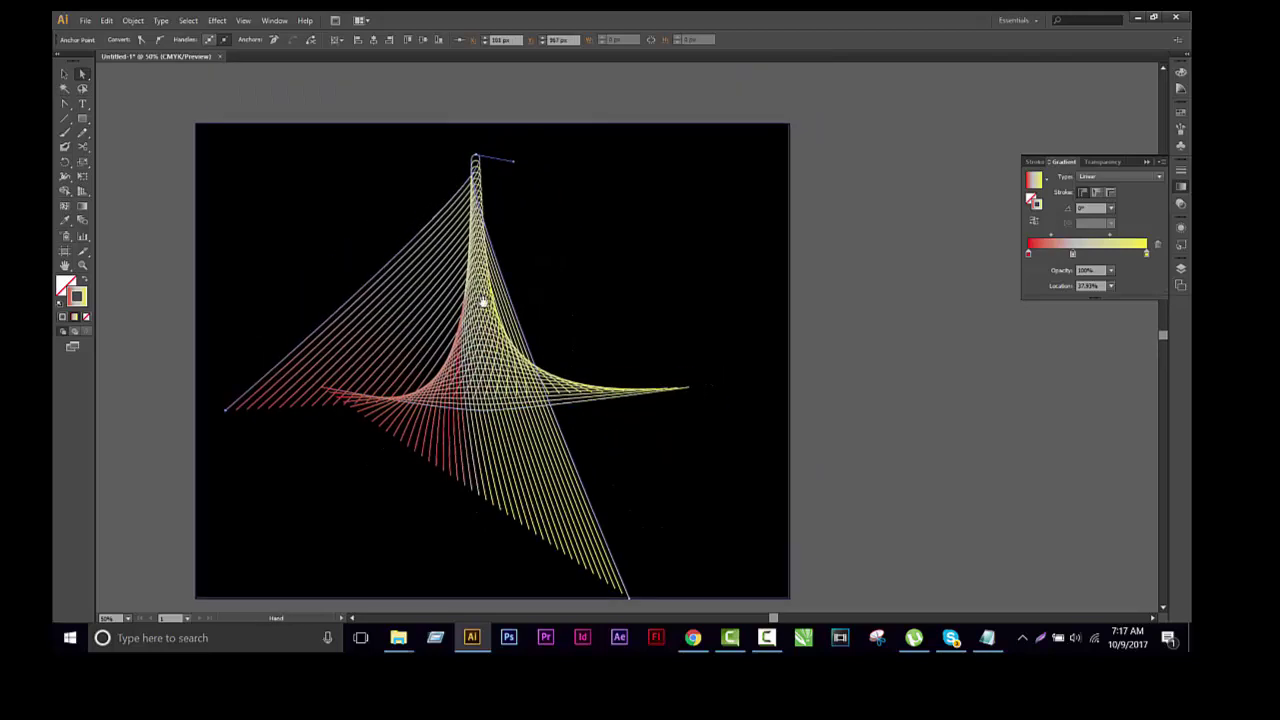
{"action": "mouse_move", "coordinate": [226, 409]}
{"action": "left_mouse_down"}
{"action": "mouse_move", "coordinate": [196, 276]}
{"action": "mouse_move", "coordinate": [196, 200]}
{"action": "left_mouse_up"}
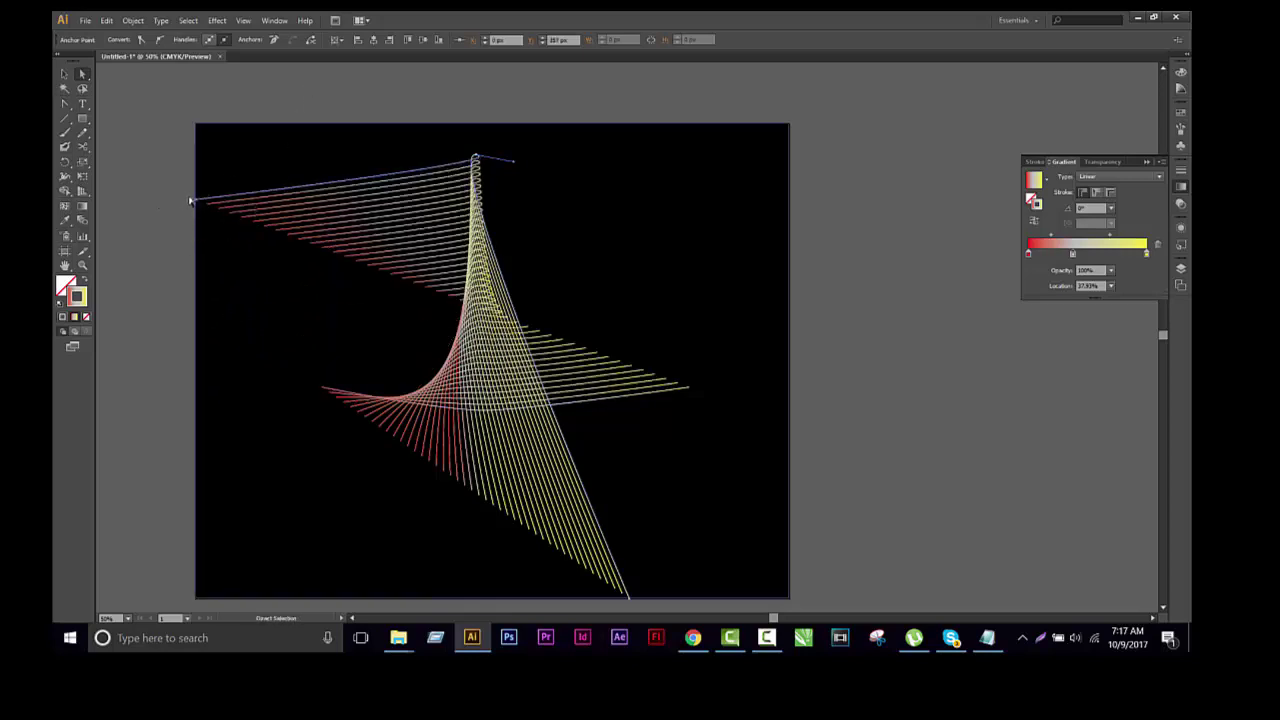
{"action": "left_click_drag", "start_coordinate": [198, 200], "coordinate": [770, 281]}
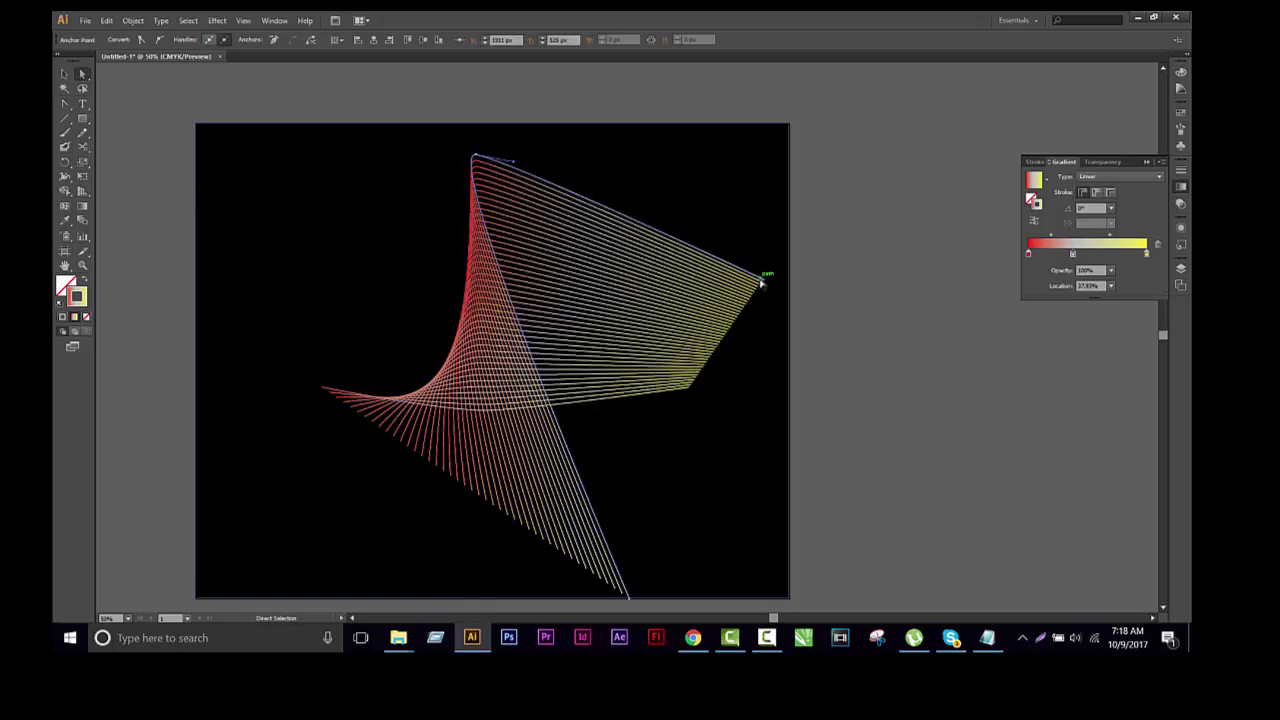
{"action": "mouse_move", "coordinate": [765, 283]}
{"action": "left_mouse_down"}
{"action": "mouse_move", "coordinate": [508, 472]}
{"action": "mouse_move", "coordinate": [296, 517]}
{"action": "left_mouse_up"}
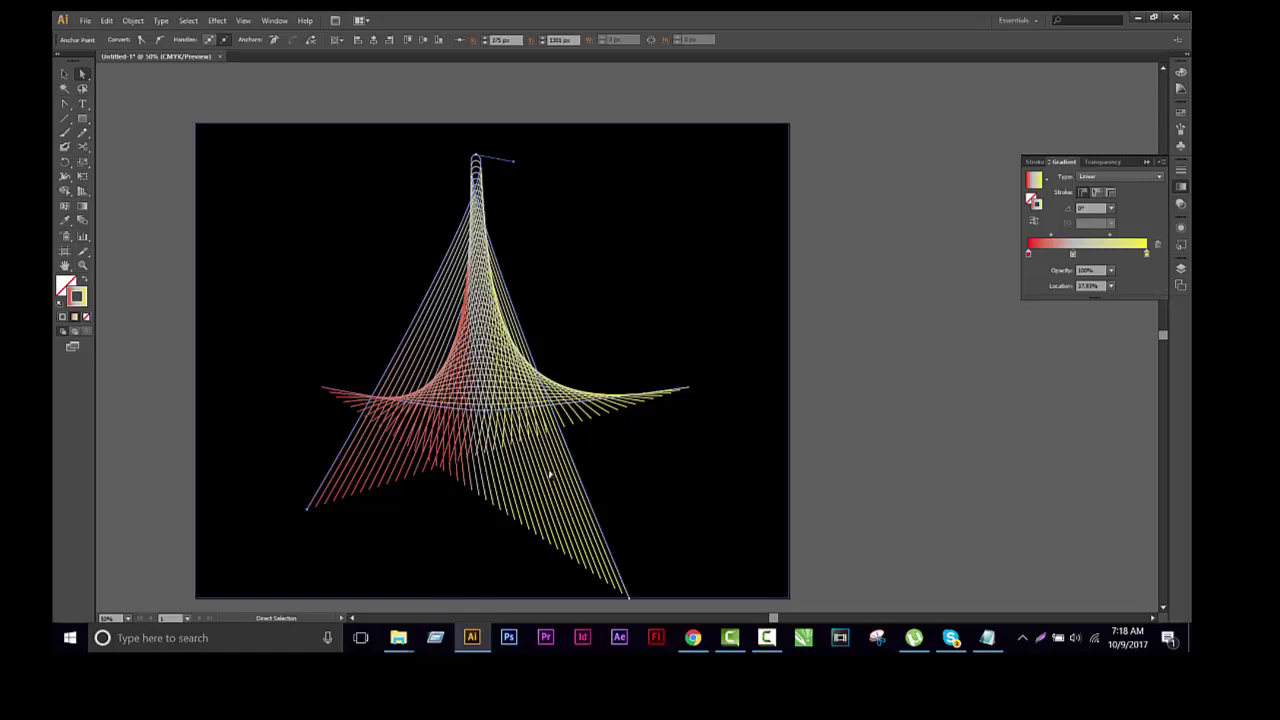
{"action": "left_click", "coordinate": [631, 269]}
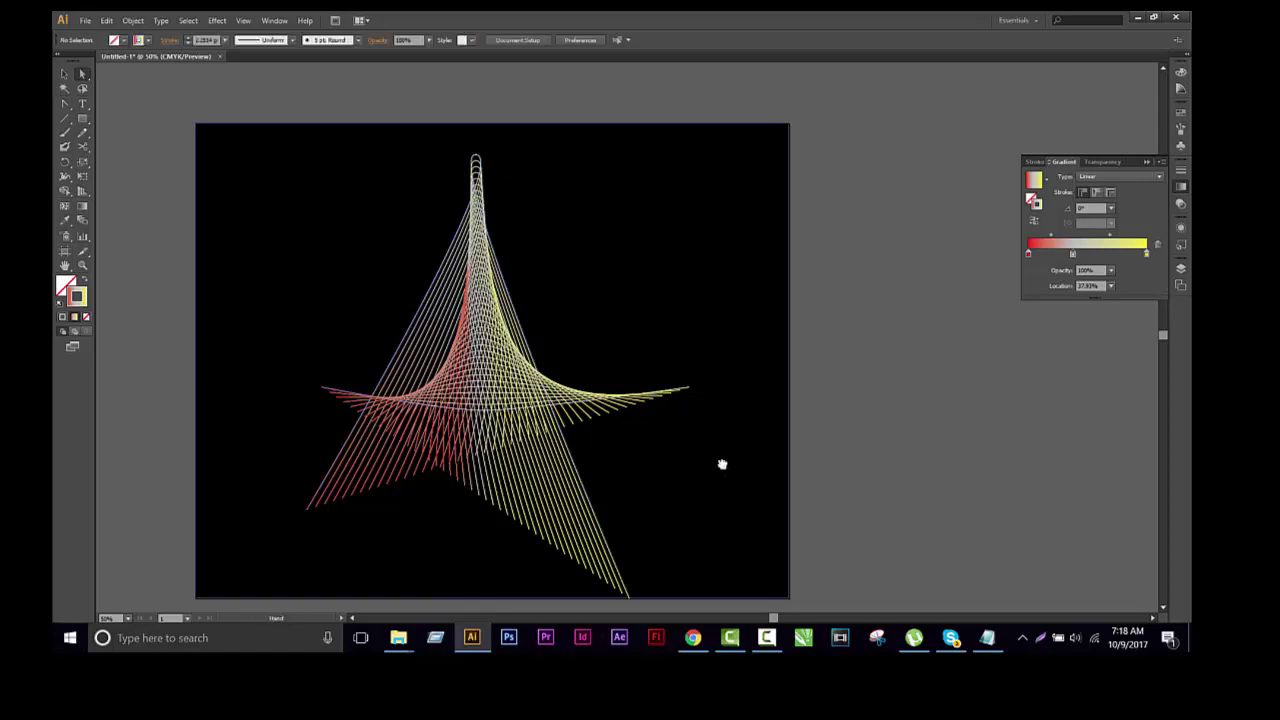
{"action": "left_click_drag", "start_coordinate": [714, 480], "coordinate": [746, 390]}
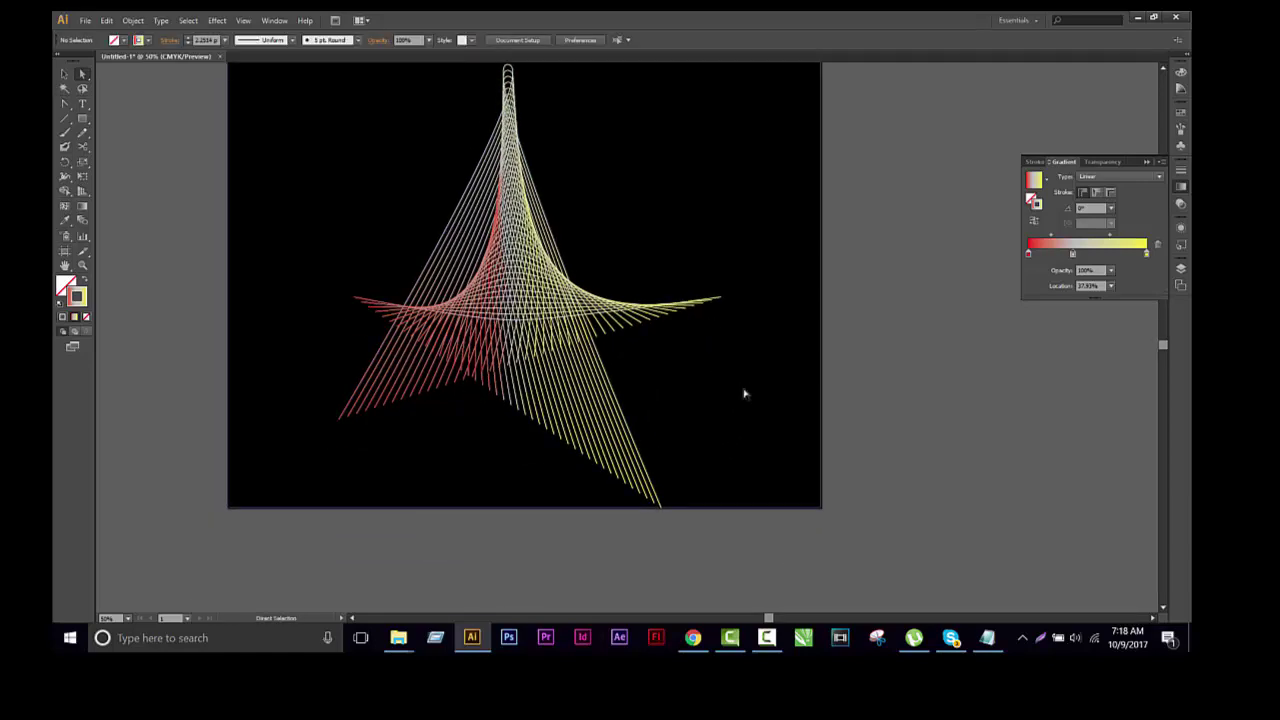